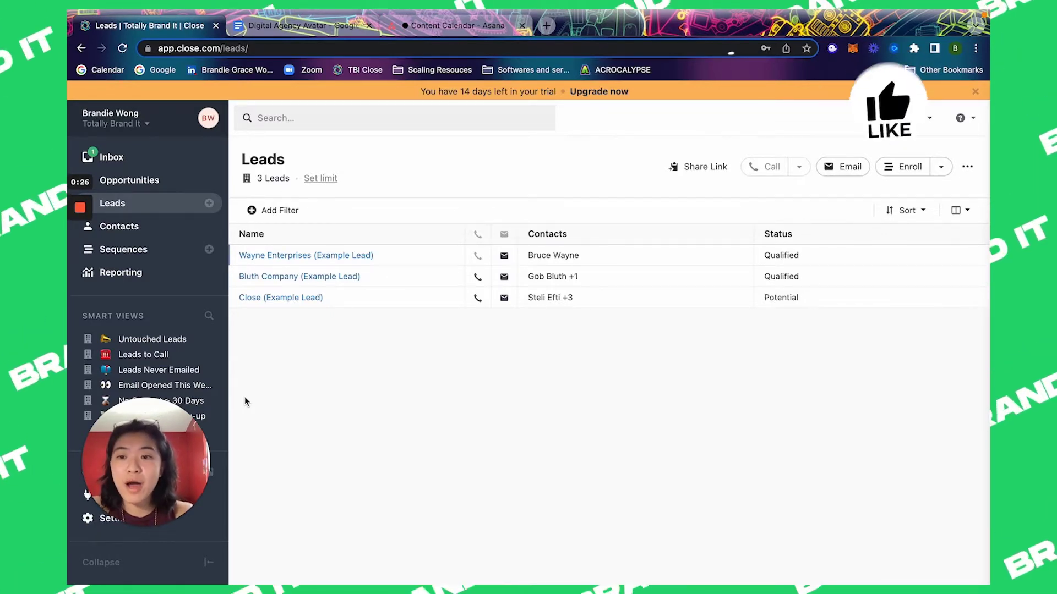
Step: Open the Wayne Enterprises example lead and view the lead and $500 opportunity status options
{"action": "left_click", "coordinate": [292, 255]}
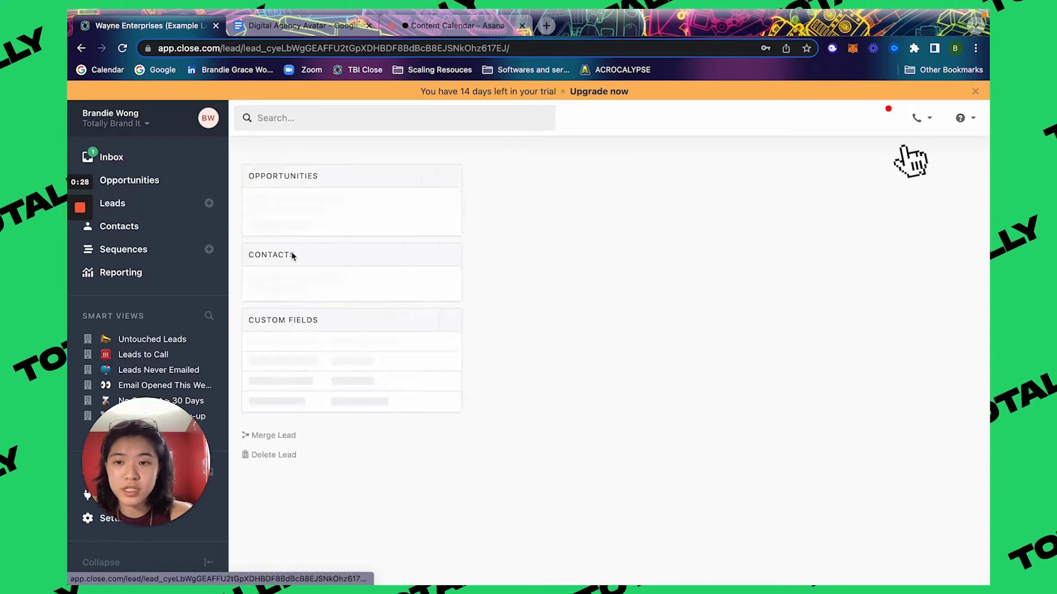
{"action": "left_click", "coordinate": [908, 161]}
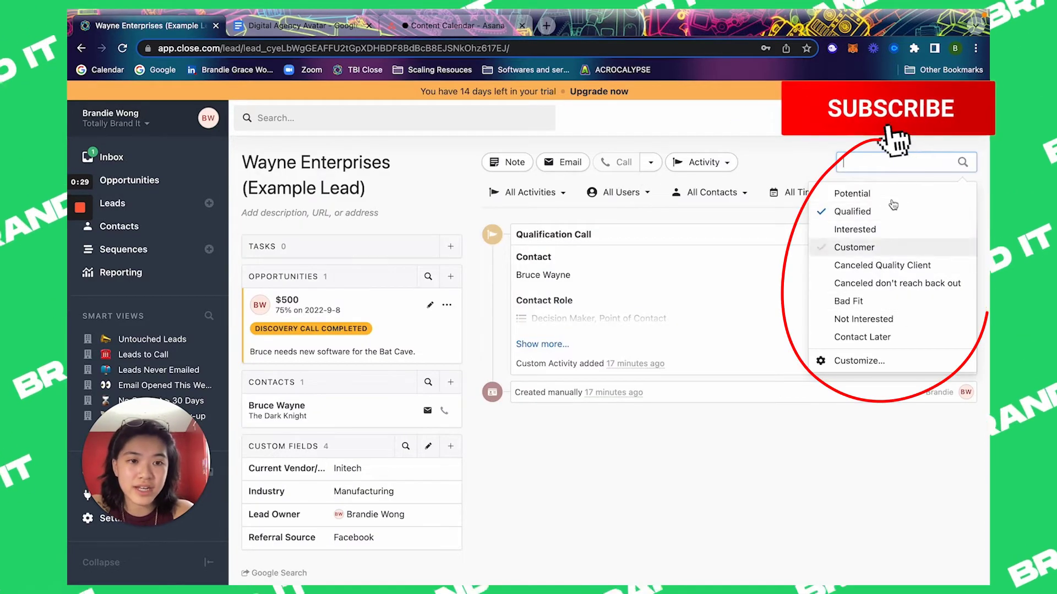
{"action": "left_click", "coordinate": [430, 305]}
{"action": "left_click", "coordinate": [361, 325]}
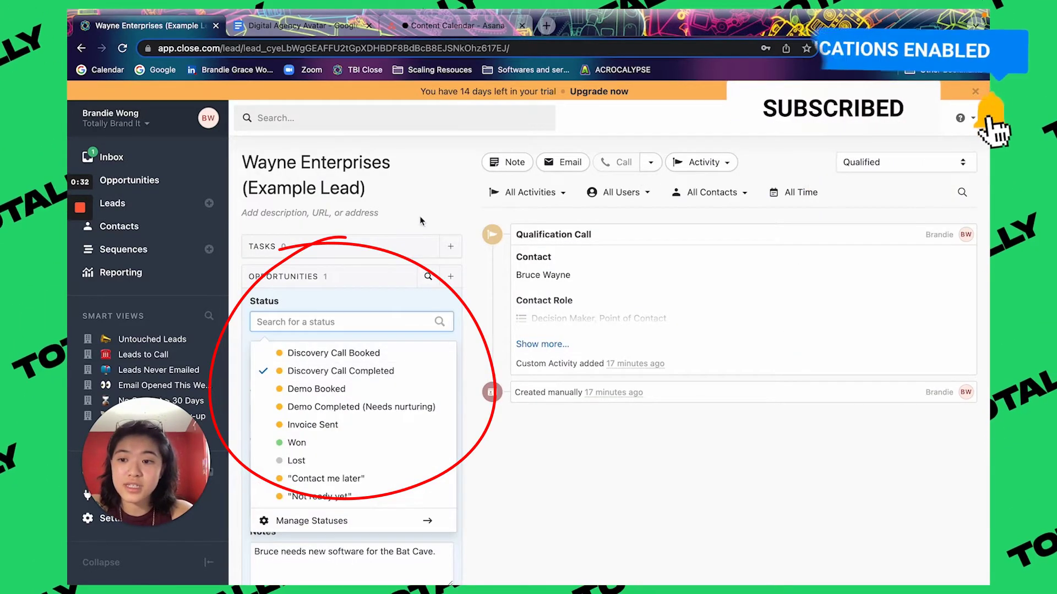
{"action": "left_click", "coordinate": [297, 25]}
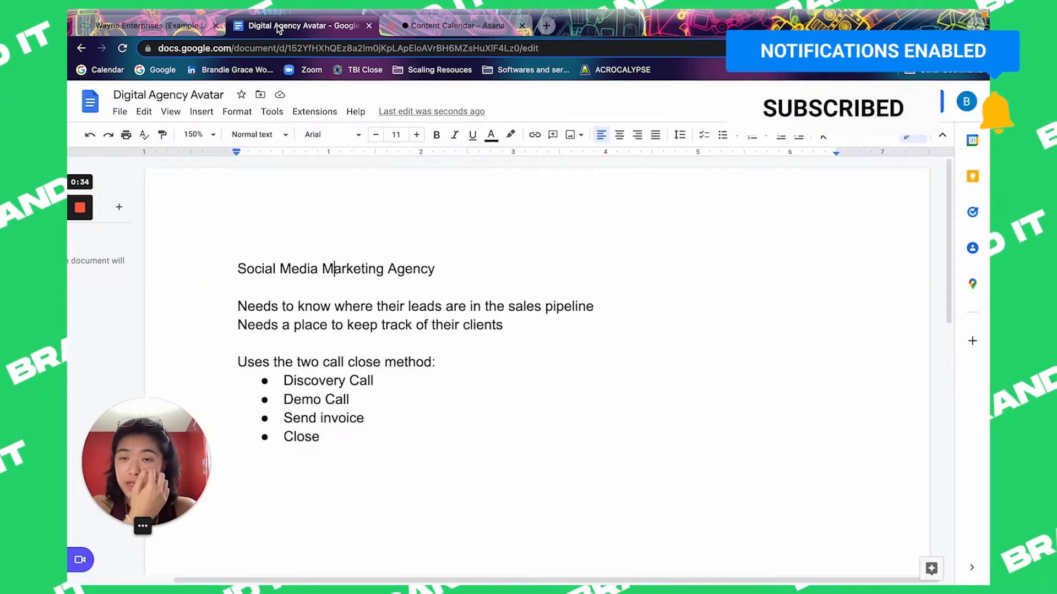
Step: Highlight the Social Media Marketing Agency heading in the Digital Agency Avatar doc, then clear it
{"action": "left_click_drag", "start_coordinate": [247, 234], "coordinate": [672, 221]}
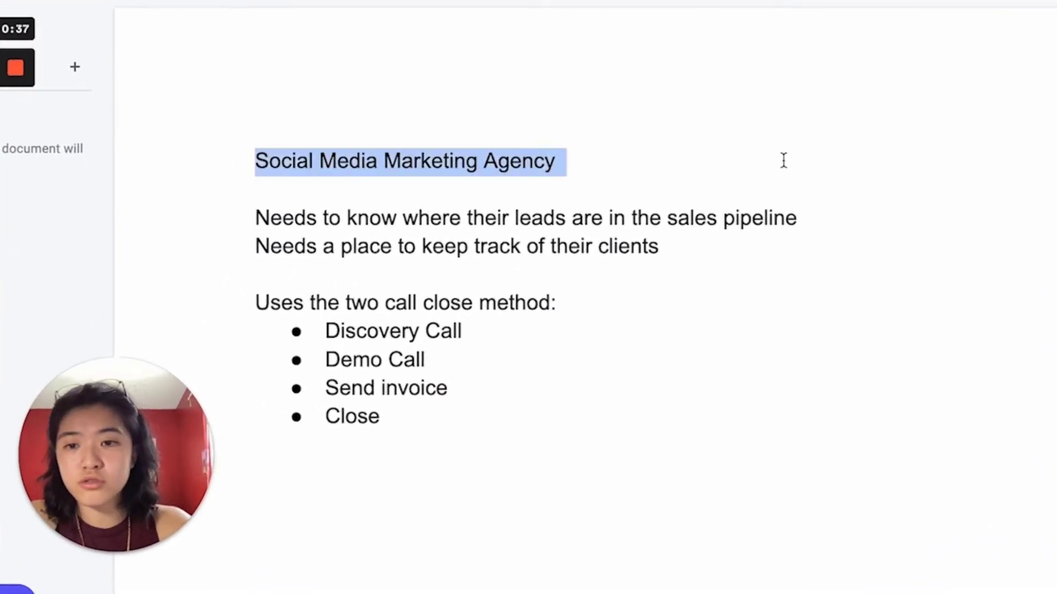
{"action": "left_click", "coordinate": [674, 165]}
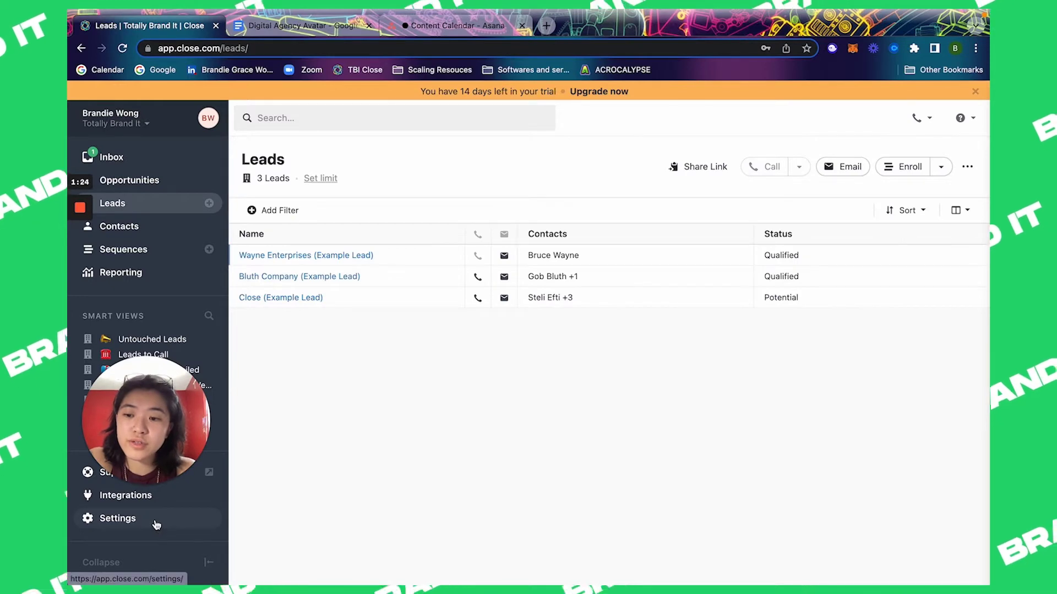
Step: Open Statuses & Pipelines settings and review the existing Canceled lead statuses
{"action": "left_click", "coordinate": [154, 521]}
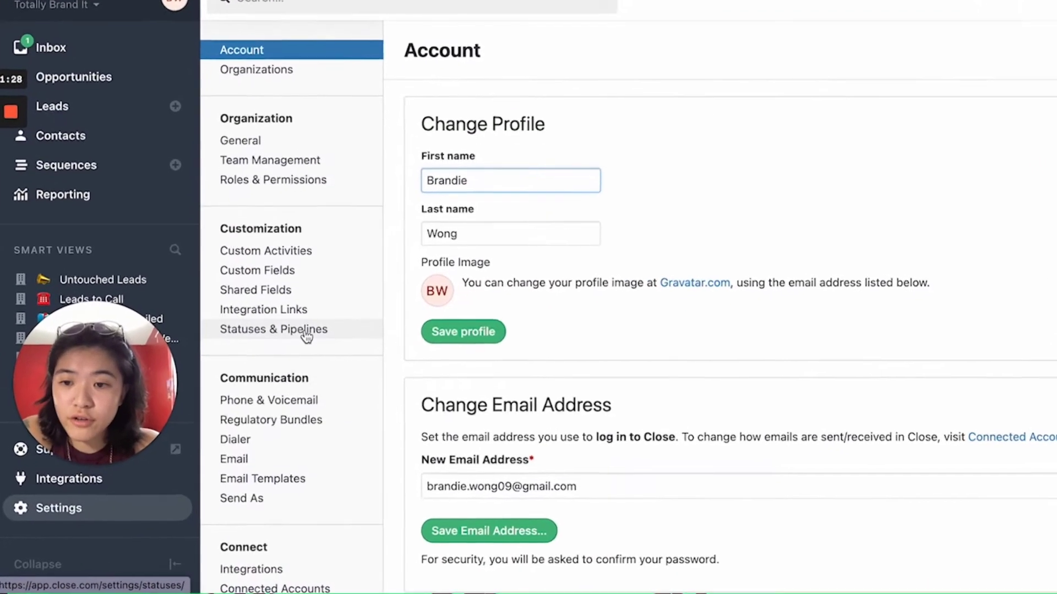
{"action": "left_click", "coordinate": [306, 336]}
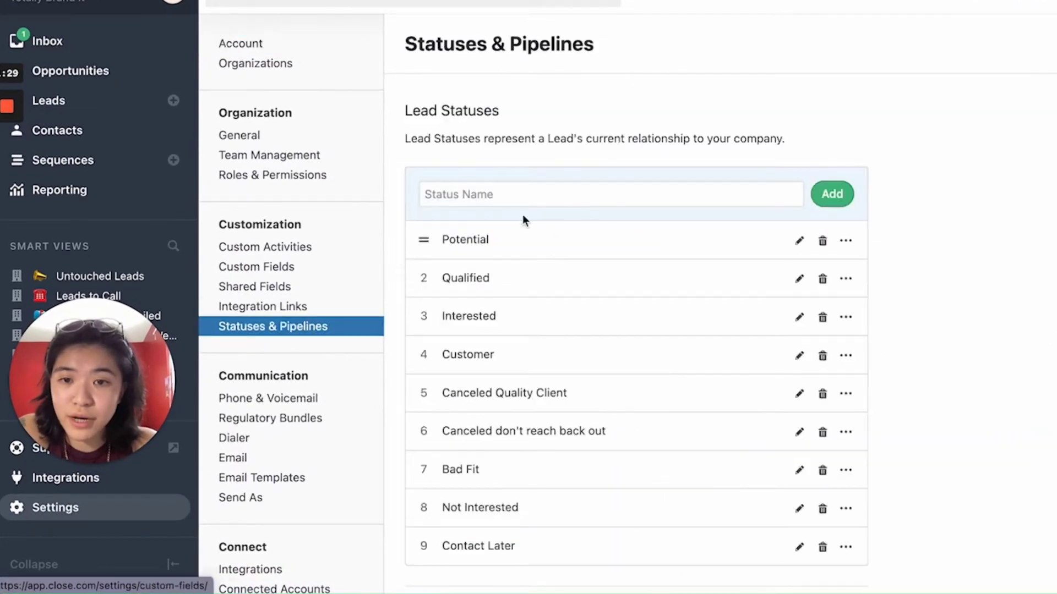
{"action": "scroll", "coordinate": [597, 212], "scroll_direction": "down", "scroll_amount": 4}
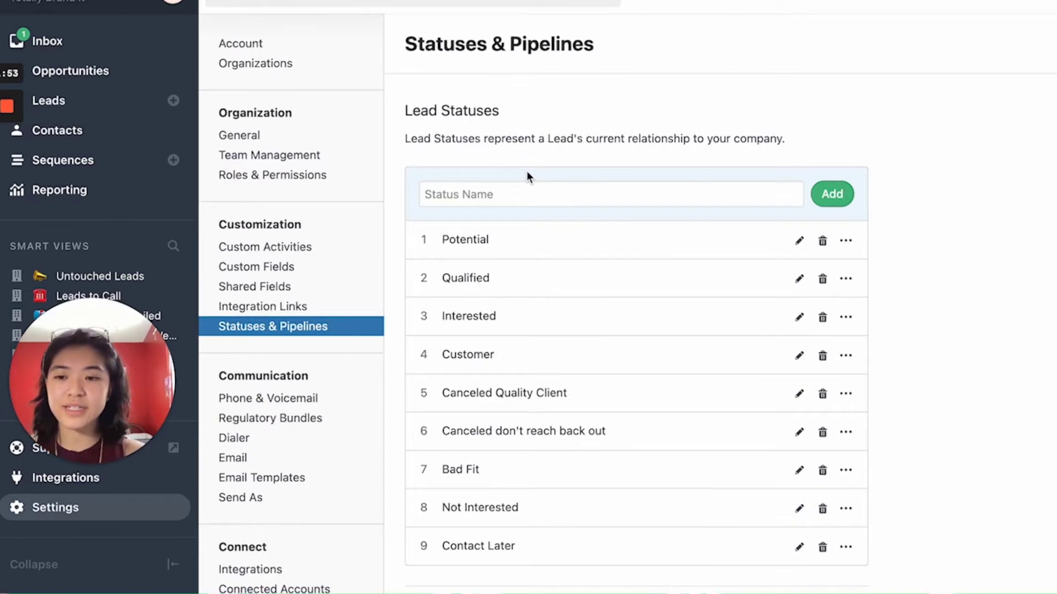
{"action": "mouse_move", "coordinate": [429, 401]}
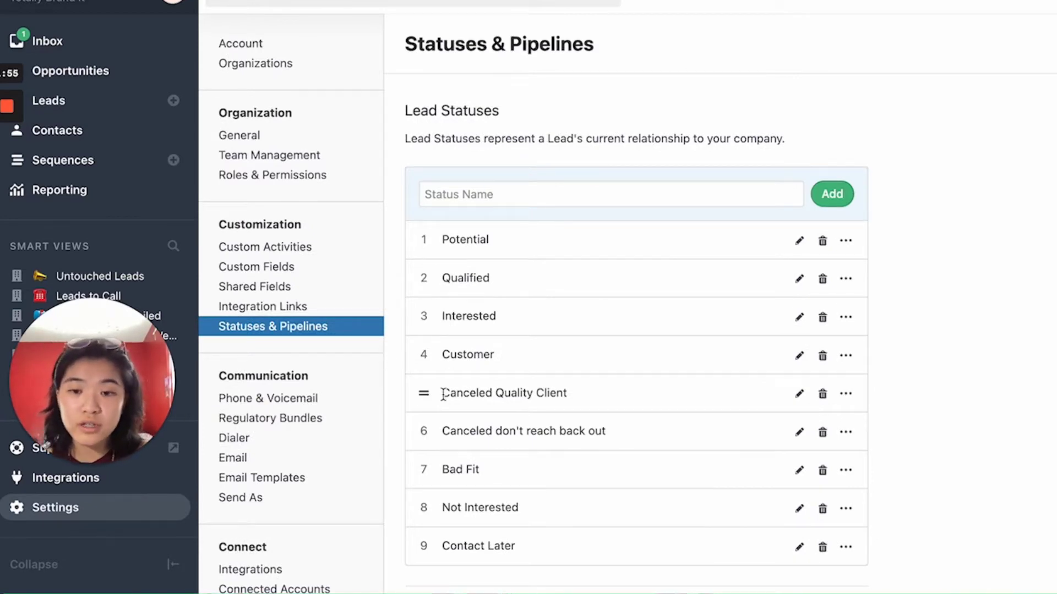
{"action": "left_click_drag", "start_coordinate": [443, 394], "coordinate": [588, 394]}
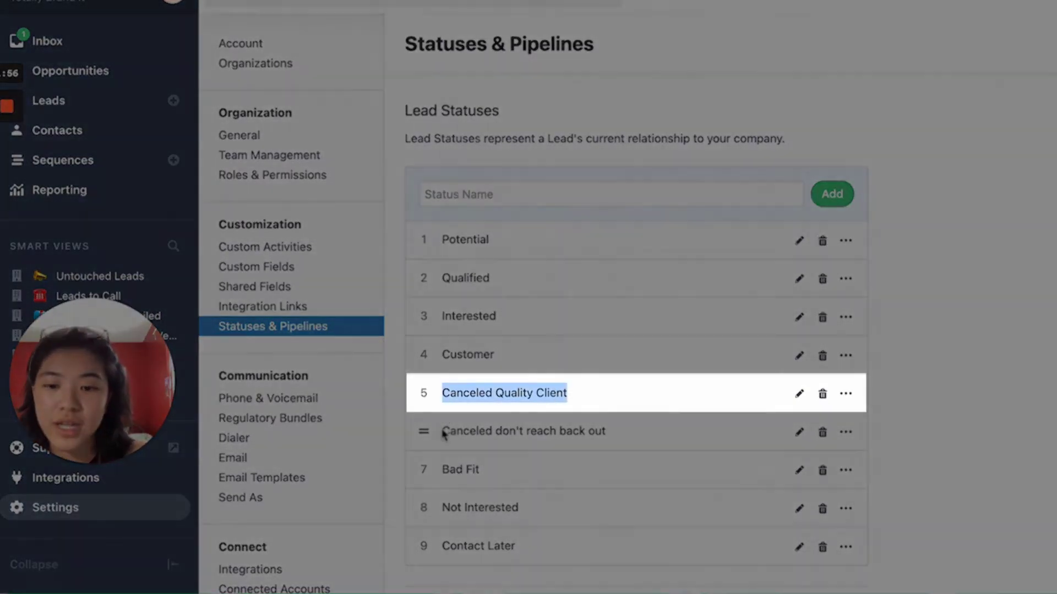
{"action": "left_click_drag", "start_coordinate": [442, 430], "coordinate": [650, 437]}
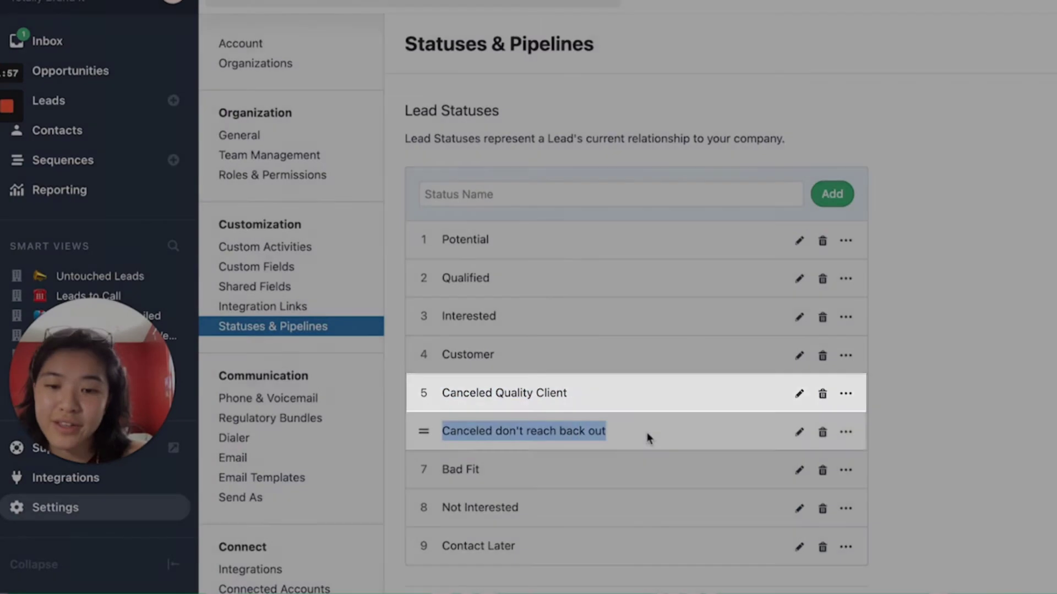
{"action": "scroll", "coordinate": [644, 431], "scroll_direction": "down", "scroll_amount": 2}
{"action": "left_click_drag", "start_coordinate": [446, 494], "coordinate": [541, 496]}
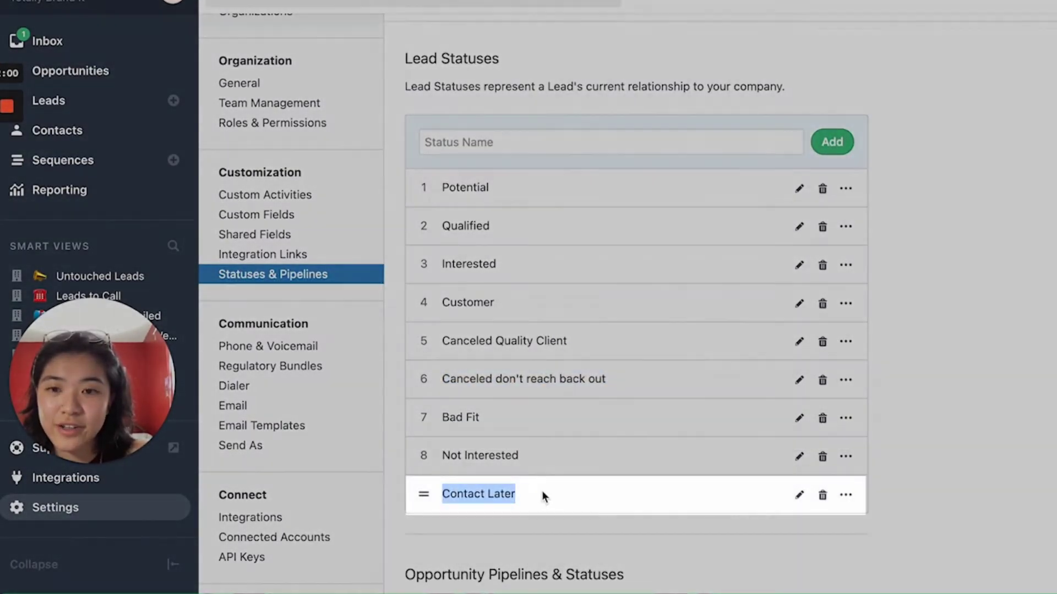
Step: Add a GHOST lead status and drag it to the bottom of the list
{"action": "left_click", "coordinate": [610, 142]}
{"action": "type", "text": "GHOST"}
{"action": "key", "text": "Return"}
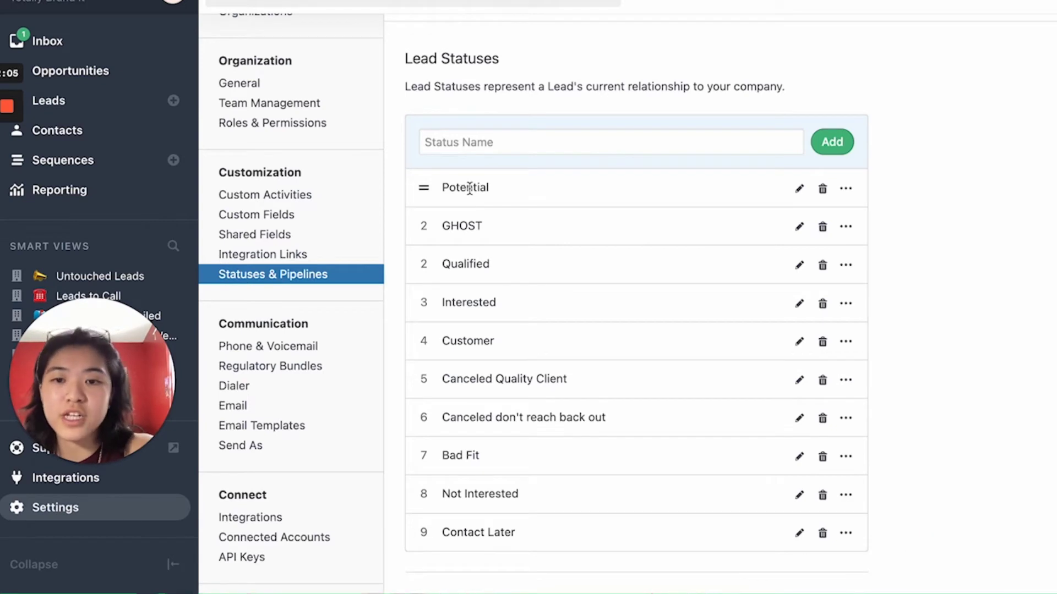
{"action": "left_click_drag", "start_coordinate": [505, 193], "coordinate": [440, 190]}
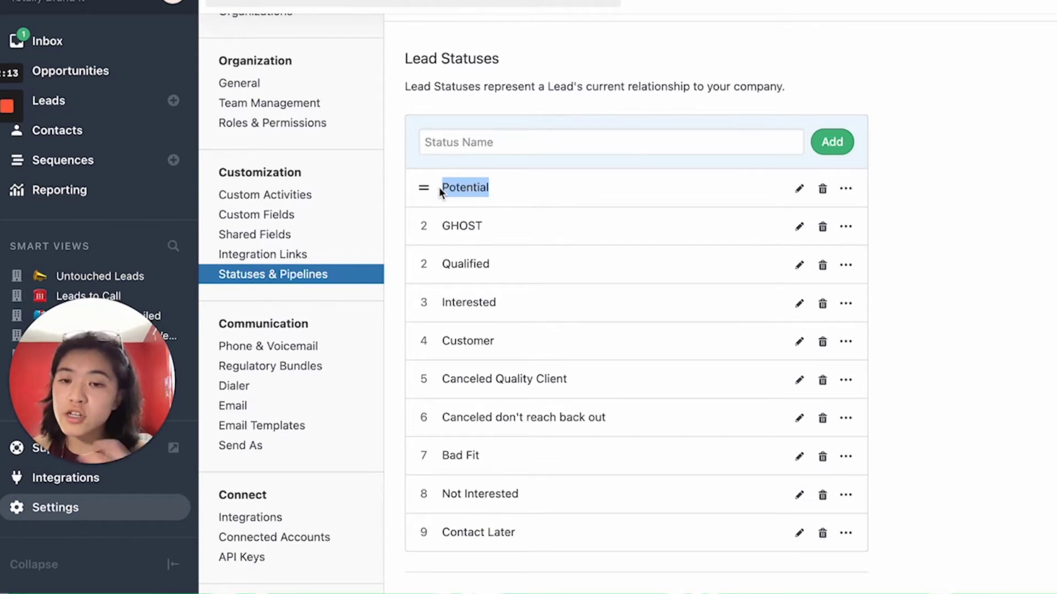
{"action": "left_click_drag", "start_coordinate": [424, 225], "coordinate": [424, 532]}
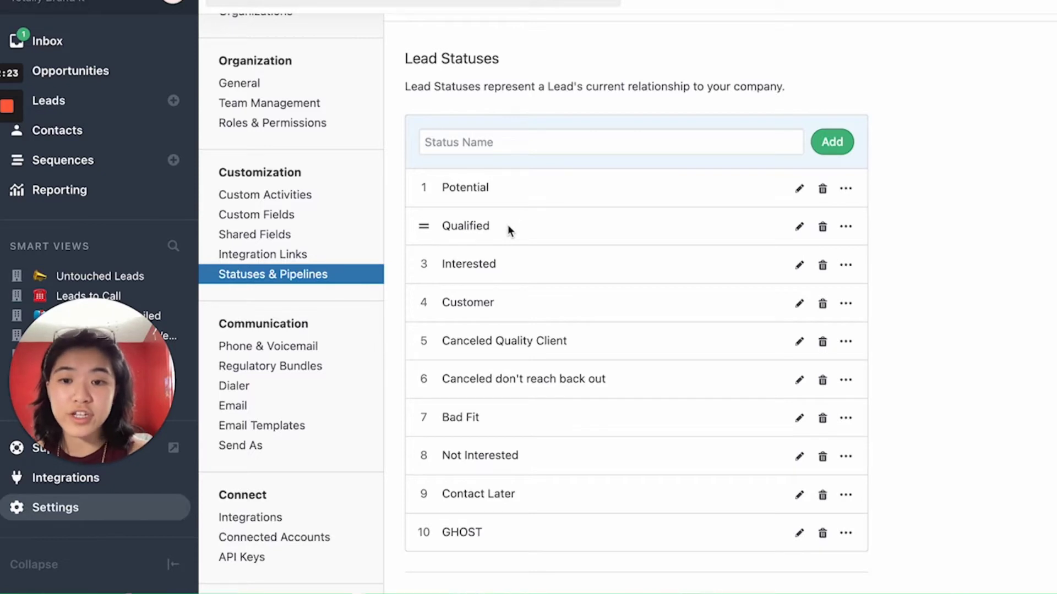
{"action": "left_click_drag", "start_coordinate": [507, 224], "coordinate": [442, 227]}
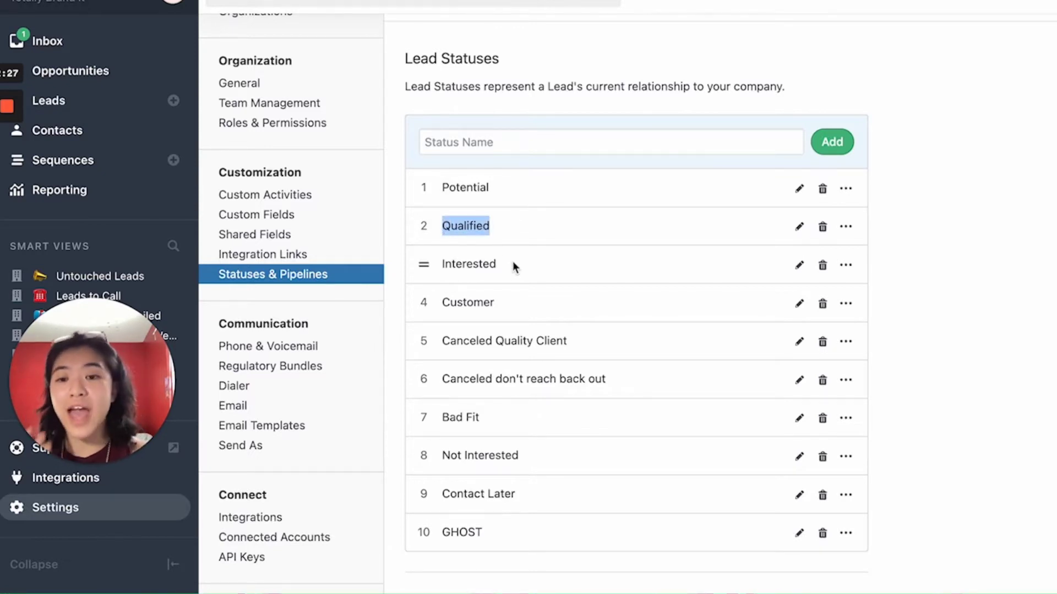
{"action": "left_click_drag", "start_coordinate": [515, 268], "coordinate": [438, 270]}
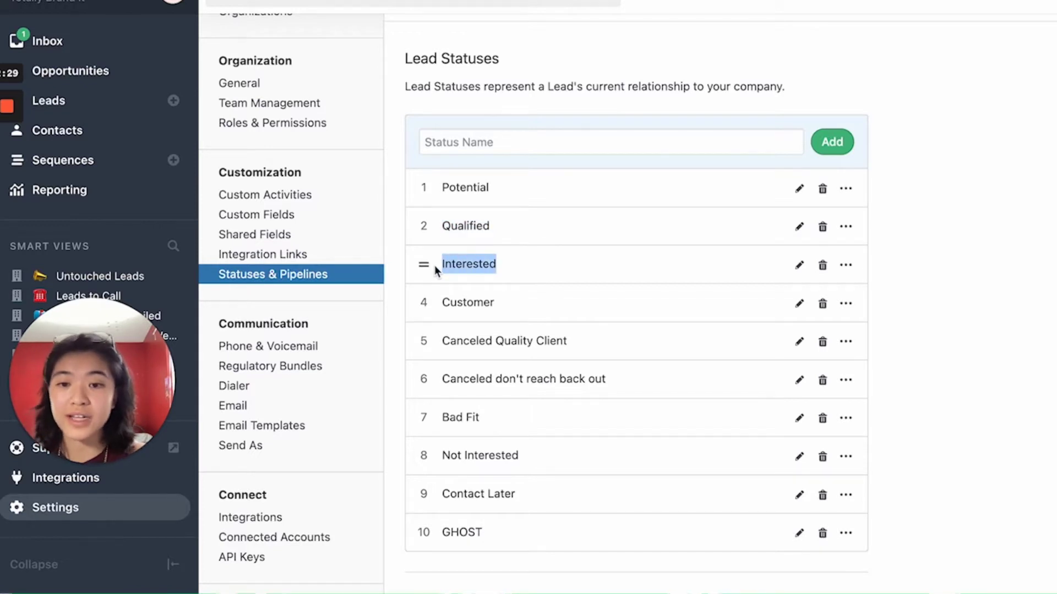
{"action": "left_click_drag", "start_coordinate": [503, 302], "coordinate": [417, 303]}
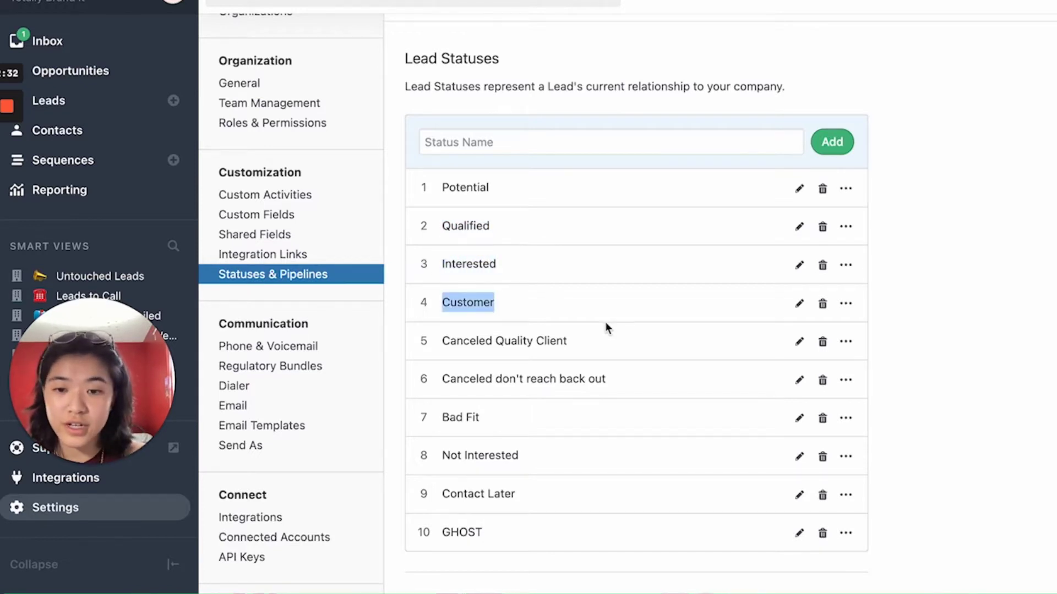
{"action": "left_click", "coordinate": [603, 343]}
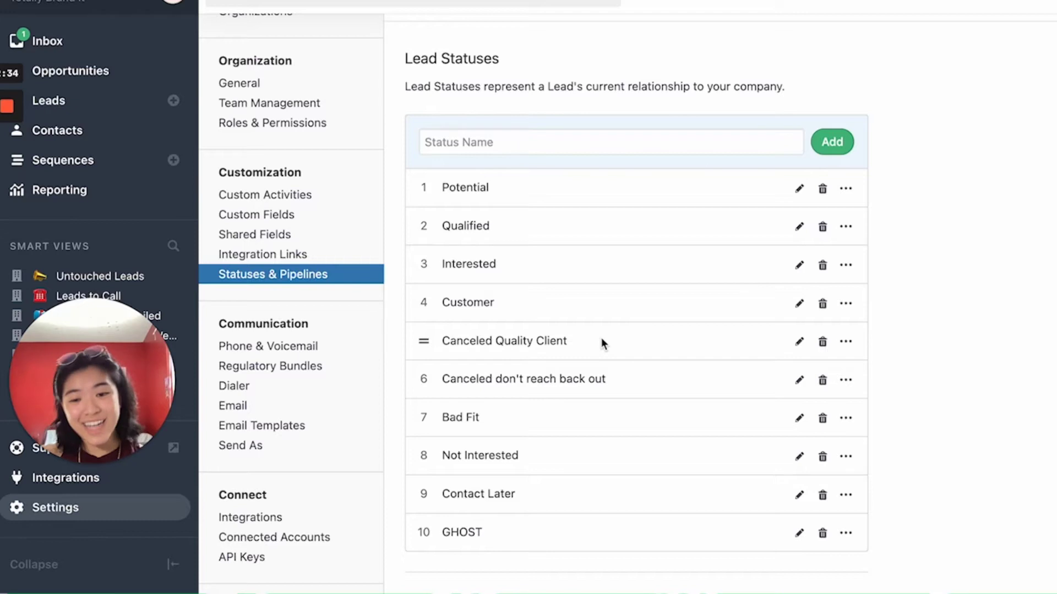
{"action": "left_click_drag", "start_coordinate": [603, 343], "coordinate": [420, 342]}
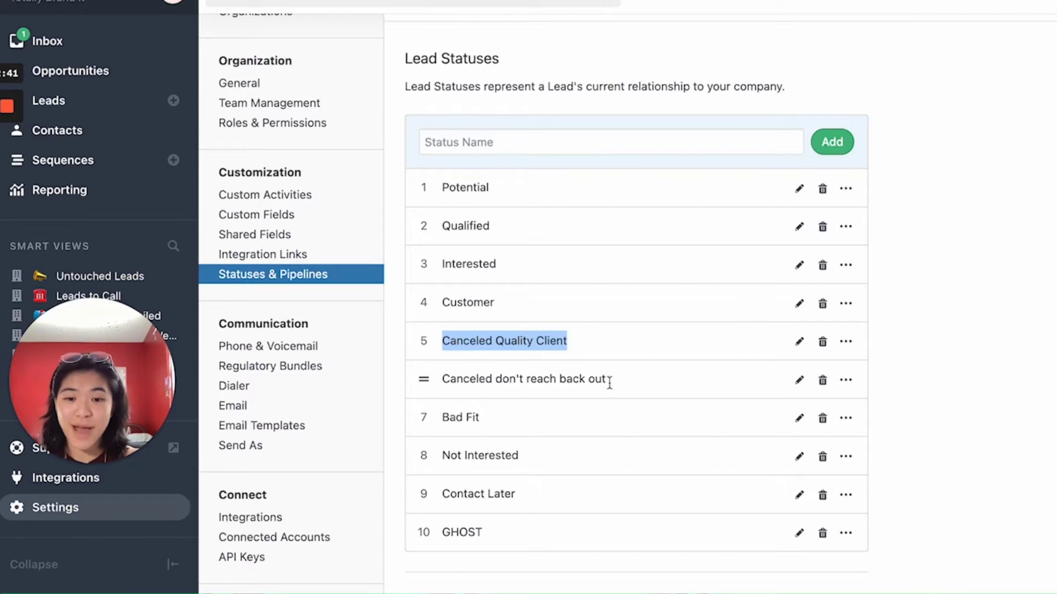
{"action": "left_click_drag", "start_coordinate": [618, 383], "coordinate": [425, 380]}
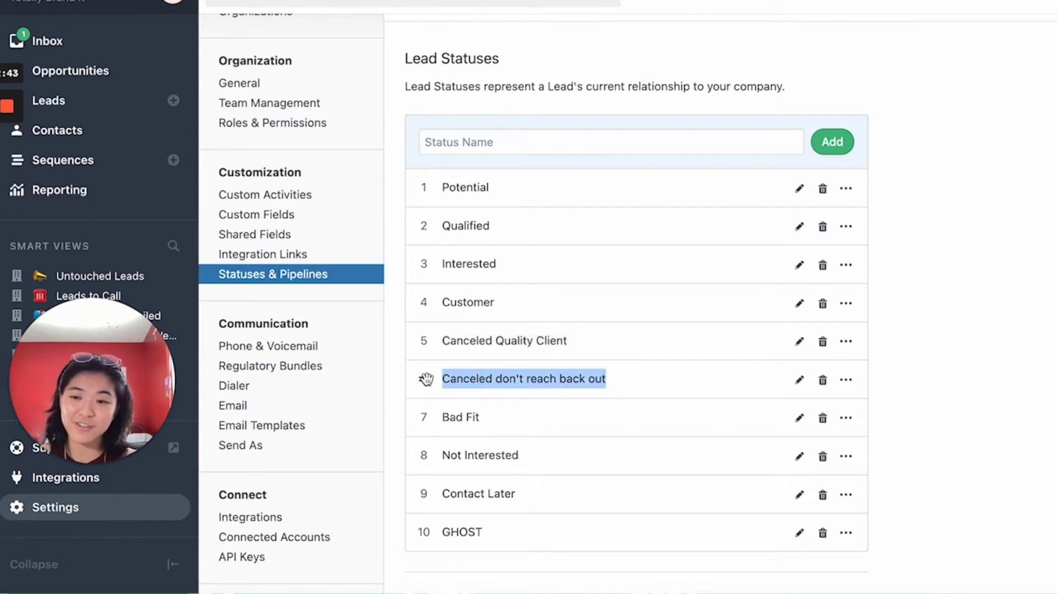
{"action": "left_click_drag", "start_coordinate": [512, 418], "coordinate": [425, 417]}
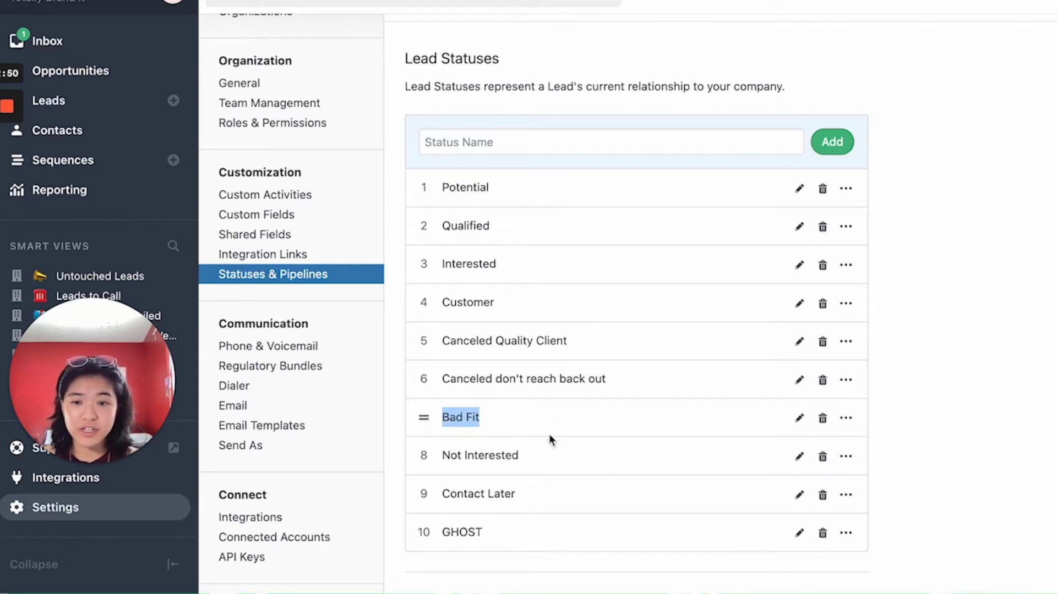
{"action": "left_click_drag", "start_coordinate": [529, 456], "coordinate": [399, 458]}
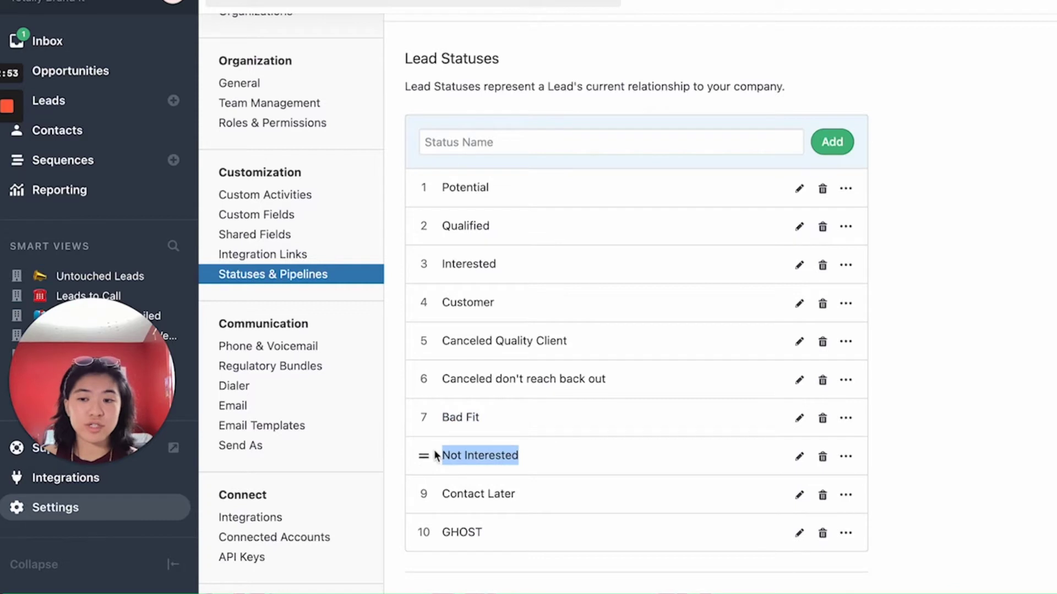
{"action": "left_click", "coordinate": [527, 492]}
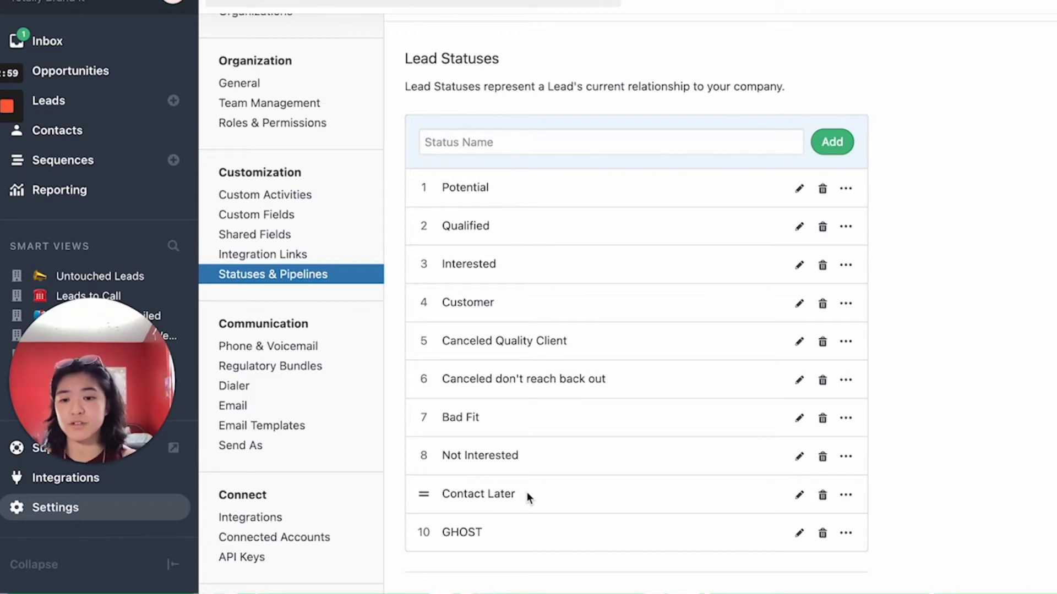
{"action": "left_click_drag", "start_coordinate": [526, 492], "coordinate": [424, 534]}
{"action": "double_click", "coordinate": [507, 502]}
{"action": "scroll", "coordinate": [1001, 275], "scroll_direction": "down", "scroll_amount": 10}
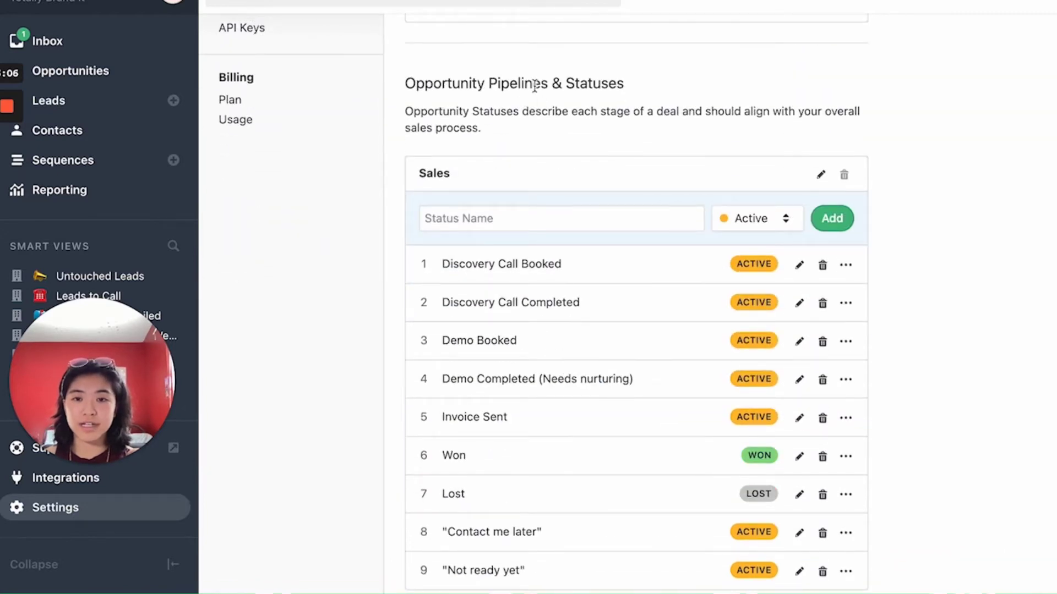
{"action": "scroll", "coordinate": [749, 228], "scroll_direction": "down", "scroll_amount": 2}
{"action": "scroll", "coordinate": [746, 225], "scroll_direction": "up", "scroll_amount": 4}
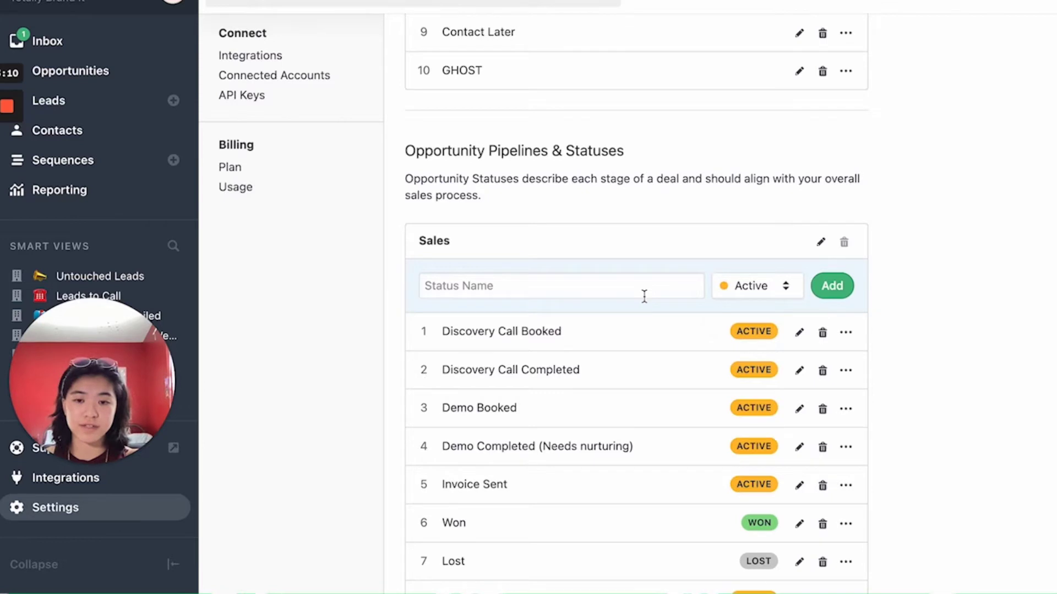
{"action": "scroll", "coordinate": [551, 313], "scroll_direction": "down", "scroll_amount": 2}
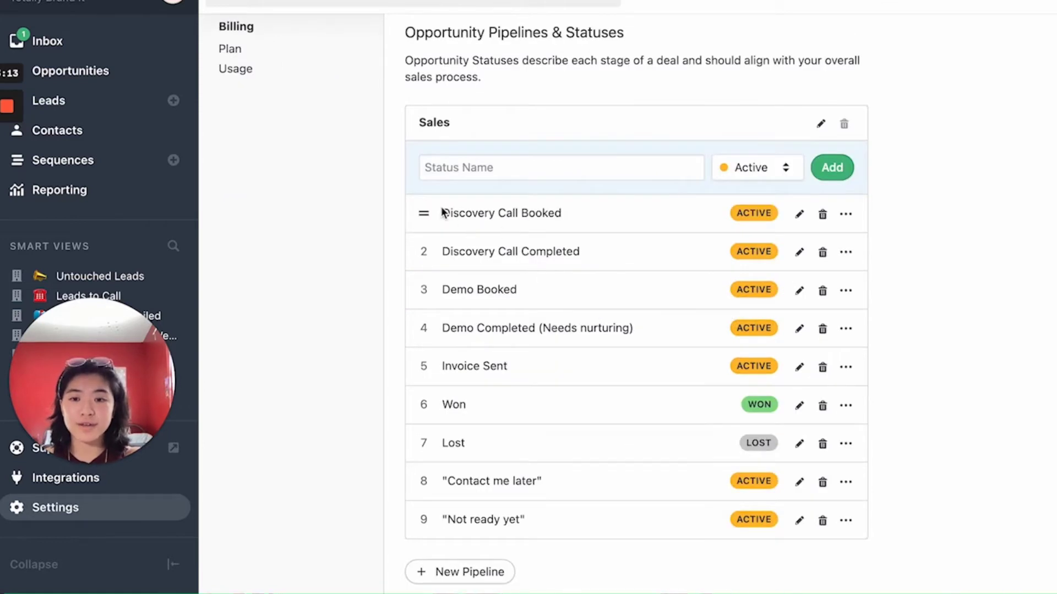
{"action": "left_click_drag", "start_coordinate": [442, 214], "coordinate": [617, 536]}
{"action": "left_click_drag", "start_coordinate": [442, 213], "coordinate": [551, 284]}
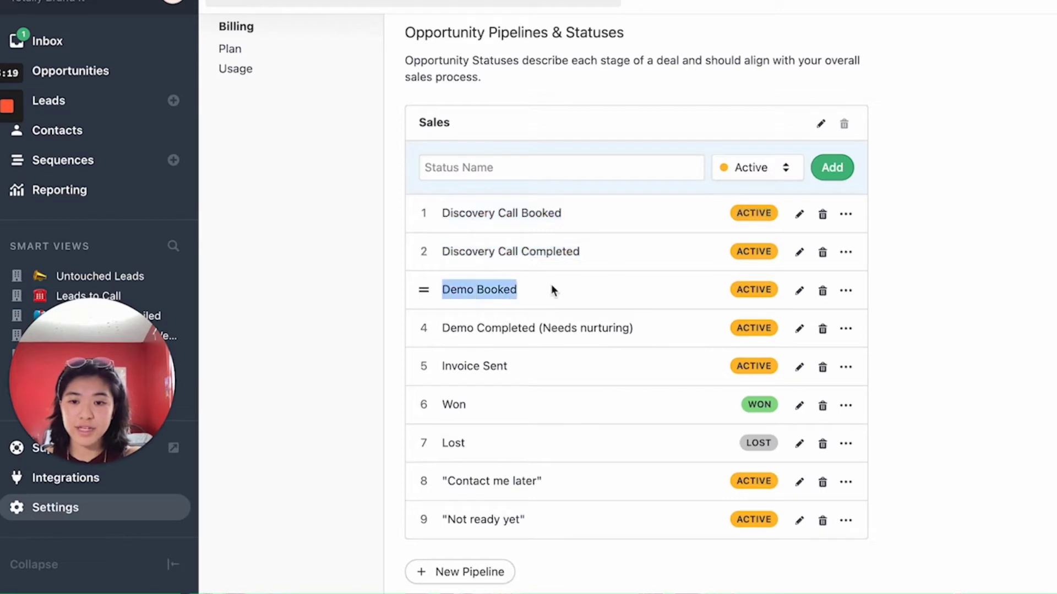
{"action": "left_click_drag", "start_coordinate": [442, 481], "coordinate": [593, 538]}
{"action": "left_click", "coordinate": [587, 485]}
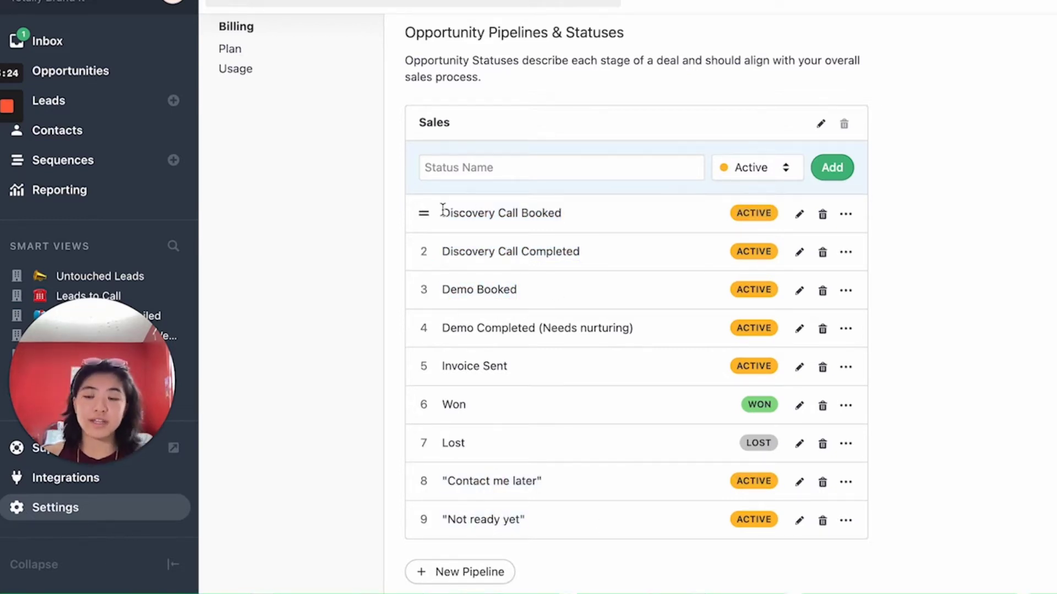
{"action": "scroll", "coordinate": [443, 210], "scroll_direction": "up", "scroll_amount": 10}
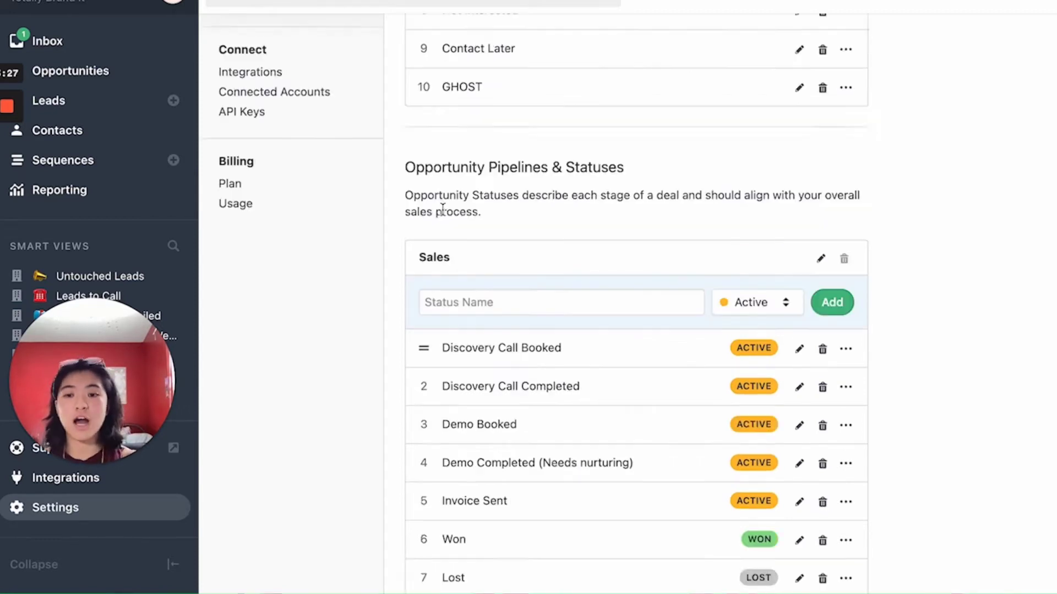
{"action": "left_click_drag", "start_coordinate": [443, 237], "coordinate": [535, 238]}
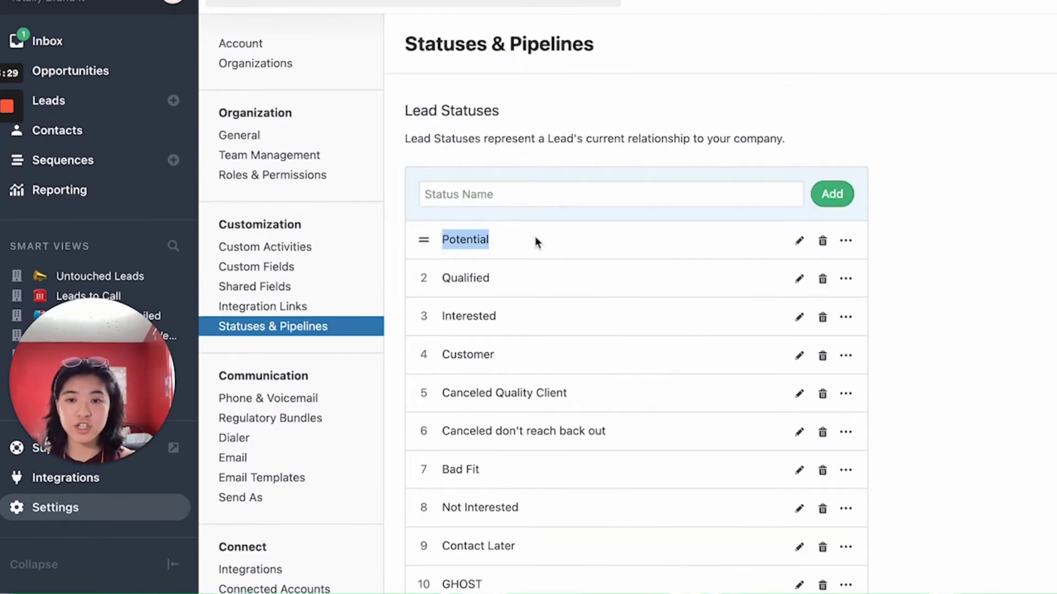
{"action": "scroll", "coordinate": [535, 238], "scroll_direction": "down", "scroll_amount": 10}
{"action": "left_click_drag", "start_coordinate": [443, 274], "coordinate": [608, 277]}
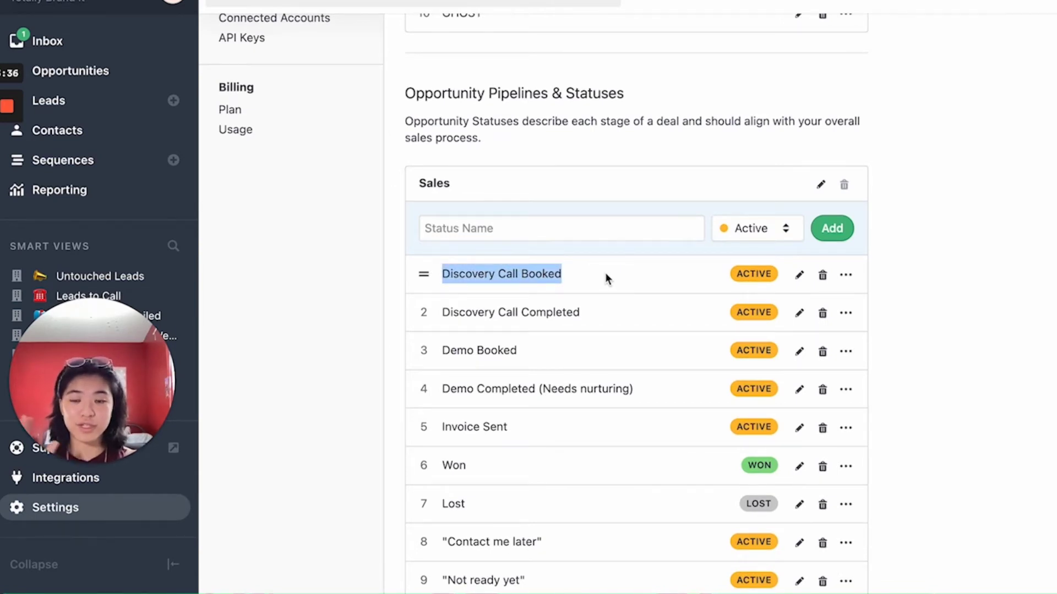
{"action": "left_click", "coordinate": [597, 311]}
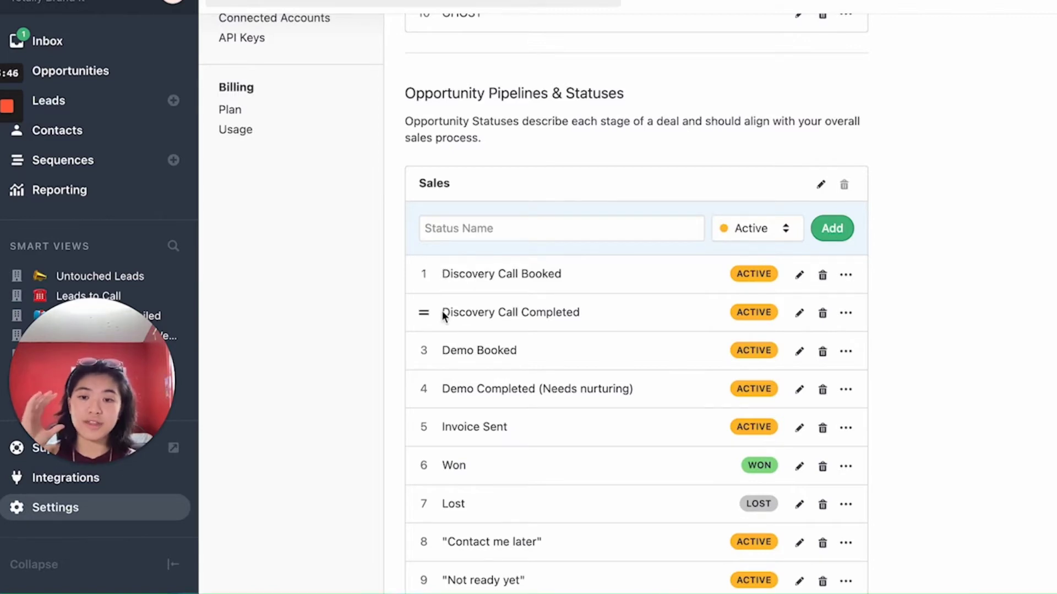
{"action": "left_click_drag", "start_coordinate": [444, 316], "coordinate": [625, 313]}
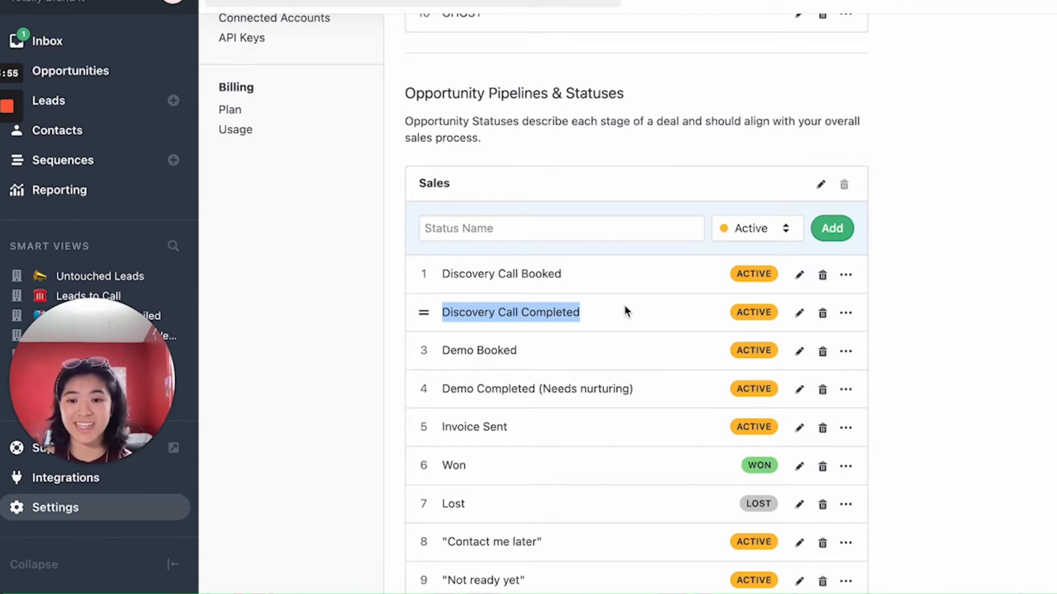
{"action": "left_click", "coordinate": [624, 305]}
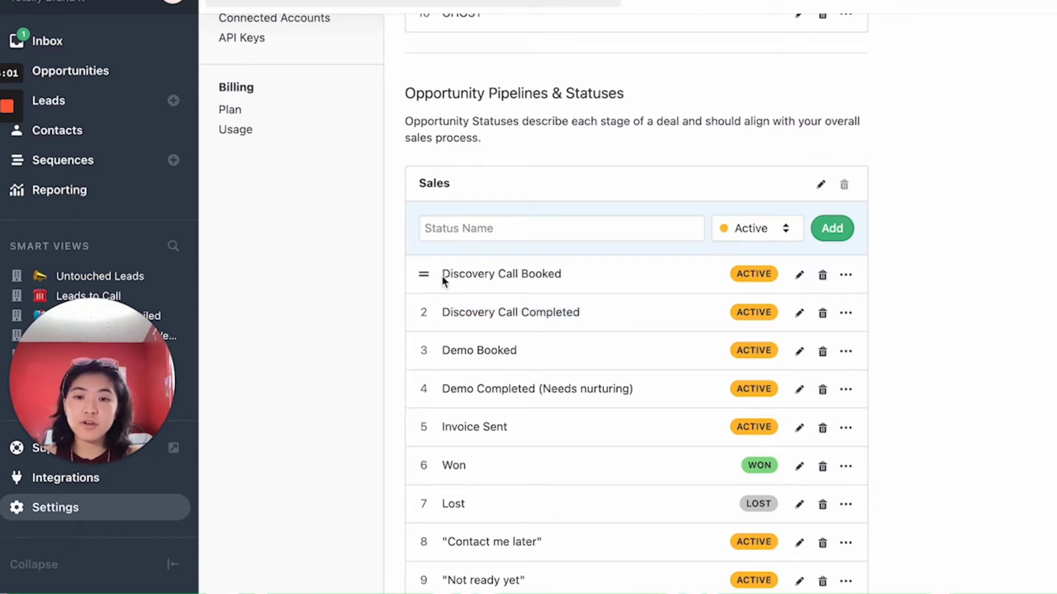
{"action": "left_click_drag", "start_coordinate": [442, 276], "coordinate": [593, 275]}
{"action": "left_click_drag", "start_coordinate": [544, 349], "coordinate": [444, 352]}
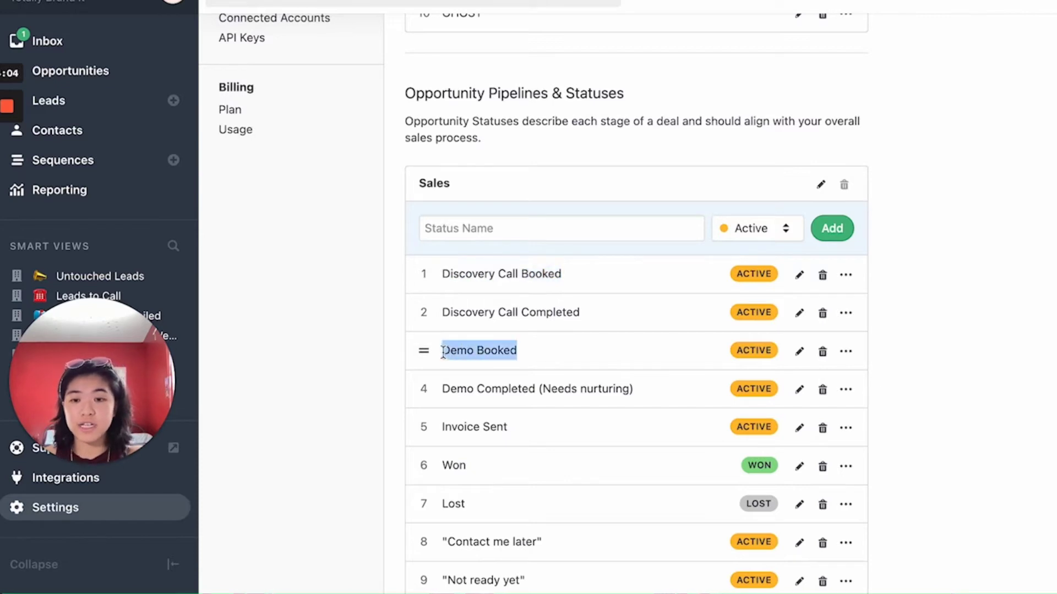
{"action": "left_click_drag", "start_coordinate": [442, 275], "coordinate": [567, 275]}
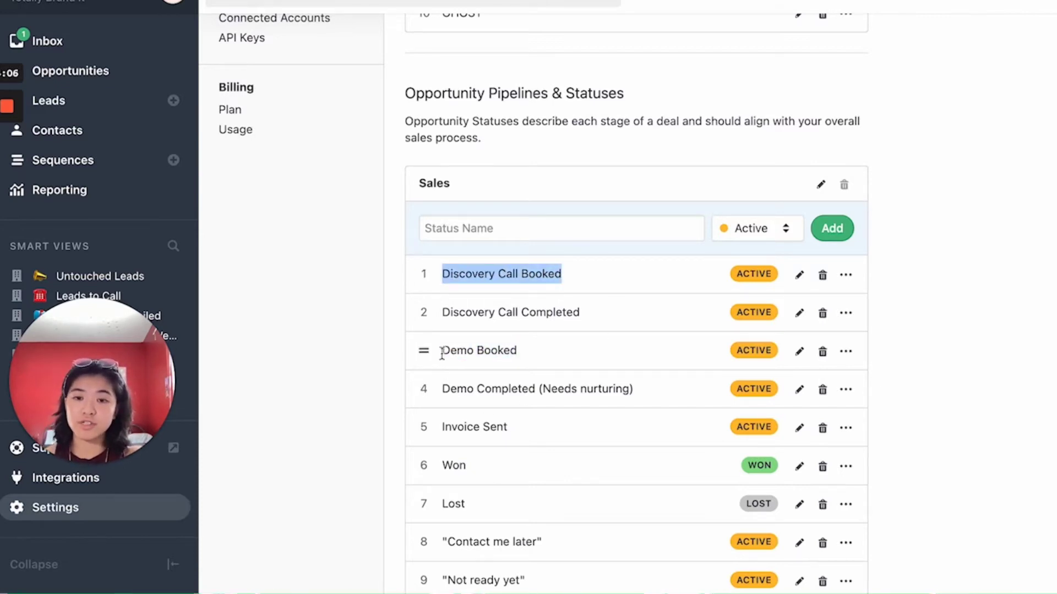
{"action": "left_click_drag", "start_coordinate": [441, 354], "coordinate": [589, 352]}
{"action": "left_click", "coordinate": [586, 349]}
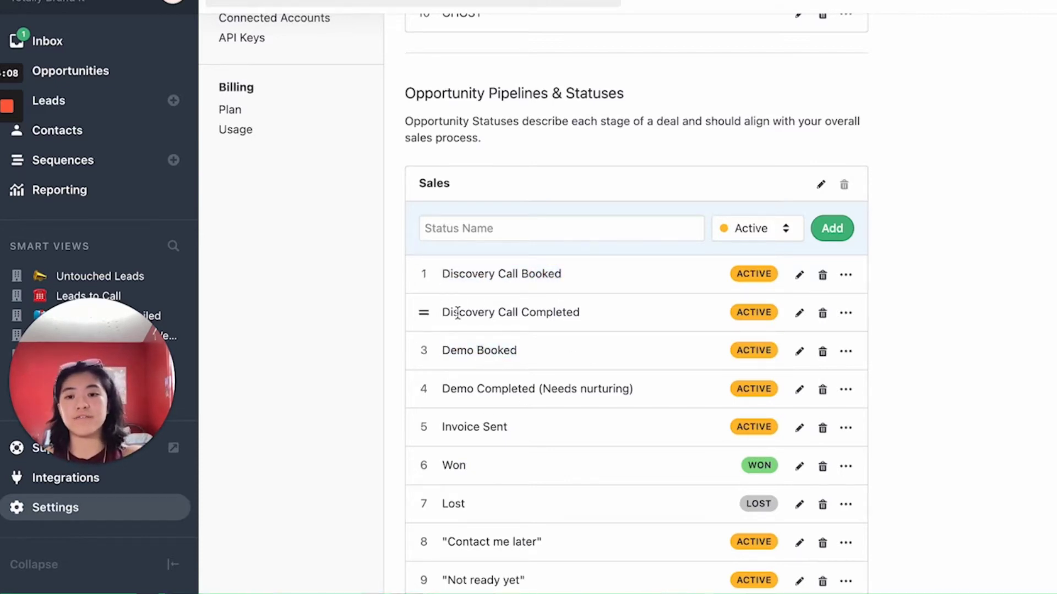
{"action": "left_click_drag", "start_coordinate": [444, 311], "coordinate": [602, 313]}
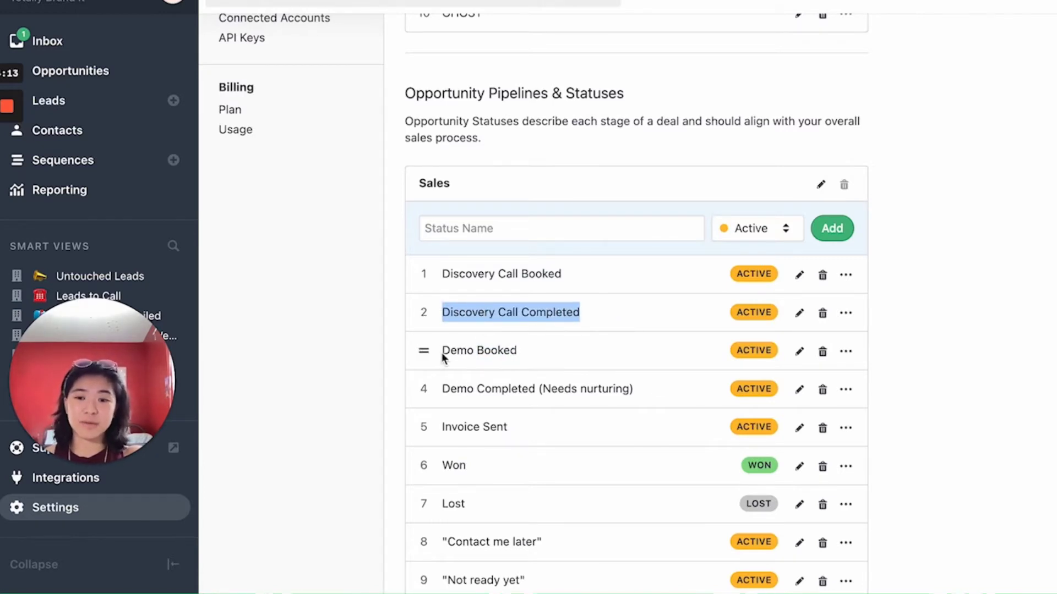
{"action": "left_click_drag", "start_coordinate": [442, 357], "coordinate": [622, 358]}
{"action": "left_click", "coordinate": [621, 354]}
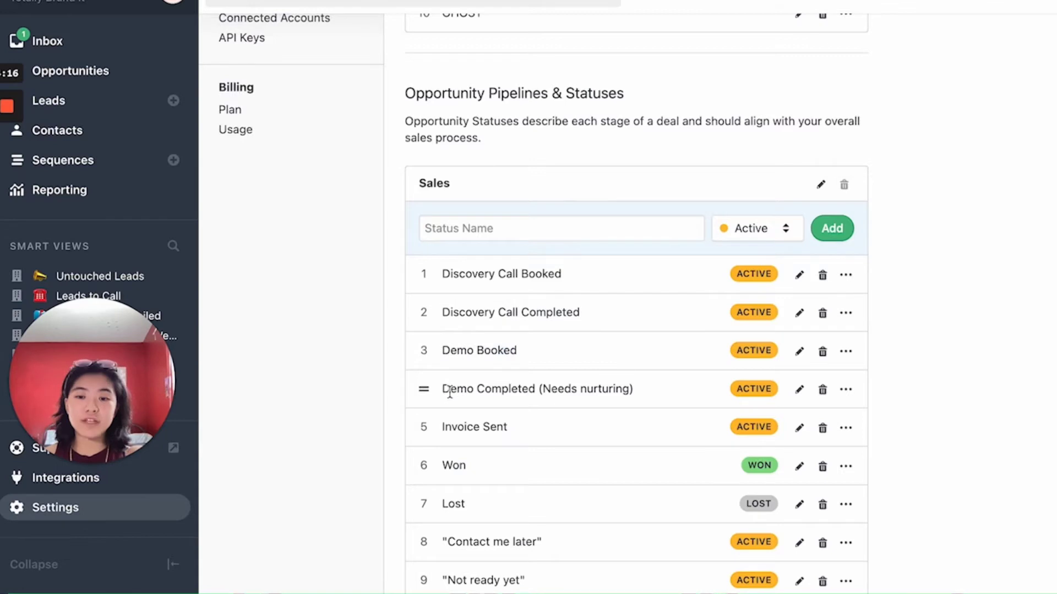
{"action": "left_click_drag", "start_coordinate": [443, 392], "coordinate": [743, 390]}
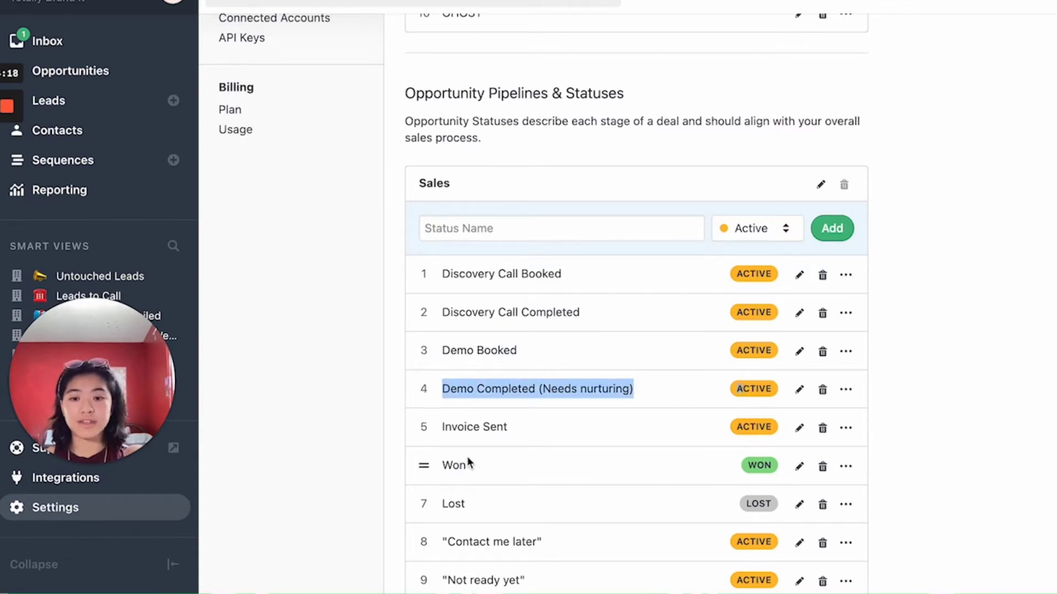
{"action": "left_click", "coordinate": [468, 386]}
{"action": "left_click_drag", "start_coordinate": [443, 389], "coordinate": [651, 395]}
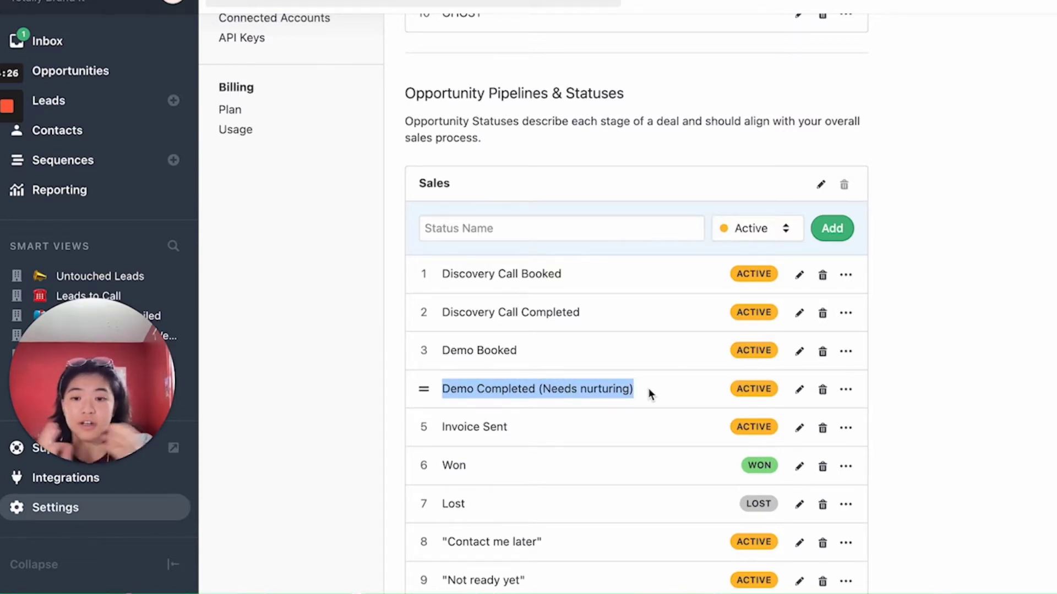
{"action": "left_click", "coordinate": [648, 388]}
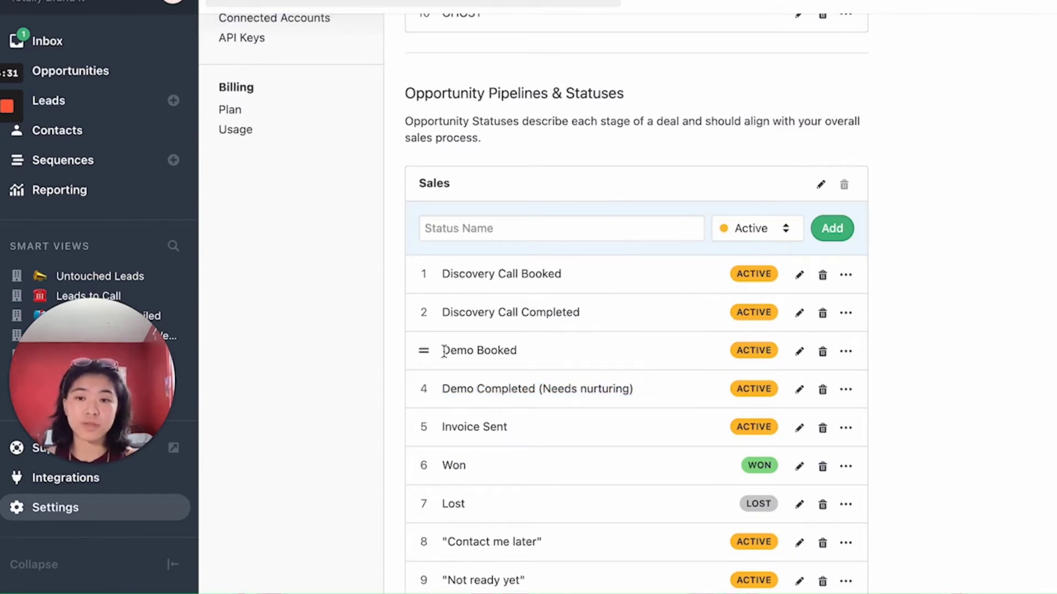
{"action": "left_click_drag", "start_coordinate": [443, 351], "coordinate": [570, 353]}
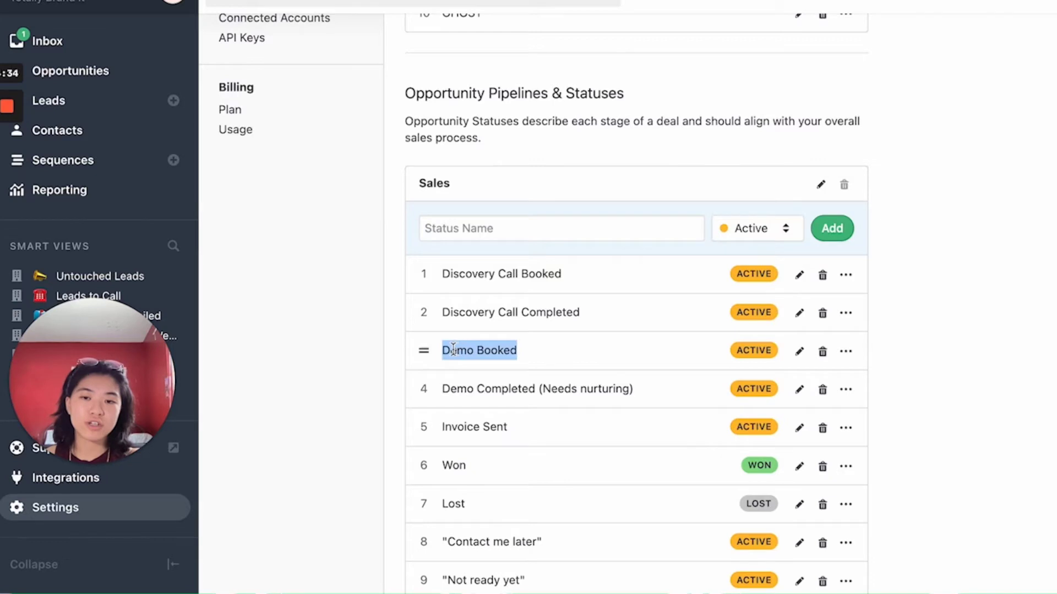
{"action": "left_click_drag", "start_coordinate": [440, 428], "coordinate": [606, 430]}
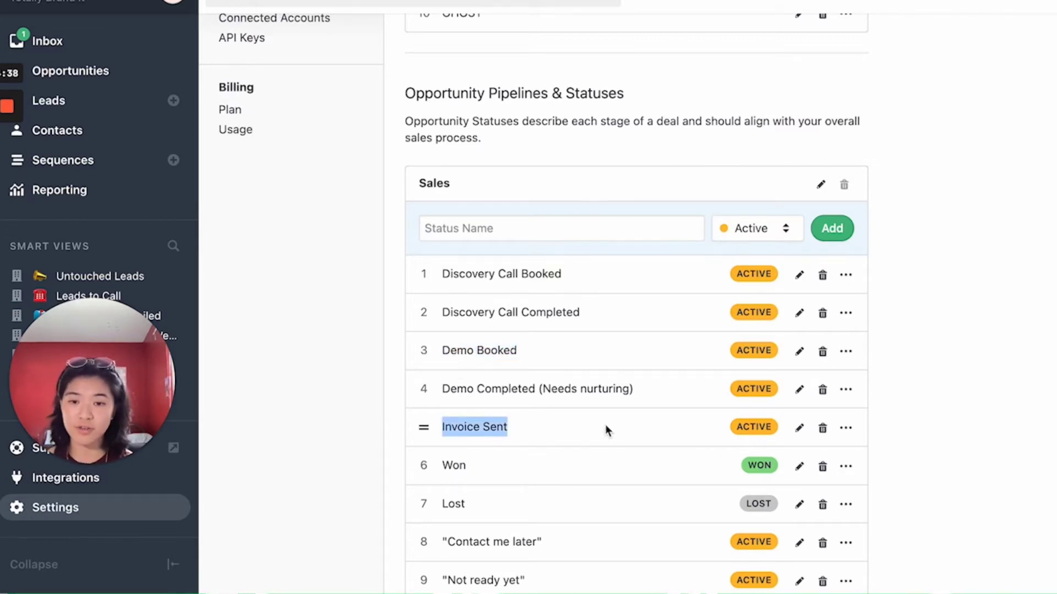
{"action": "left_click", "coordinate": [552, 427]}
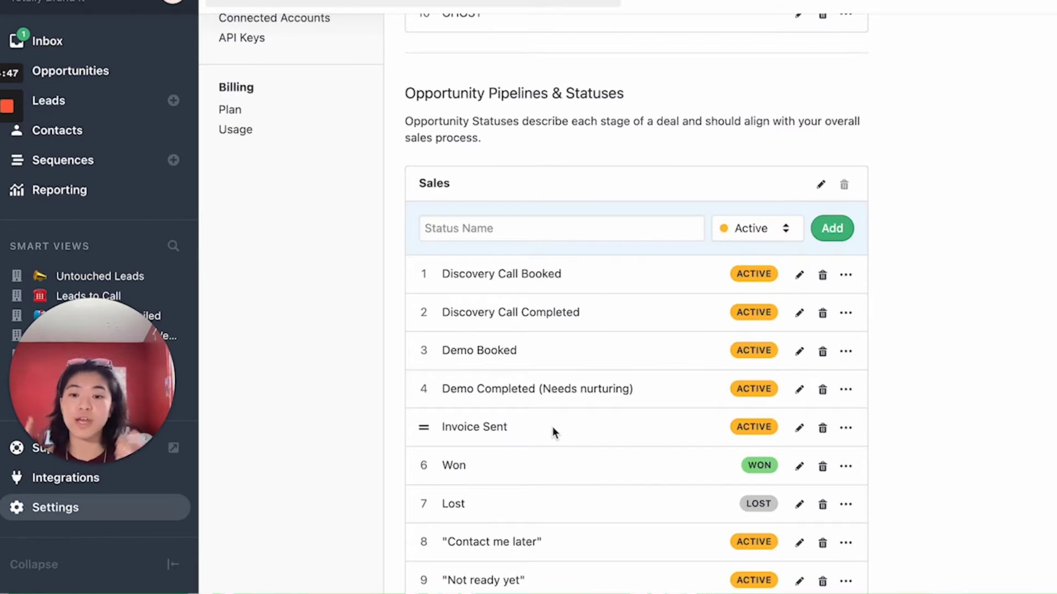
{"action": "left_click_drag", "start_coordinate": [441, 428], "coordinate": [535, 428]}
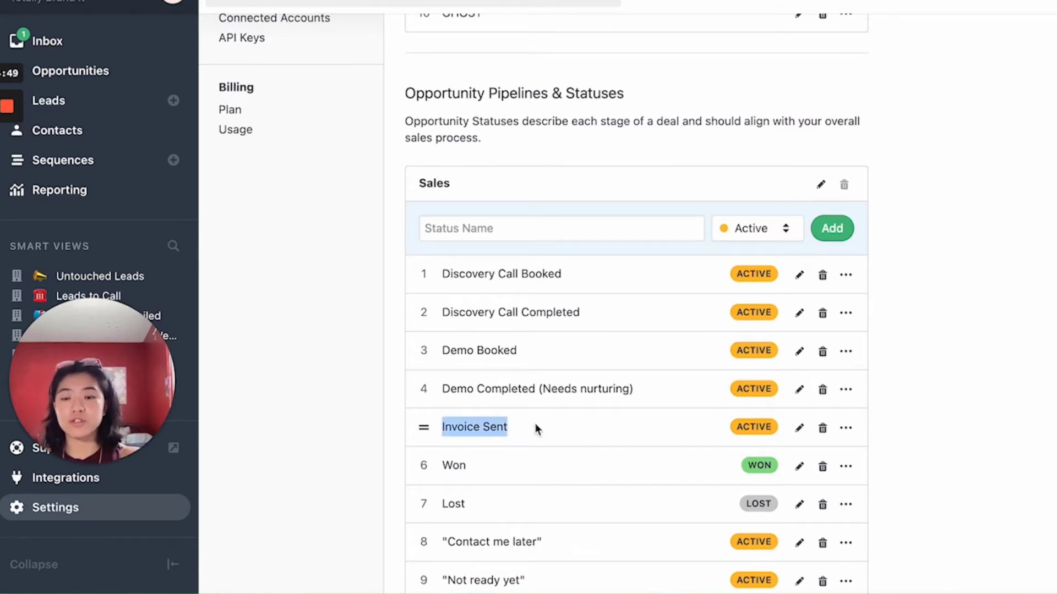
{"action": "left_click", "coordinate": [535, 428]}
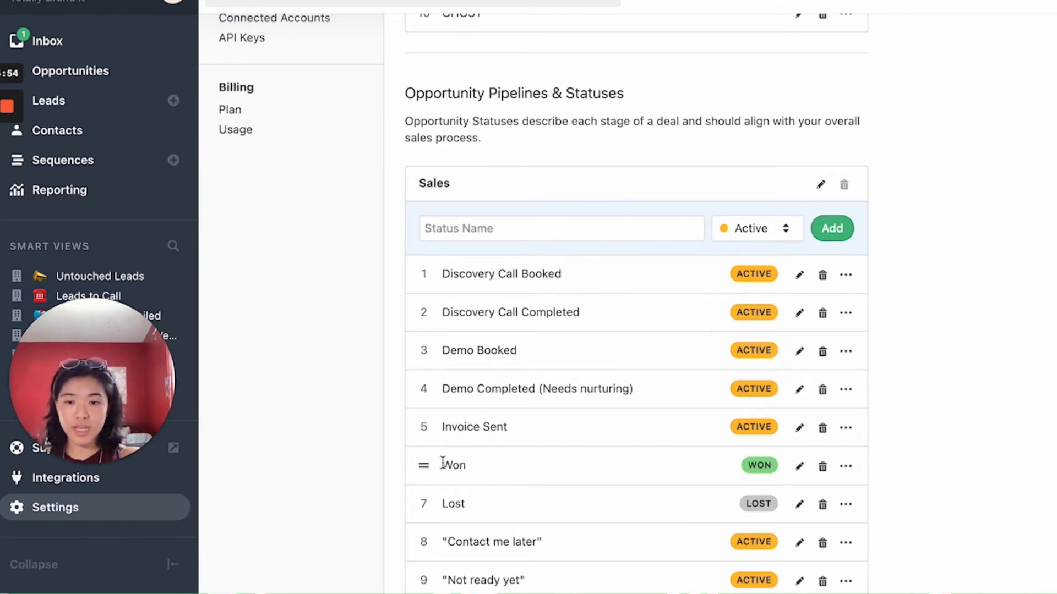
{"action": "scroll", "coordinate": [528, 461], "scroll_direction": "down", "scroll_amount": 2}
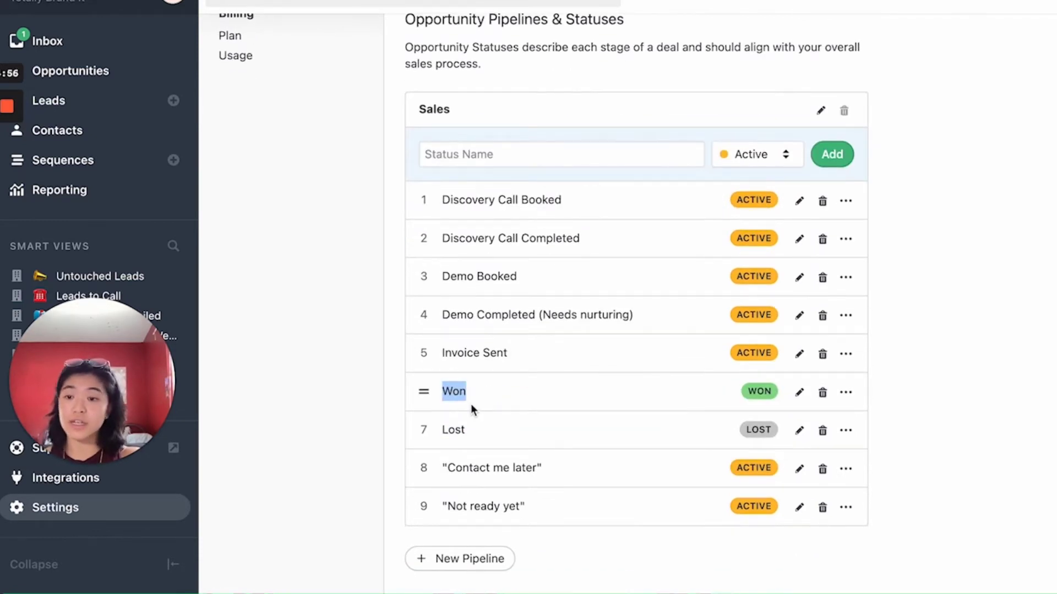
{"action": "left_click_drag", "start_coordinate": [442, 429], "coordinate": [531, 428]}
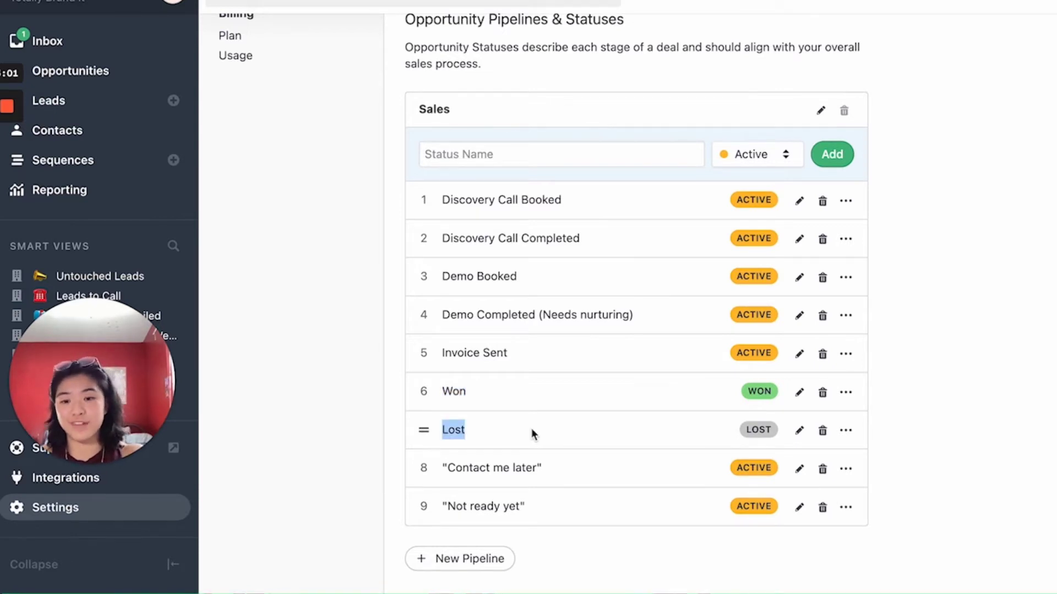
{"action": "left_click_drag", "start_coordinate": [442, 468], "coordinate": [576, 463]}
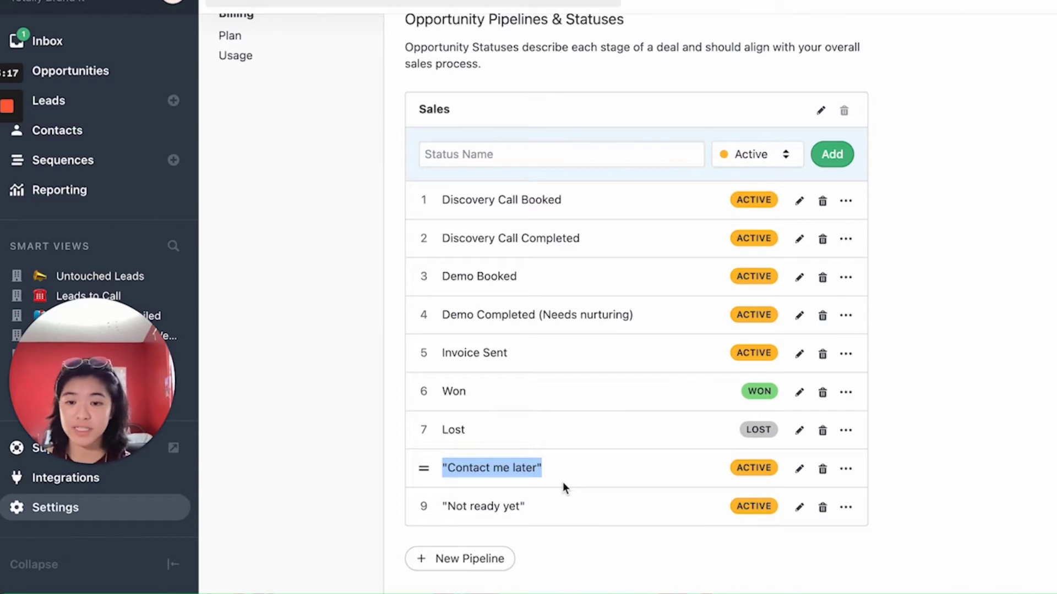
{"action": "left_click", "coordinate": [529, 499]}
{"action": "left_click_drag", "start_coordinate": [441, 505], "coordinate": [560, 506]}
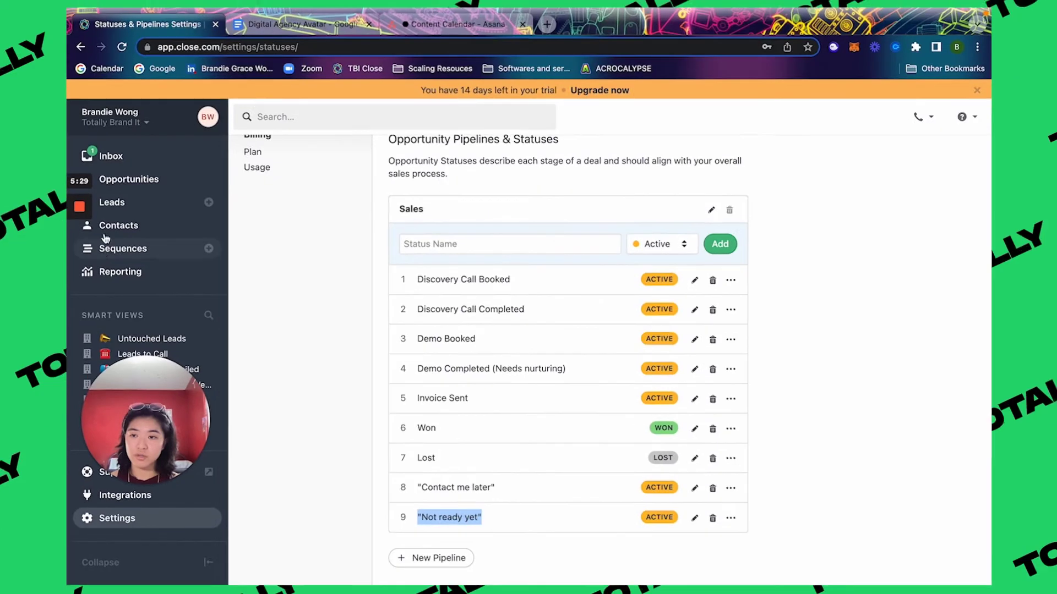
{"action": "key", "text": "super+3"}
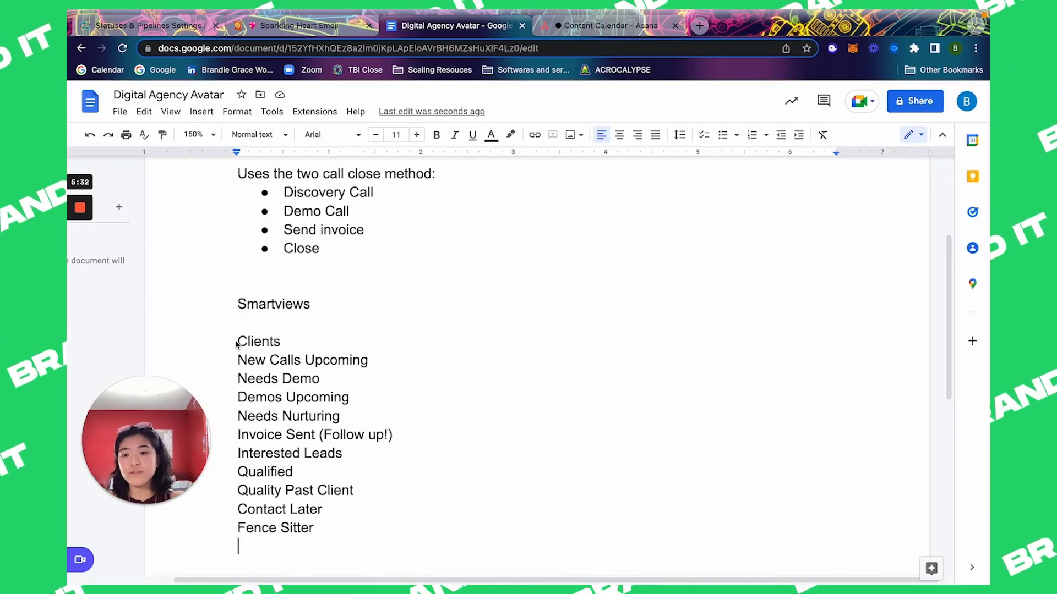
{"action": "left_click_drag", "start_coordinate": [238, 342], "coordinate": [376, 574]}
{"action": "left_click", "coordinate": [323, 332]}
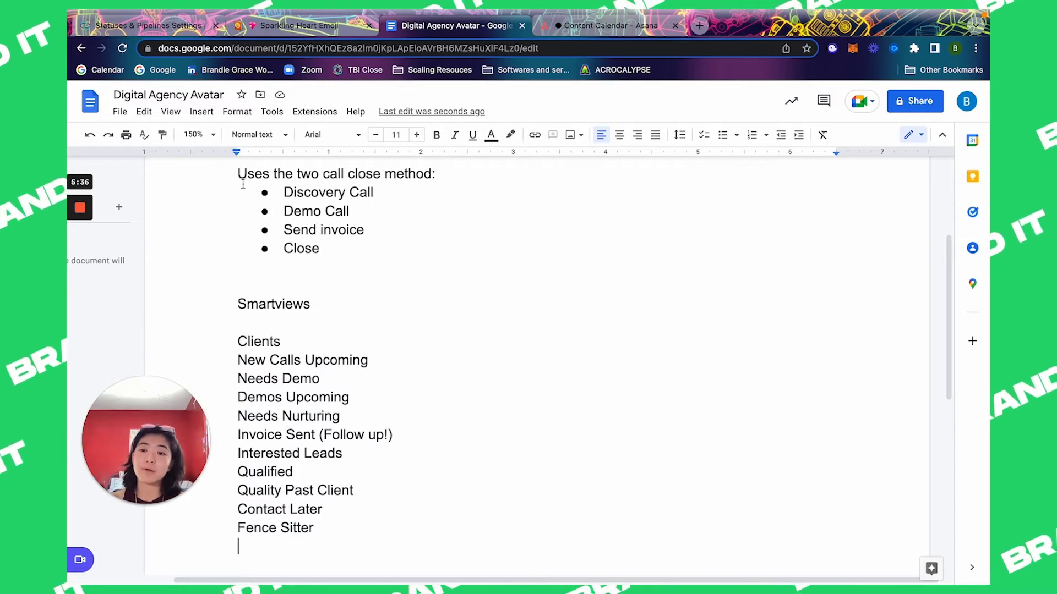
{"action": "left_click_drag", "start_coordinate": [187, 35], "coordinate": [309, 27]}
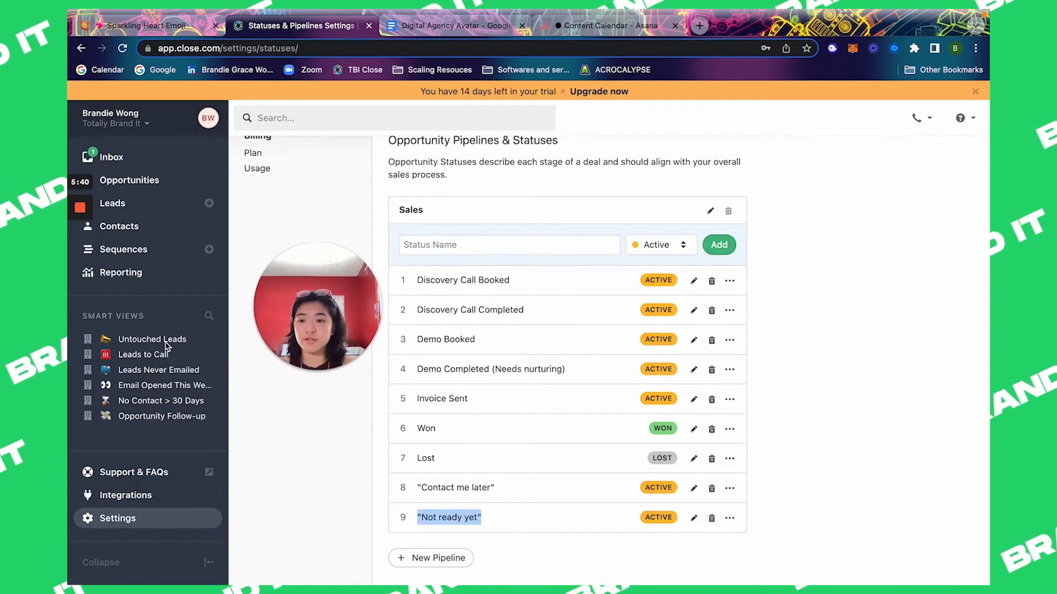
Step: Go to the Leads list and start a blank New Lead form
{"action": "left_click", "coordinate": [208, 339]}
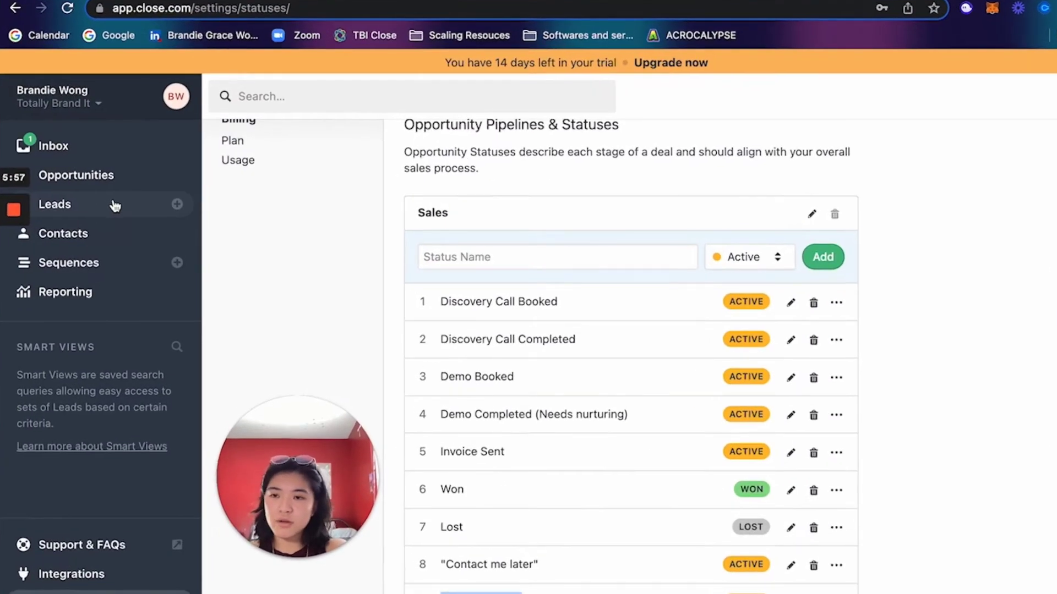
{"action": "left_click", "coordinate": [112, 207]}
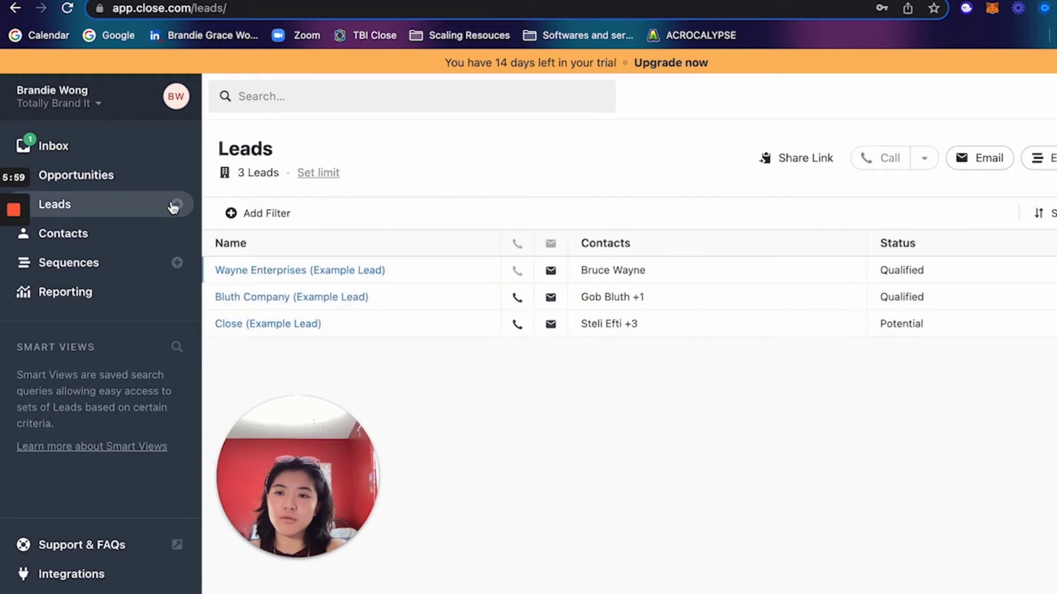
{"action": "left_click", "coordinate": [175, 205]}
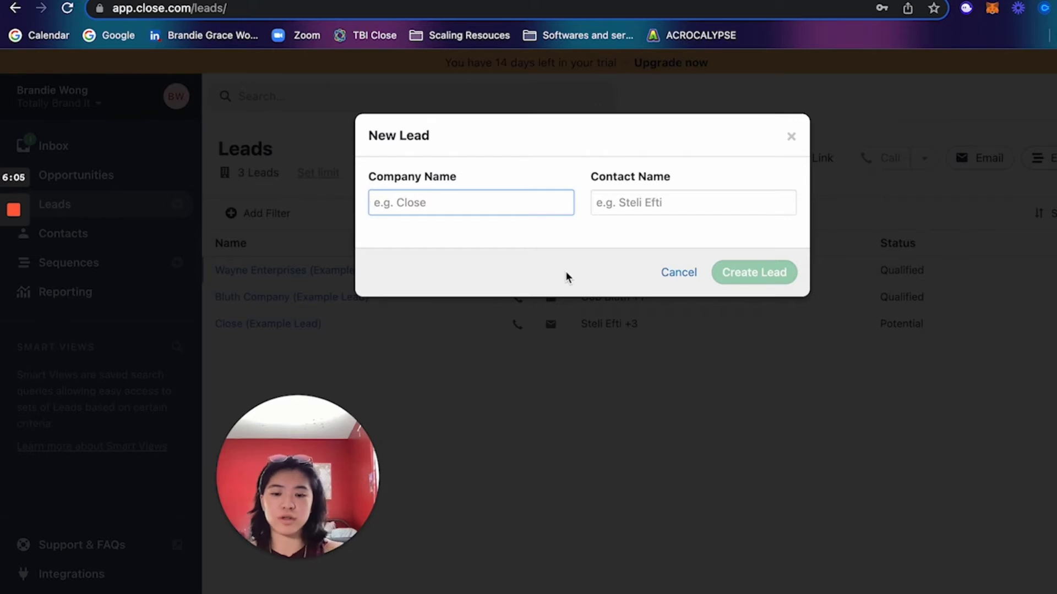
Step: Create the Totally Brand It lead with its contact's full name
{"action": "type", "text": "Totally Brand It"}
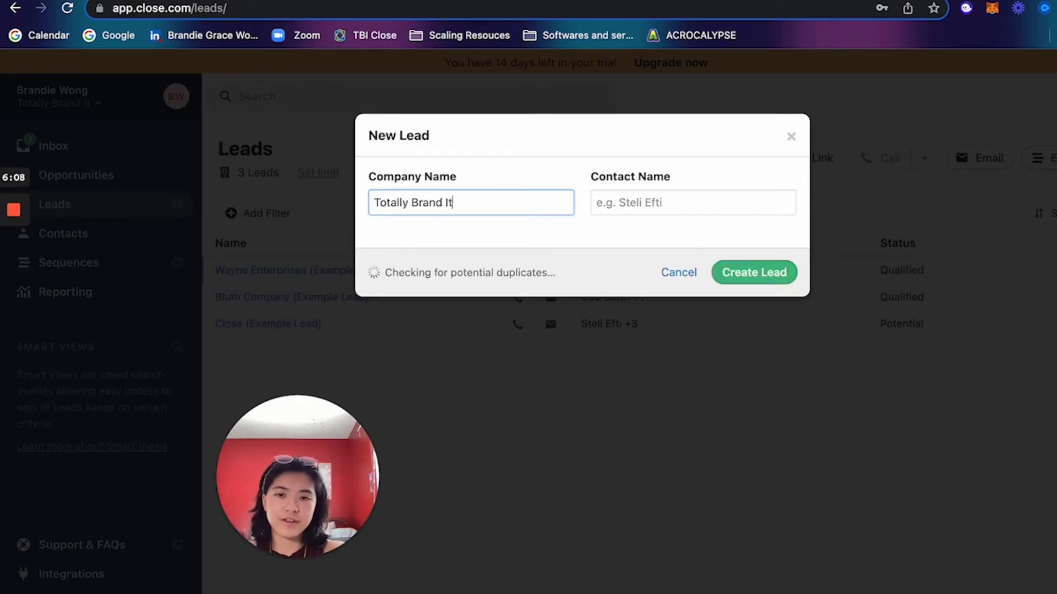
{"action": "key", "text": "Tab"}
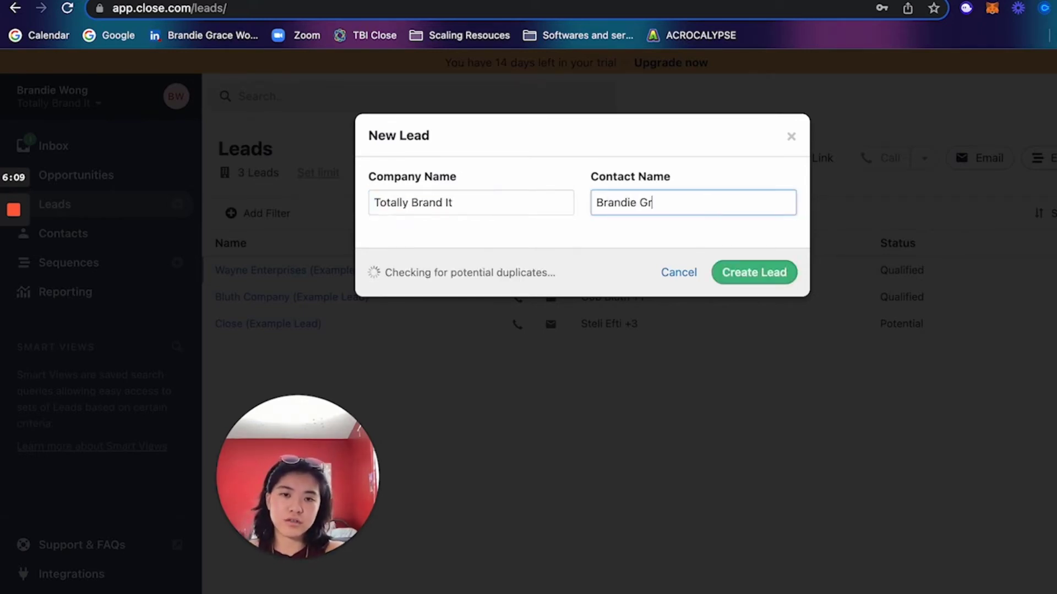
{"action": "key", "text": "Return"}
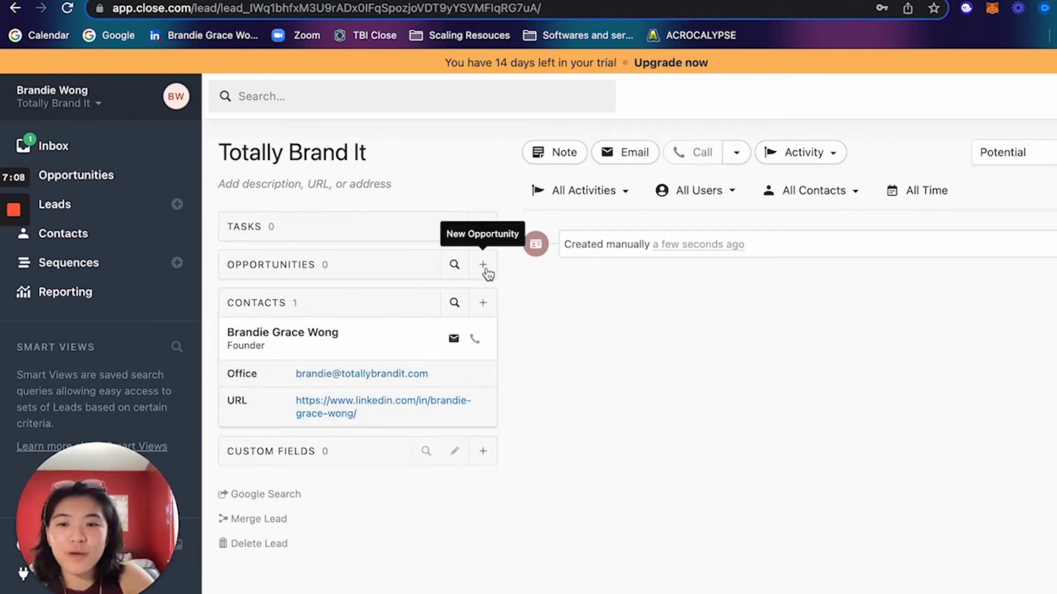
Step: Start a monthly-recurring opportunity on Totally Brand It, linked to the lead's contact
{"action": "left_click", "coordinate": [483, 265]}
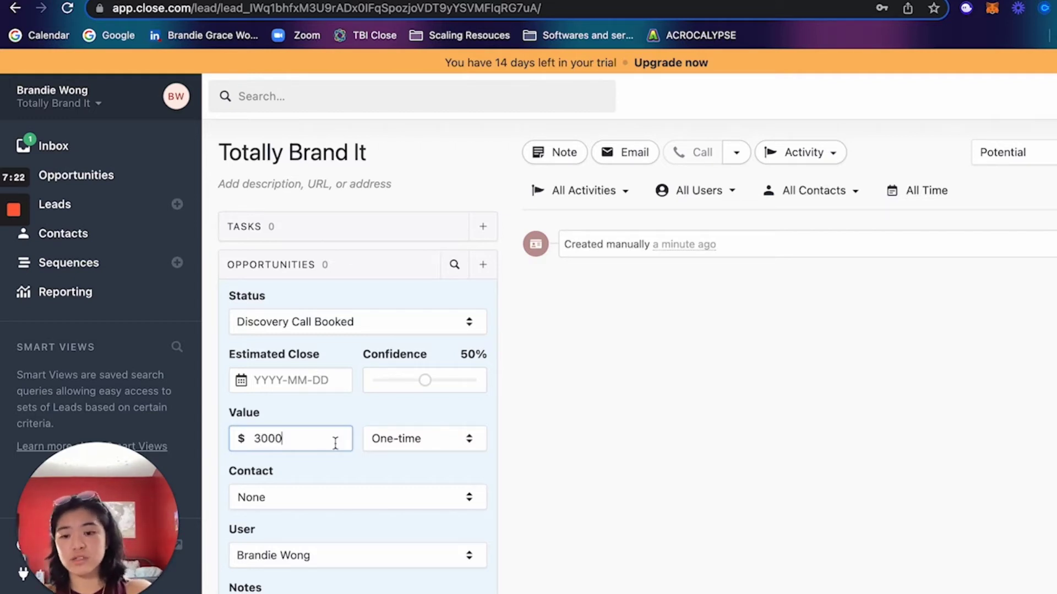
{"action": "left_click", "coordinate": [451, 449]}
{"action": "left_click", "coordinate": [434, 502]}
{"action": "scroll", "coordinate": [358, 407], "scroll_direction": "down", "scroll_amount": 1}
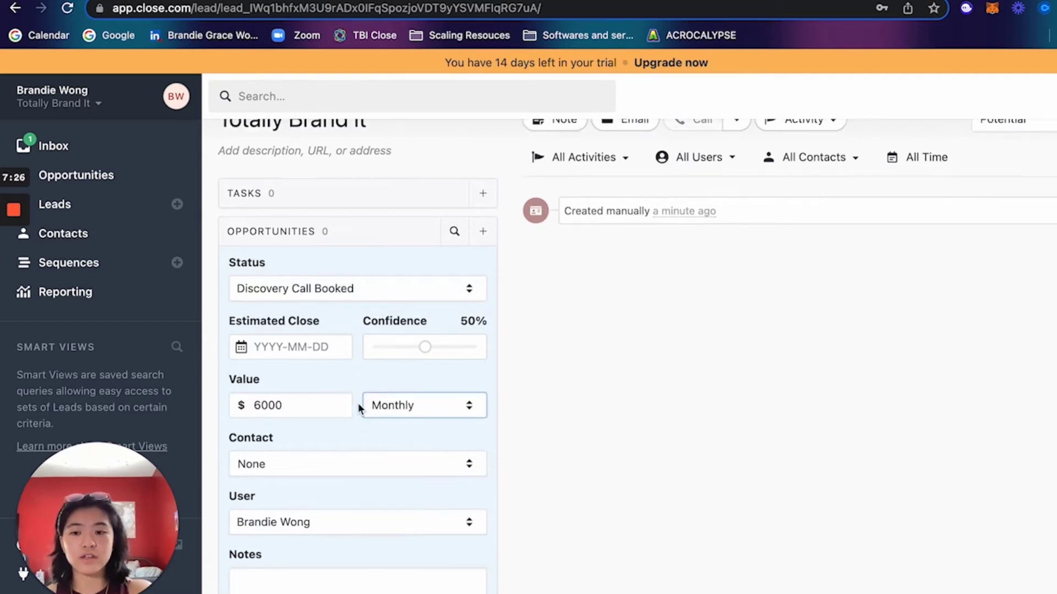
{"action": "scroll", "coordinate": [358, 407], "scroll_direction": "down", "scroll_amount": 1}
{"action": "left_click", "coordinate": [330, 424]}
{"action": "left_click", "coordinate": [319, 463]}
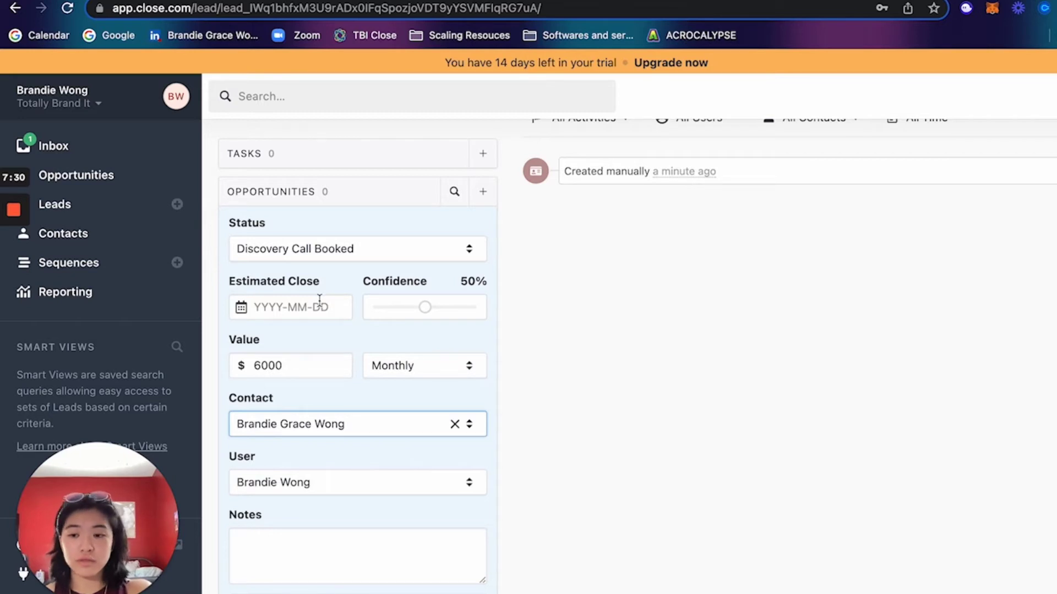
{"action": "scroll", "coordinate": [319, 300], "scroll_direction": "down", "scroll_amount": 4}
{"action": "scroll", "coordinate": [322, 298], "scroll_direction": "up", "scroll_amount": 6}
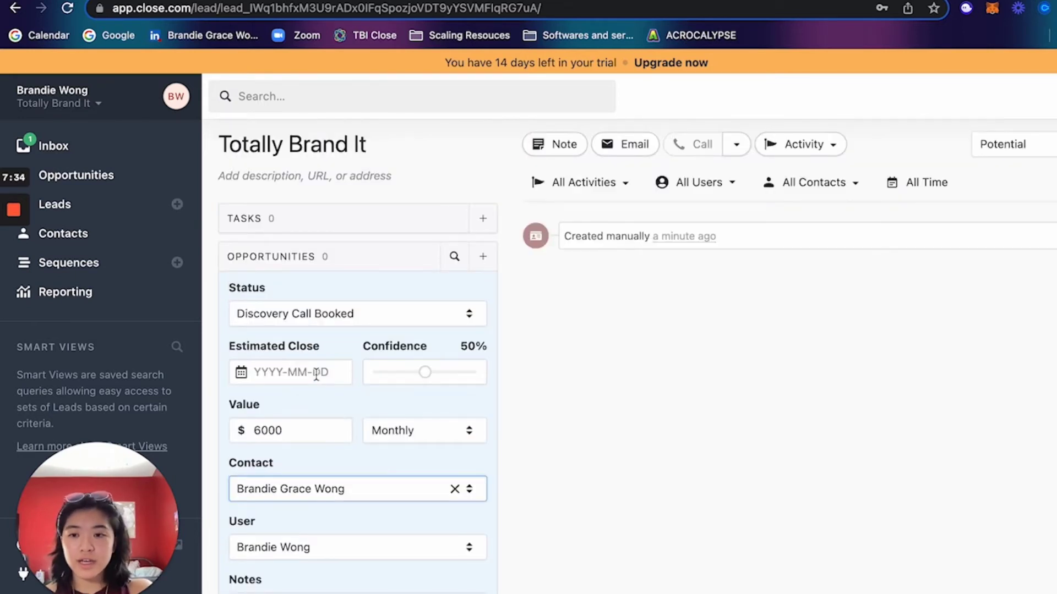
Step: Set the estimated close to September 8, 2022, save the opportunity, and return to Leads
{"action": "left_click", "coordinate": [316, 374]}
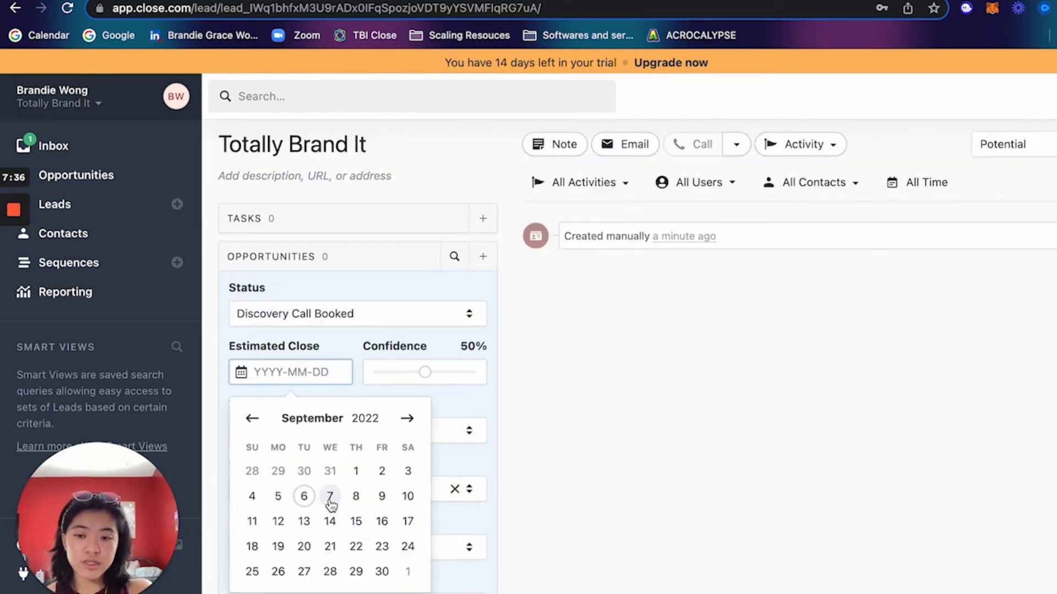
{"action": "left_click", "coordinate": [357, 501]}
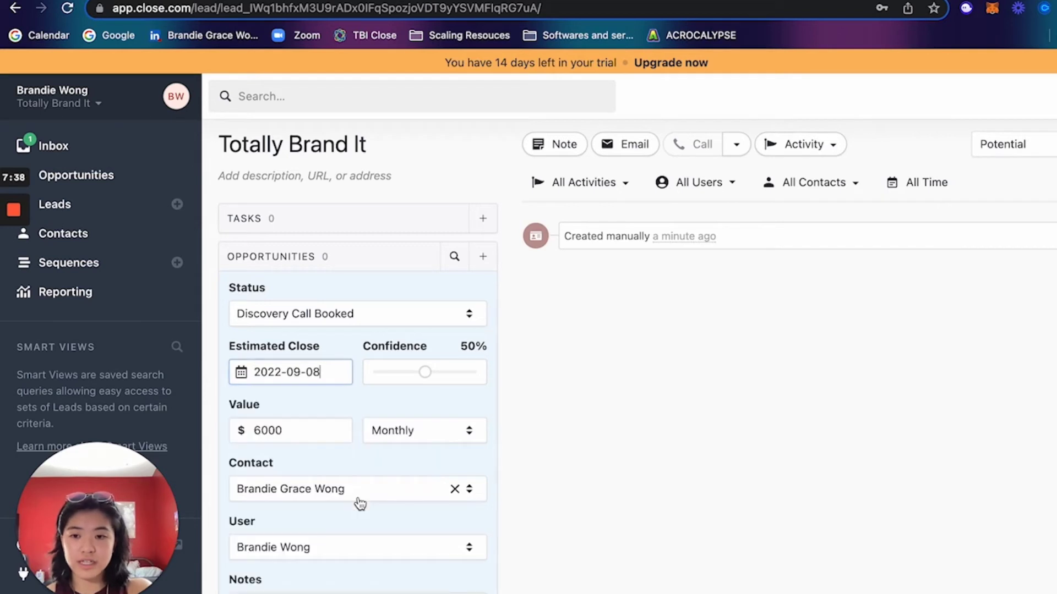
{"action": "scroll", "coordinate": [449, 503], "scroll_direction": "down", "scroll_amount": 3}
{"action": "key", "text": "Return"}
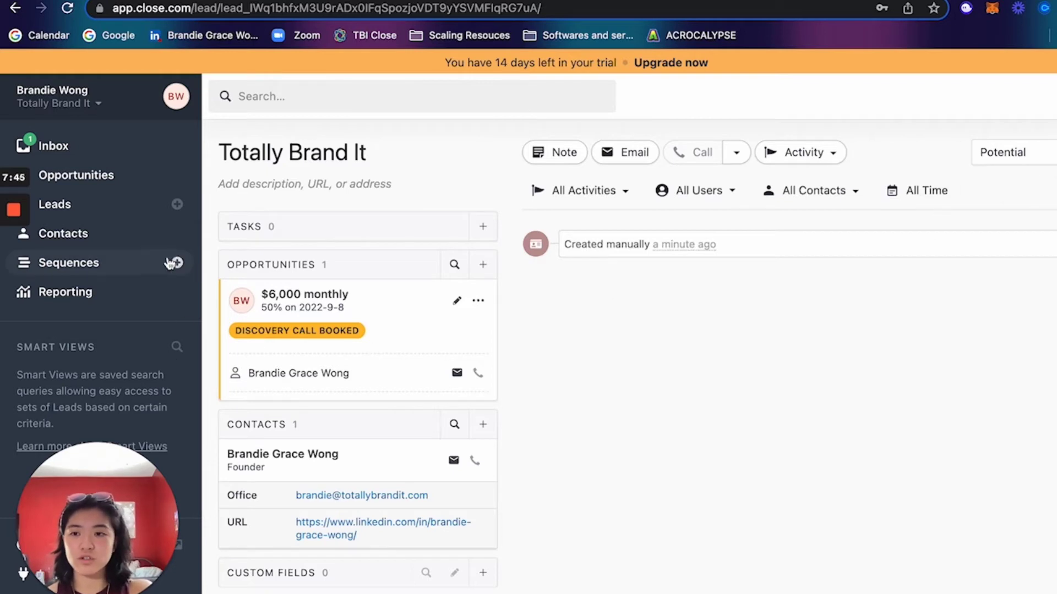
{"action": "left_click", "coordinate": [131, 209]}
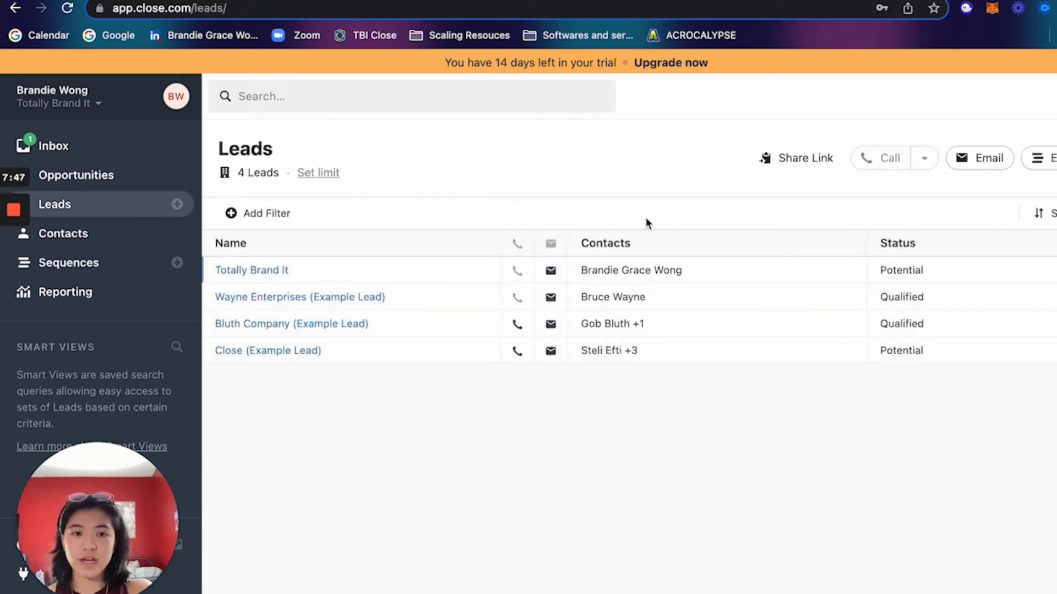
Step: Filter the leads to those with current lead status Potential
{"action": "left_click", "coordinate": [259, 216]}
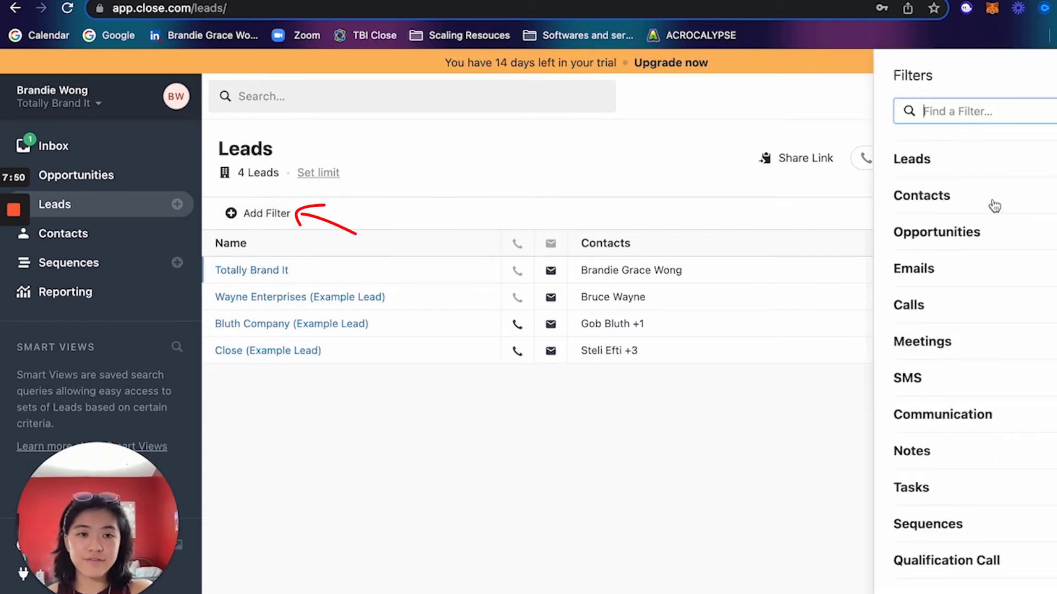
{"action": "left_click", "coordinate": [930, 161]}
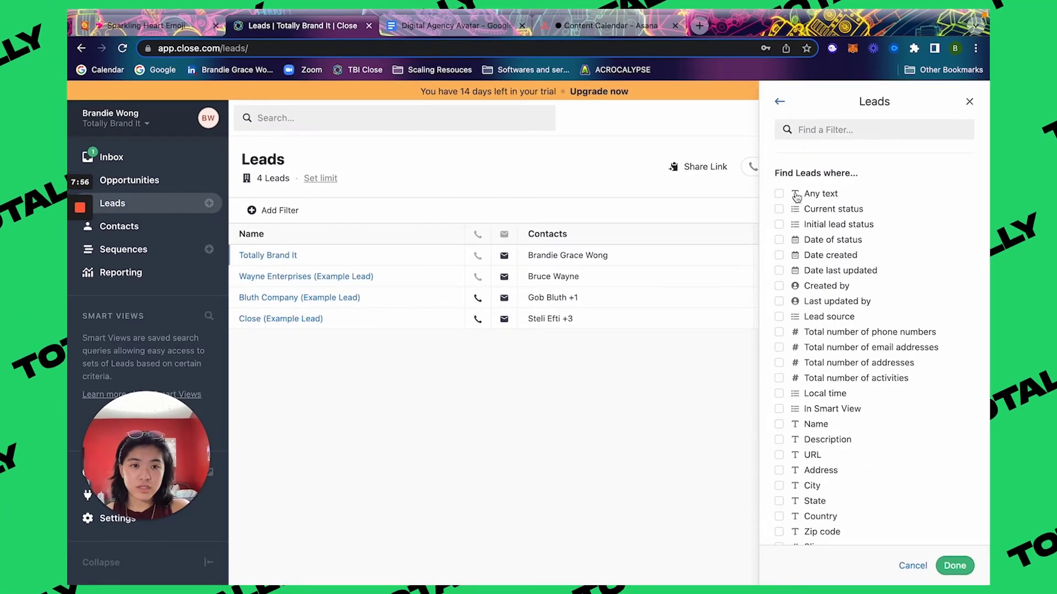
{"action": "left_click", "coordinate": [779, 209]}
{"action": "left_click", "coordinate": [848, 254]}
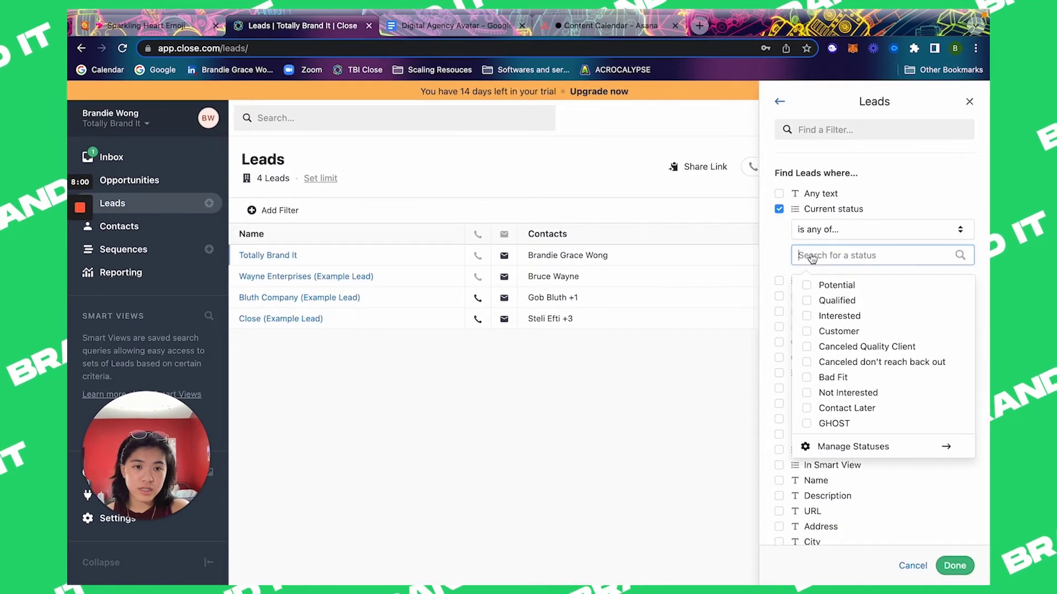
{"action": "left_click", "coordinate": [837, 284]}
{"action": "left_click", "coordinate": [776, 104]}
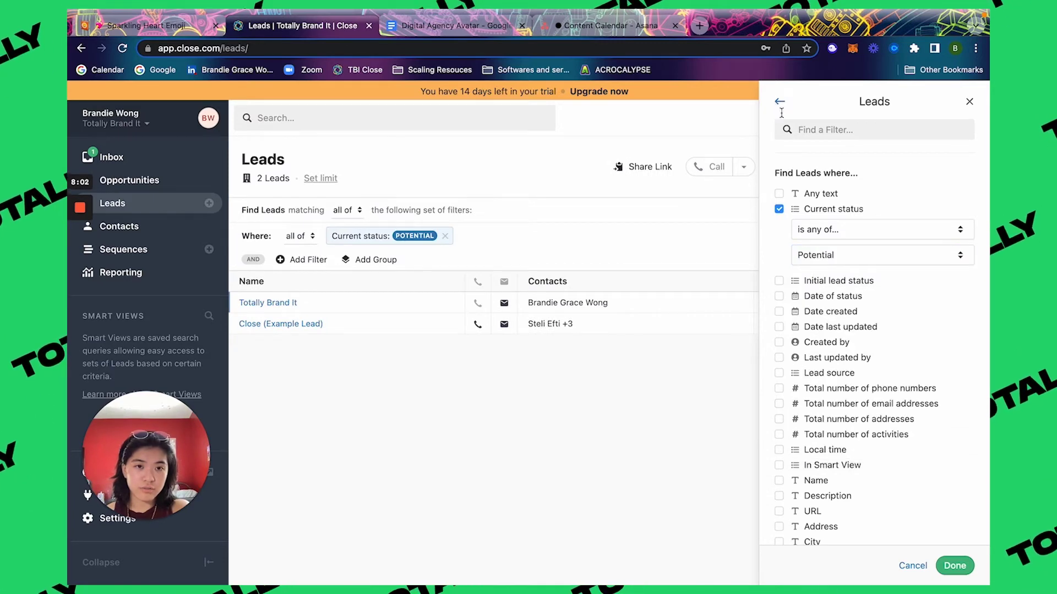
Step: Add an opportunity status filter for Discovery Call Booked and name the view New Calls Upcoming
{"action": "left_click", "coordinate": [780, 103]}
{"action": "left_click", "coordinate": [809, 228]}
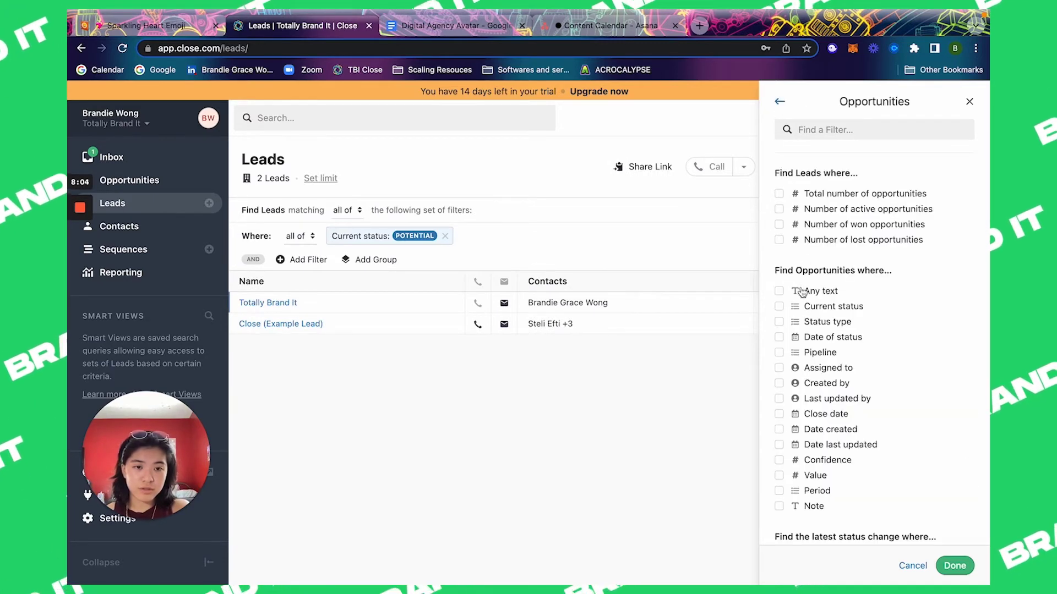
{"action": "left_click", "coordinate": [779, 306]}
{"action": "left_click", "coordinate": [826, 352]}
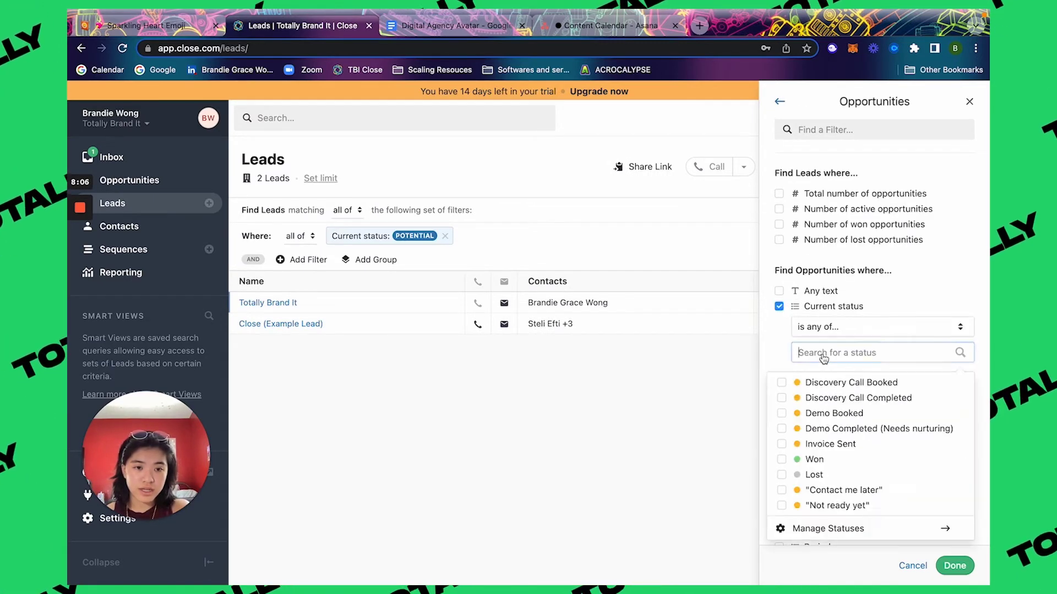
{"action": "left_click", "coordinate": [825, 387]}
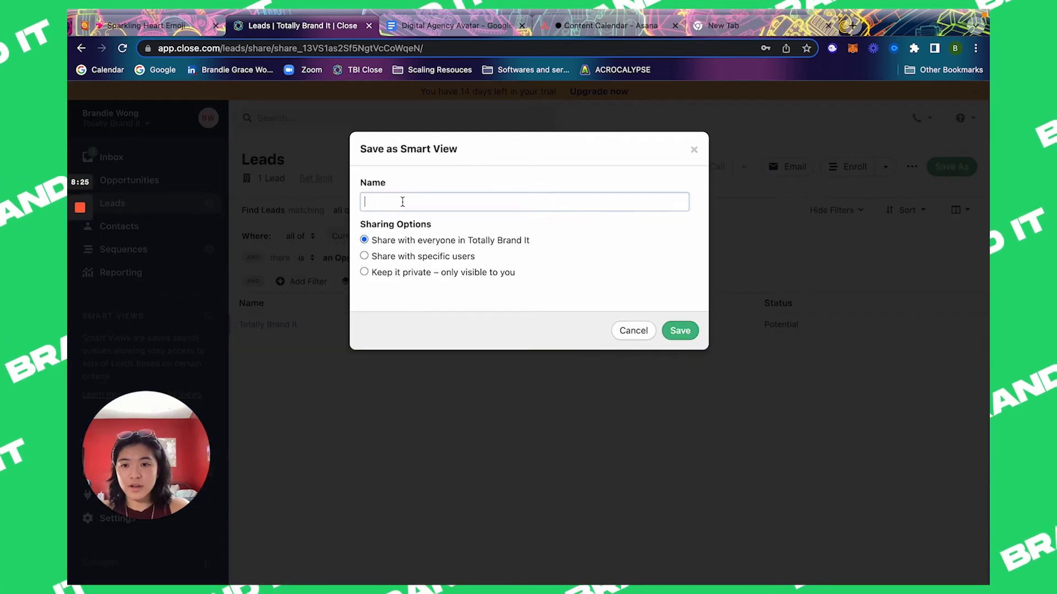
{"action": "type", "text": "Upcoming"}
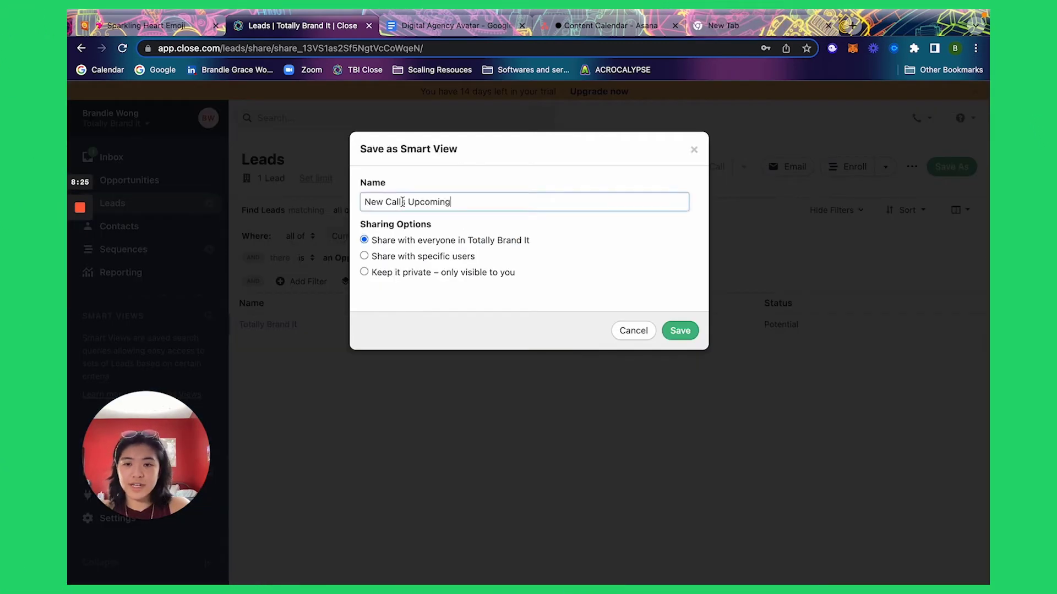
{"action": "left_click", "coordinate": [144, 26]}
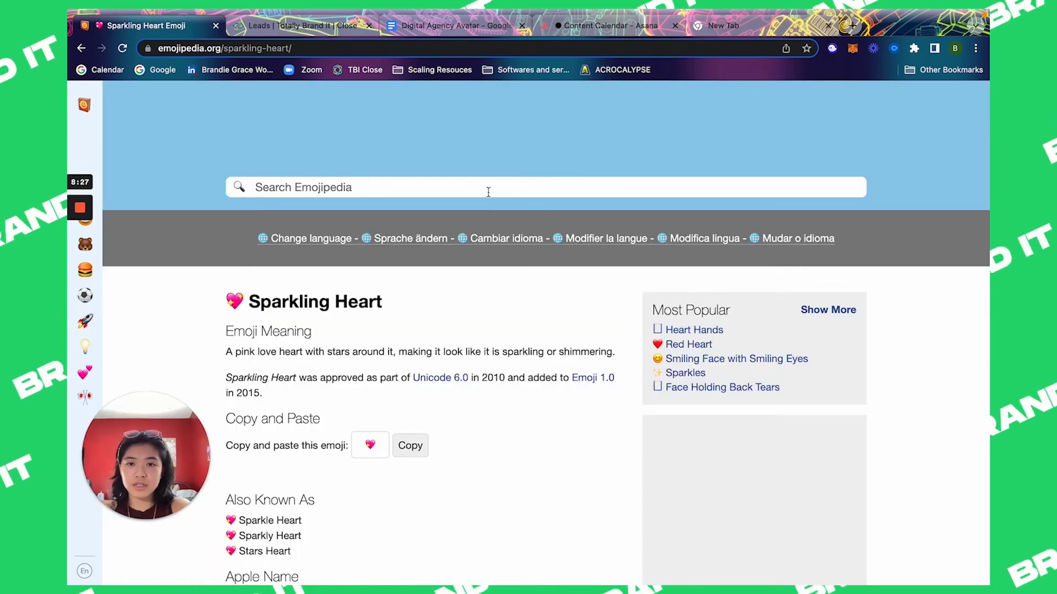
Step: Search Emojipedia for 'call' and copy the Call Me Hand emoji
{"action": "left_click", "coordinate": [490, 187]}
{"action": "type", "text": "call"}
{"action": "key", "text": "Return"}
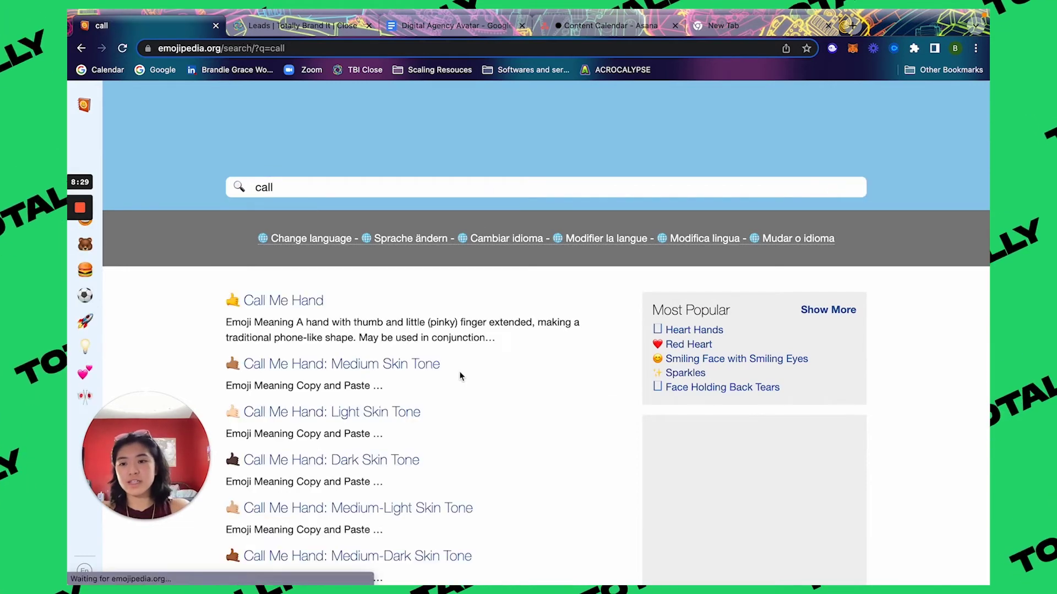
{"action": "left_click", "coordinate": [302, 304]}
{"action": "left_click", "coordinate": [410, 501]}
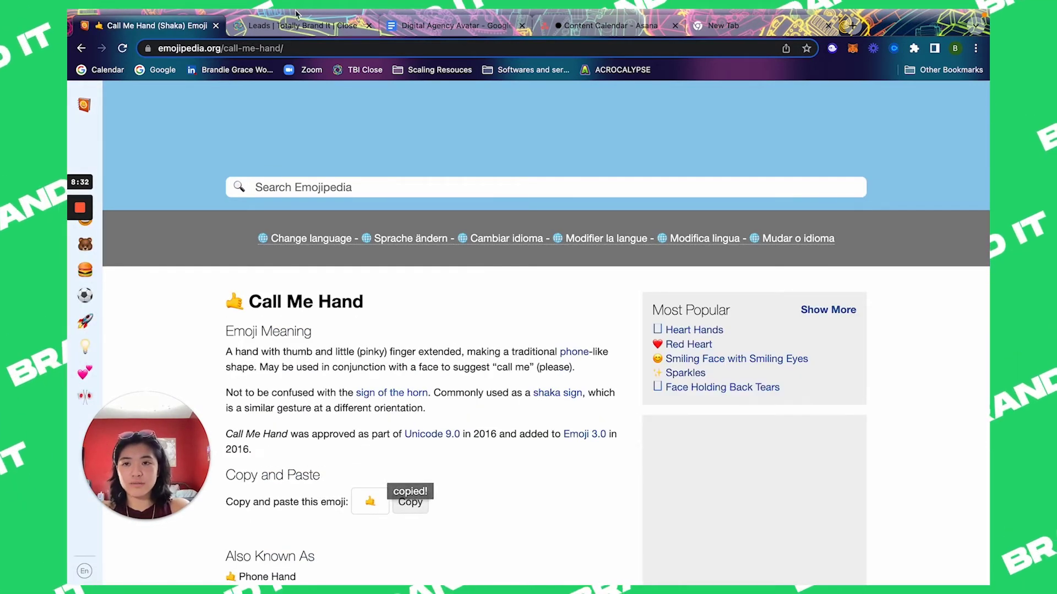
Step: Paste the 🤙 before the name and save the New Calls Upcoming smart view
{"action": "left_click", "coordinate": [297, 25]}
{"action": "type", "text": "🤙"}
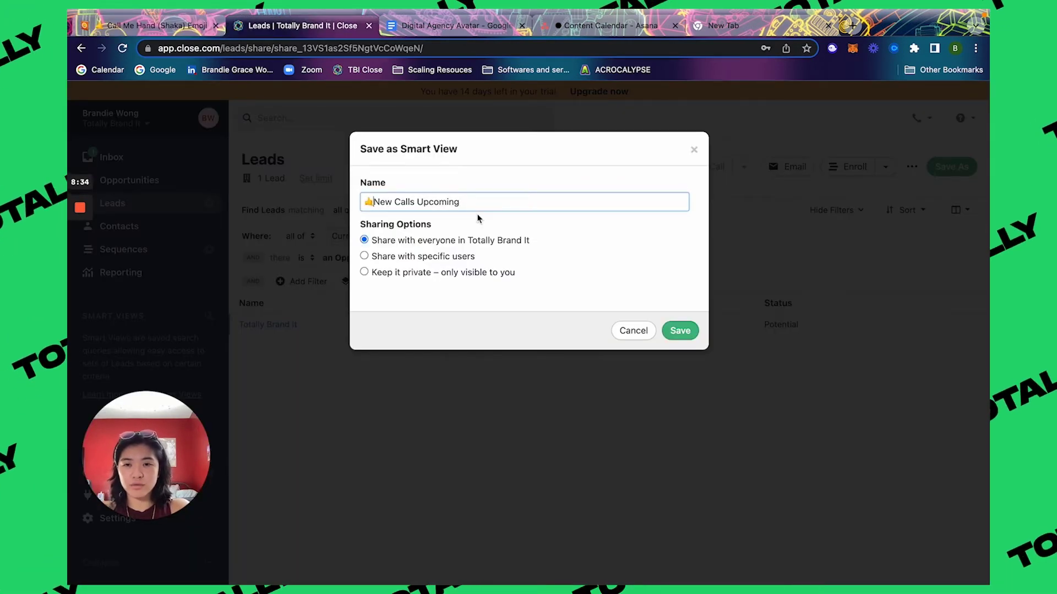
{"action": "left_click", "coordinate": [678, 331]}
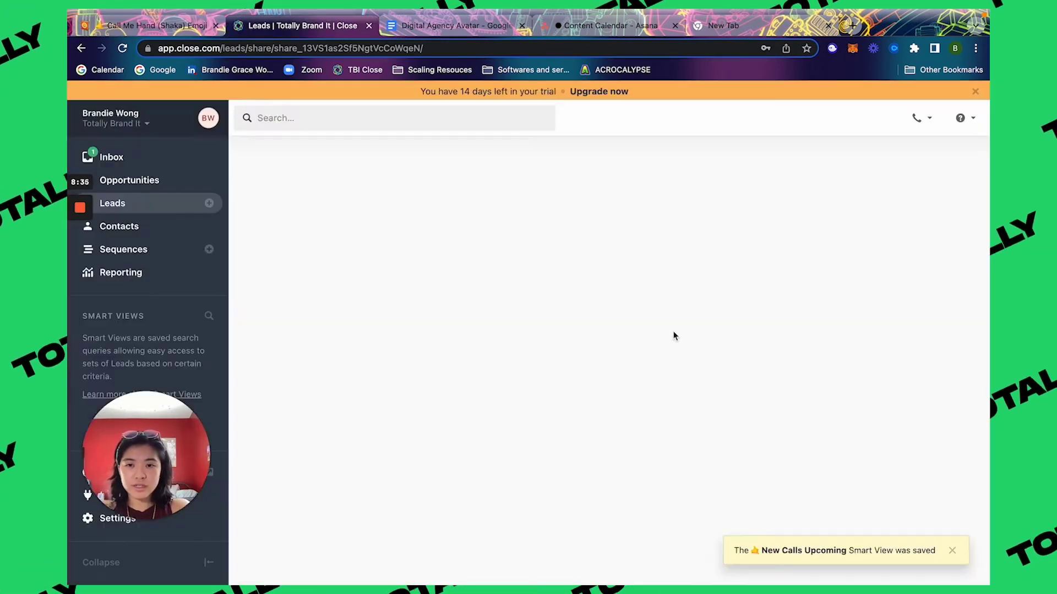
{"action": "left_click", "coordinate": [267, 325]}
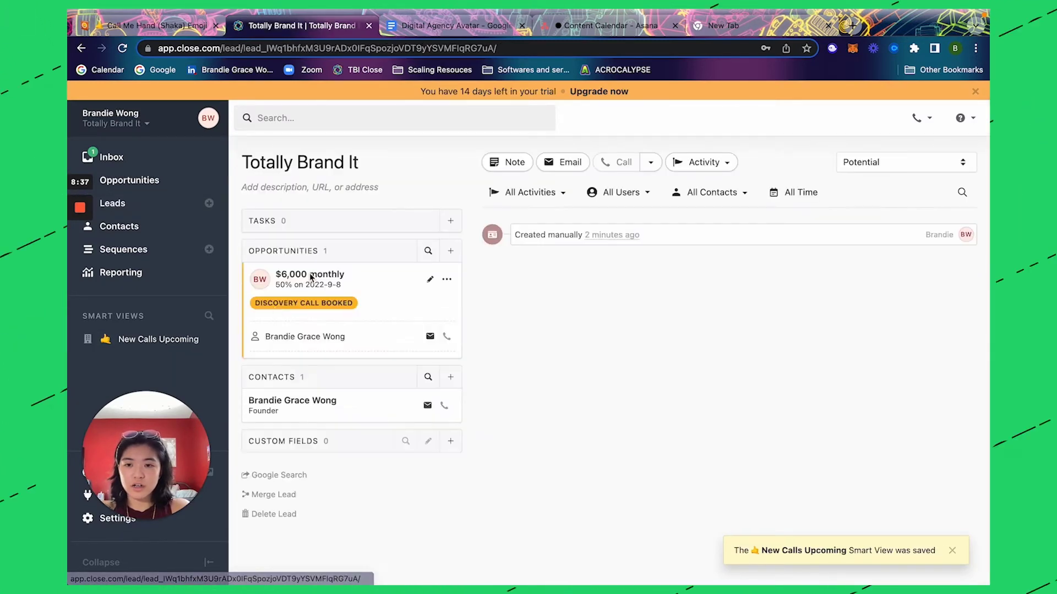
Step: Move the opportunity to Discovery Call Completed, set the lead to Qualified, and save
{"action": "left_click", "coordinate": [431, 281]}
{"action": "left_click", "coordinate": [366, 300]}
{"action": "left_click", "coordinate": [350, 342]}
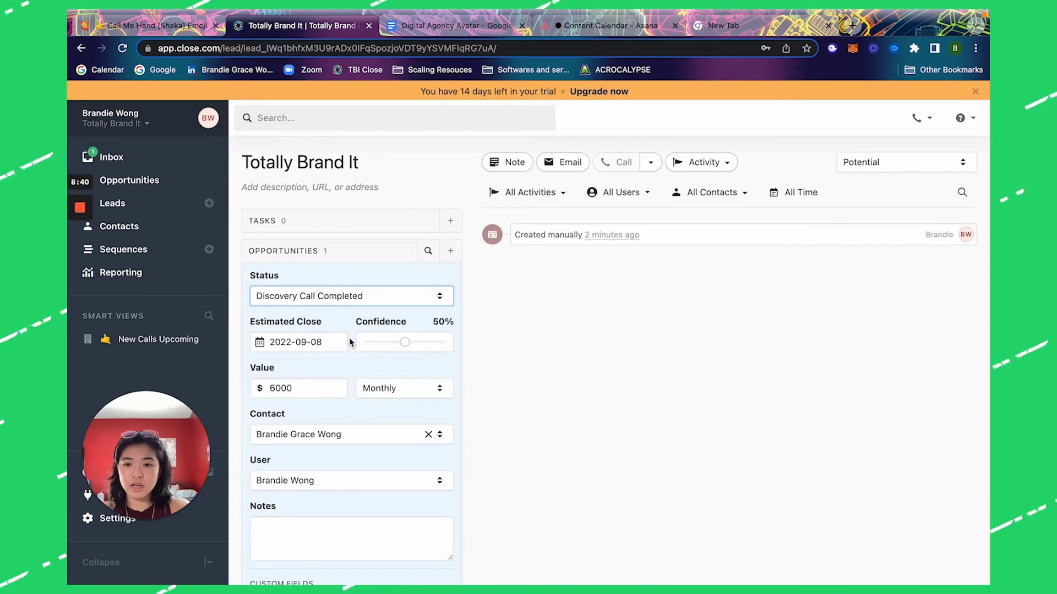
{"action": "left_click", "coordinate": [923, 165]}
{"action": "left_click", "coordinate": [884, 210]}
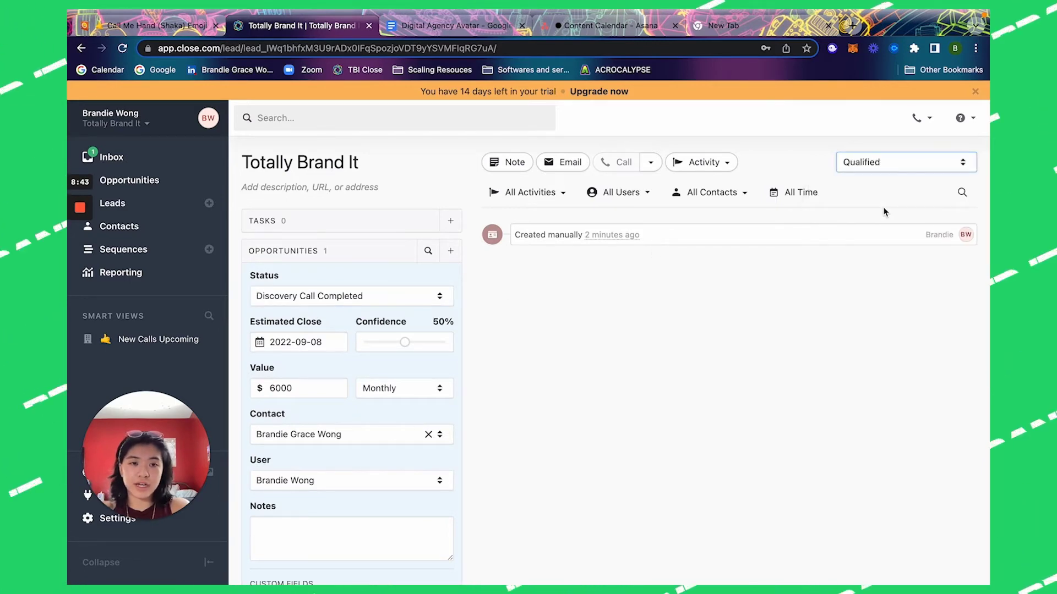
{"action": "scroll", "coordinate": [389, 419], "scroll_direction": "down", "scroll_amount": 1}
{"action": "scroll", "coordinate": [390, 418], "scroll_direction": "down", "scroll_amount": 1}
{"action": "left_click", "coordinate": [434, 535]}
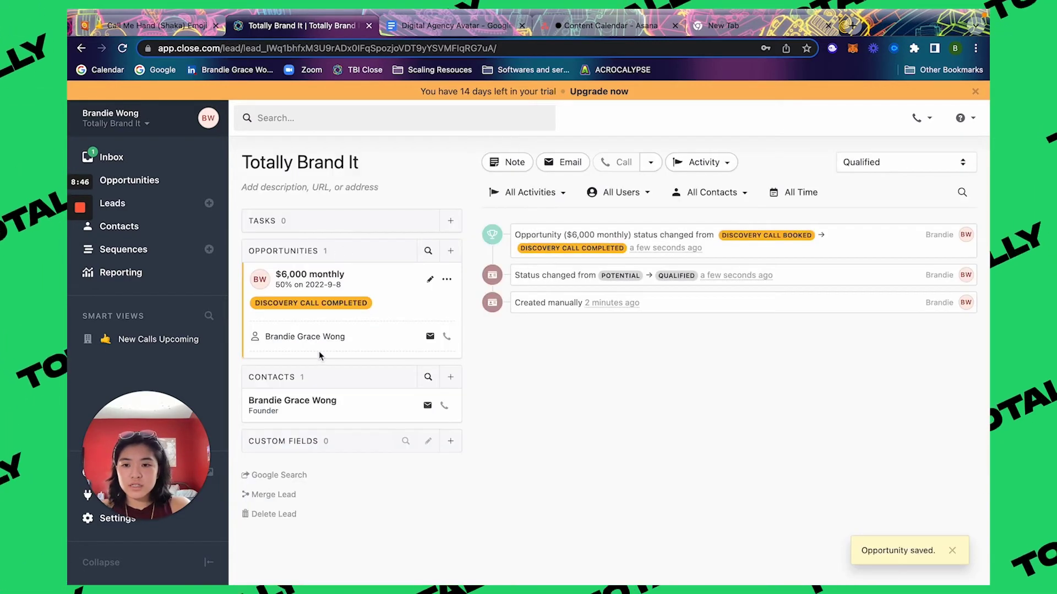
Step: Mark Needs Demo as the next view in the Google Doc list, then reopen Leads filters
{"action": "left_click", "coordinate": [414, 26]}
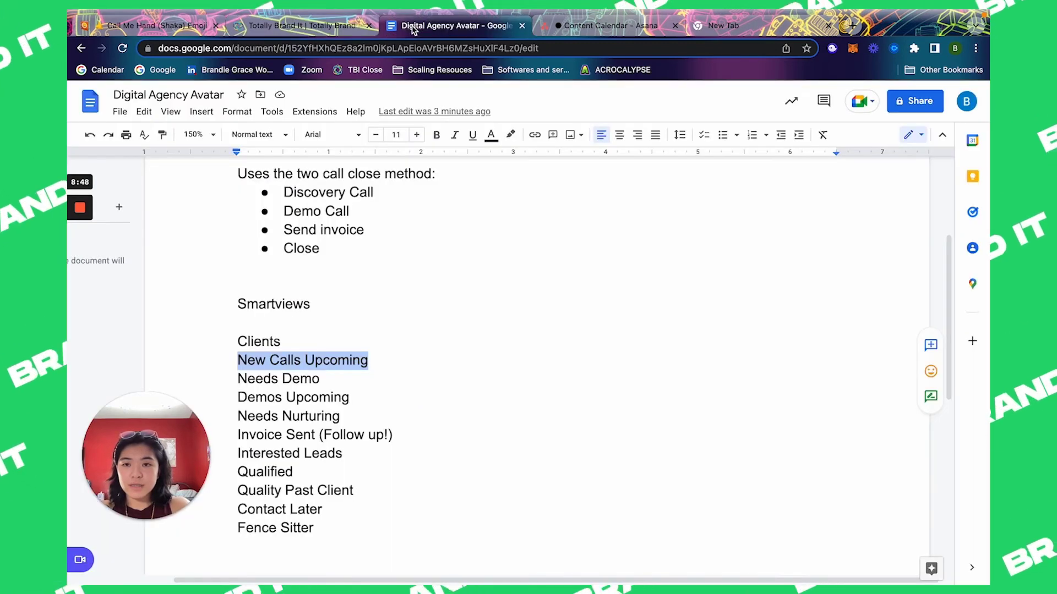
{"action": "left_click_drag", "start_coordinate": [344, 373], "coordinate": [209, 377]}
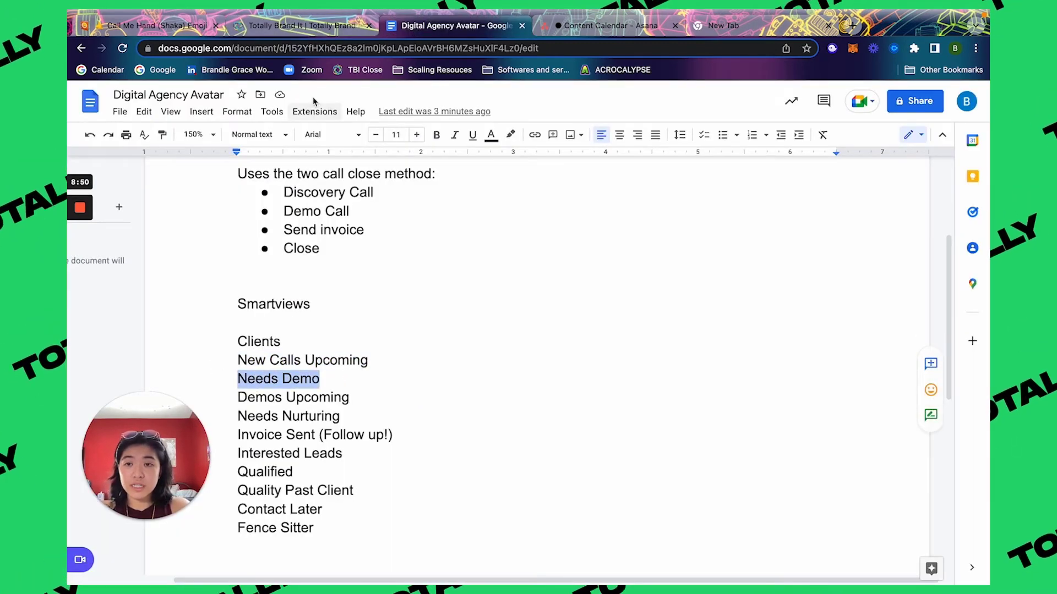
{"action": "left_click", "coordinate": [256, 32]}
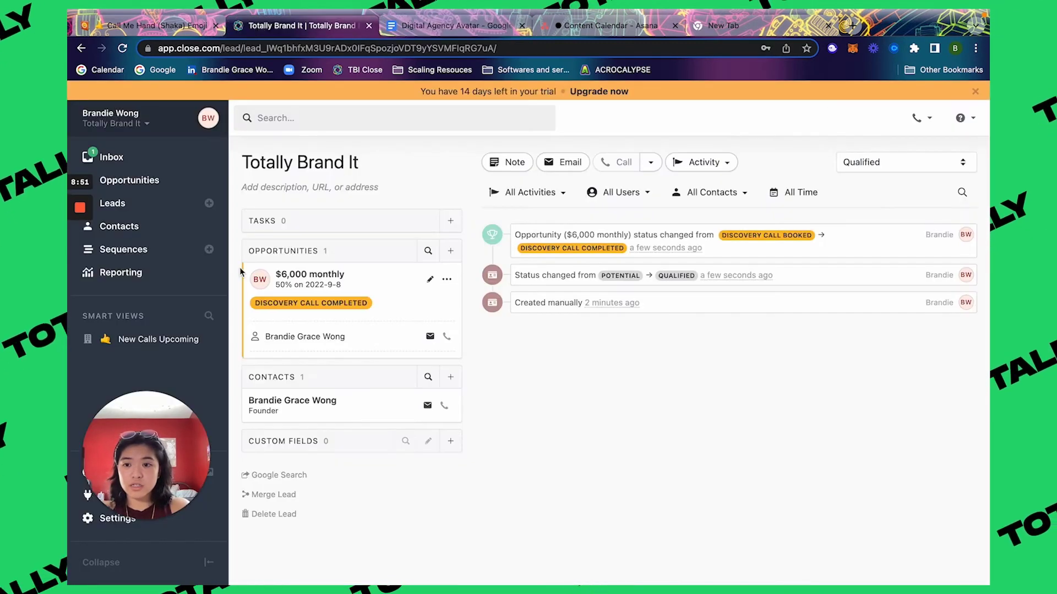
{"action": "left_click", "coordinate": [167, 210]}
{"action": "left_click", "coordinate": [274, 210]}
Step: Filter leads by opportunity current status Demo Completed
{"action": "left_click", "coordinate": [820, 224]}
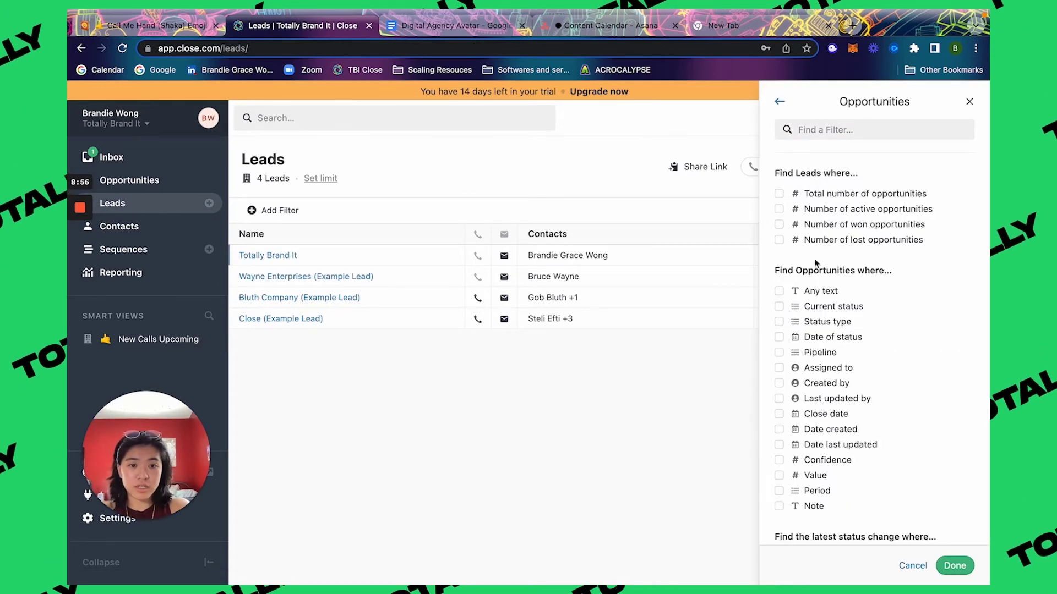
{"action": "left_click", "coordinate": [807, 310]}
{"action": "left_click", "coordinate": [809, 352]}
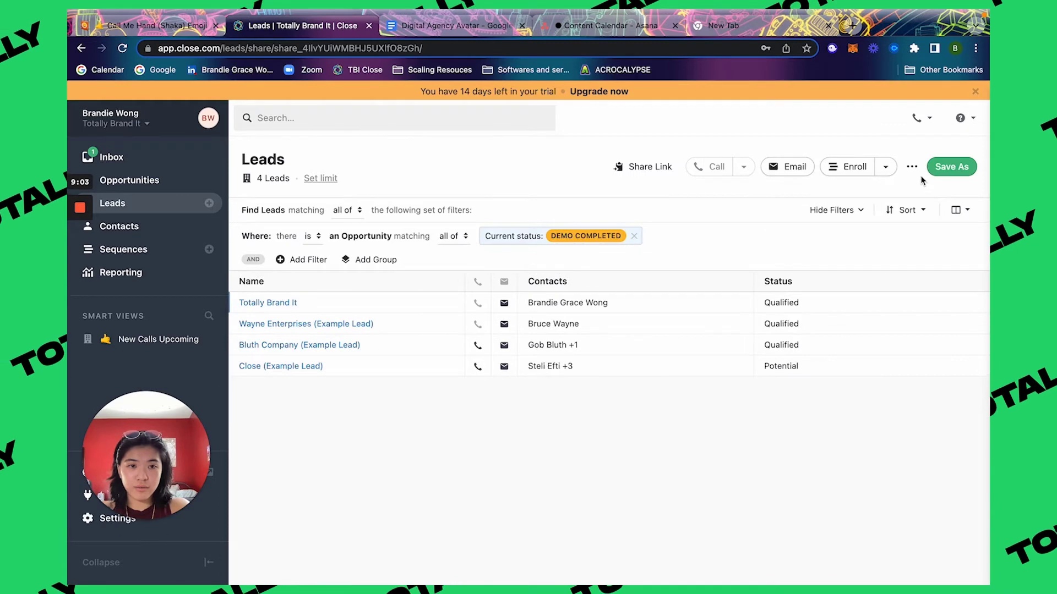
Step: Save the filtered leads as the smart view ✨ Needs Demo using the Sparkles emoji
{"action": "left_click", "coordinate": [944, 167]}
{"action": "type", "text": "Needs Demo"}
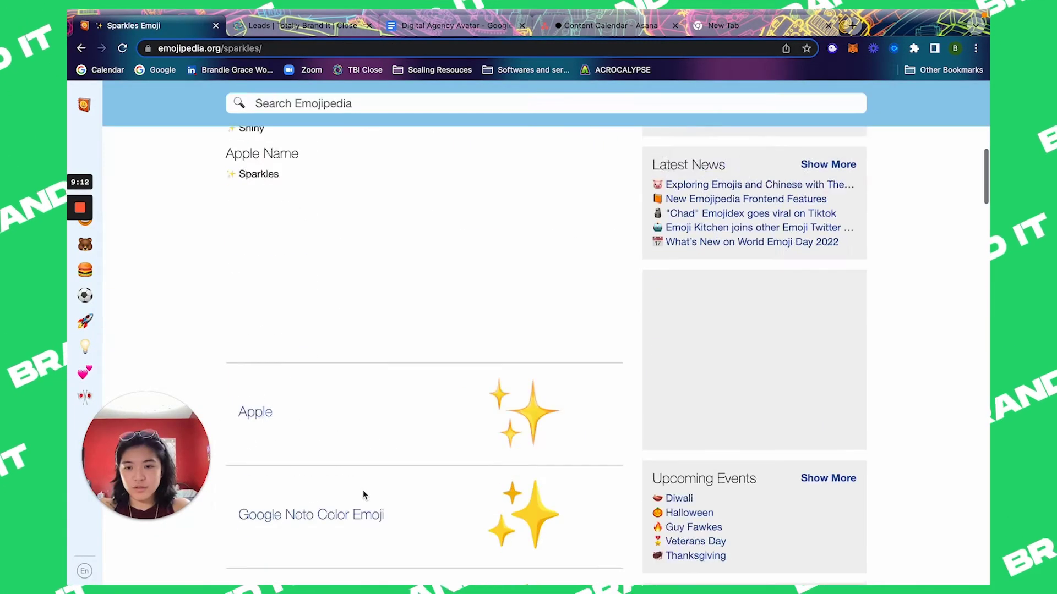
{"action": "scroll", "coordinate": [363, 494], "scroll_direction": "up", "scroll_amount": 4}
{"action": "left_click", "coordinate": [410, 257]}
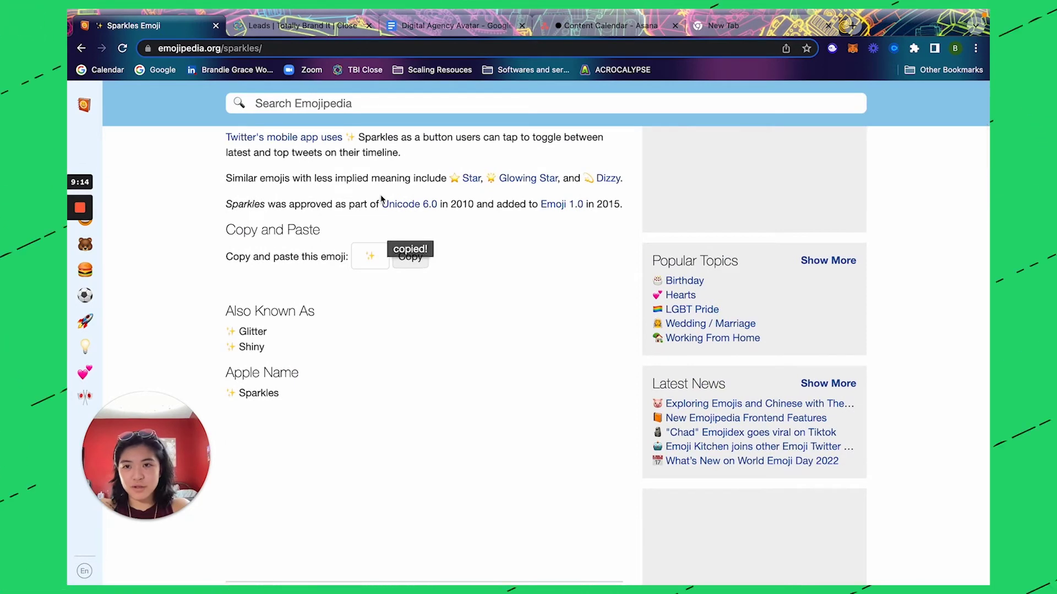
{"action": "left_click", "coordinate": [691, 336]}
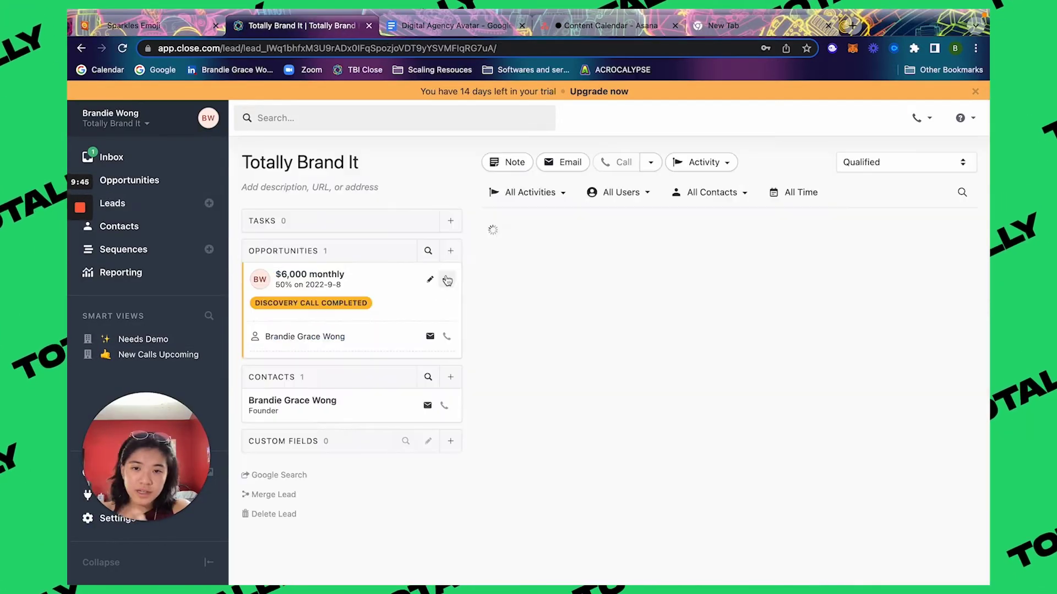
Step: Set the $6,000 monthly opportunity's status to Demo Booked
{"action": "left_click", "coordinate": [431, 280]}
{"action": "left_click", "coordinate": [376, 303]}
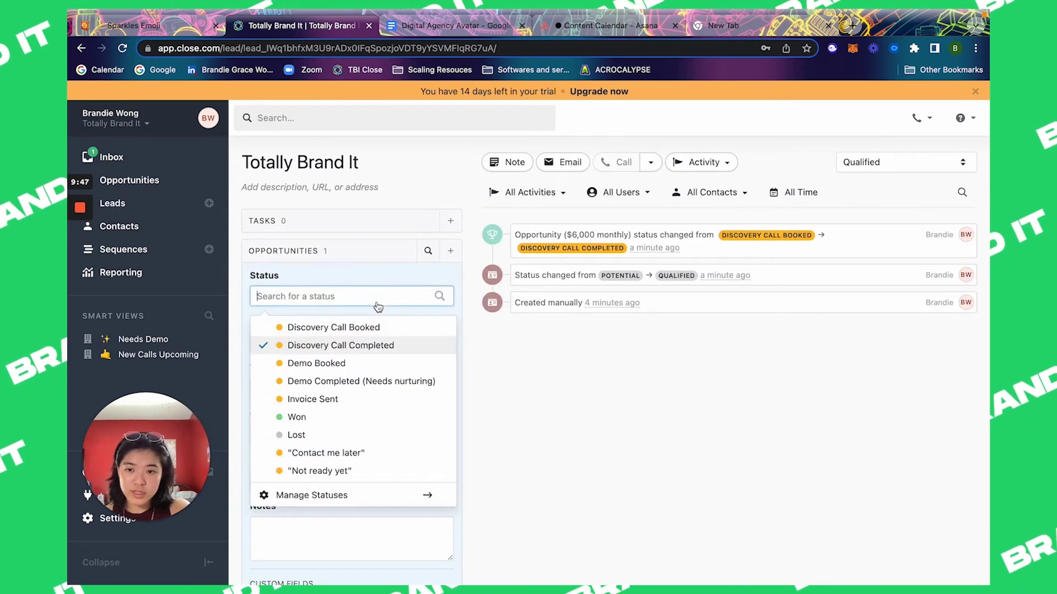
{"action": "left_click", "coordinate": [364, 366]}
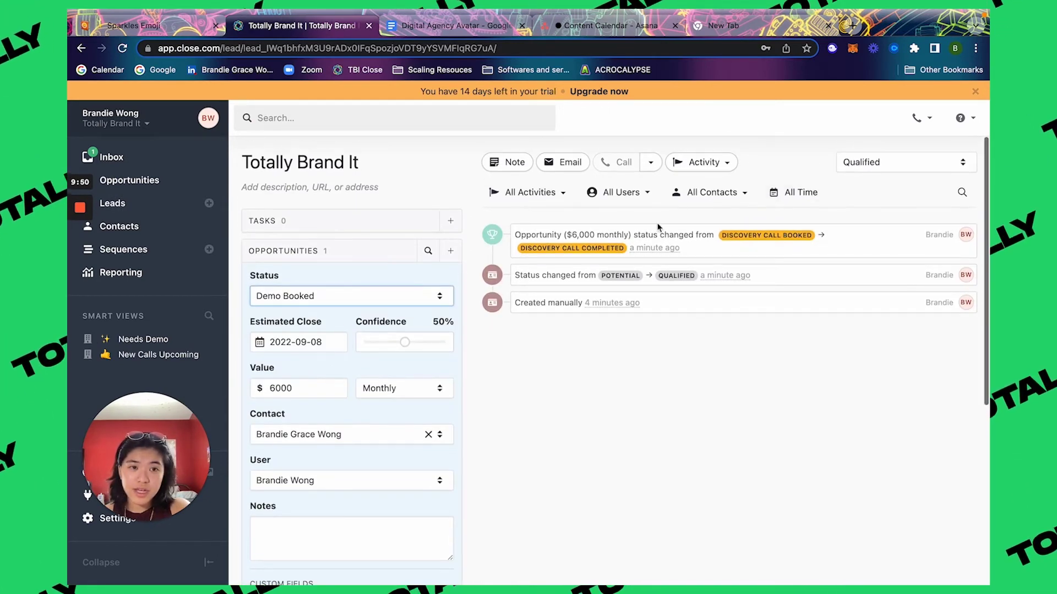
Step: Change the Totally Brand It lead status to Interested
{"action": "left_click", "coordinate": [891, 167]}
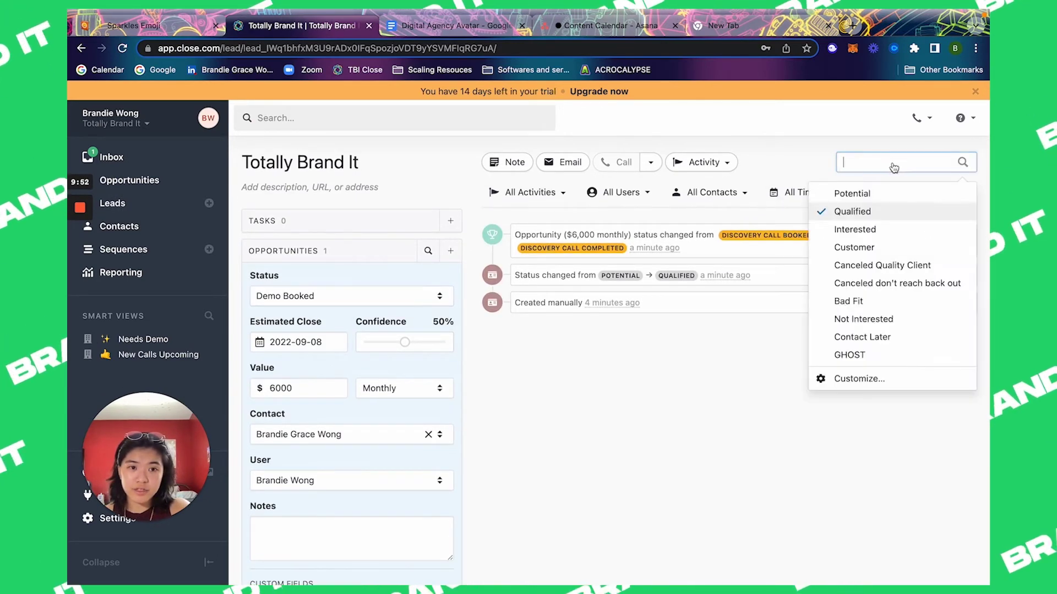
{"action": "left_click", "coordinate": [885, 234]}
{"action": "left_click", "coordinate": [881, 165]}
{"action": "left_click", "coordinate": [868, 214]}
{"action": "left_click", "coordinate": [890, 165]}
{"action": "left_click", "coordinate": [881, 232]}
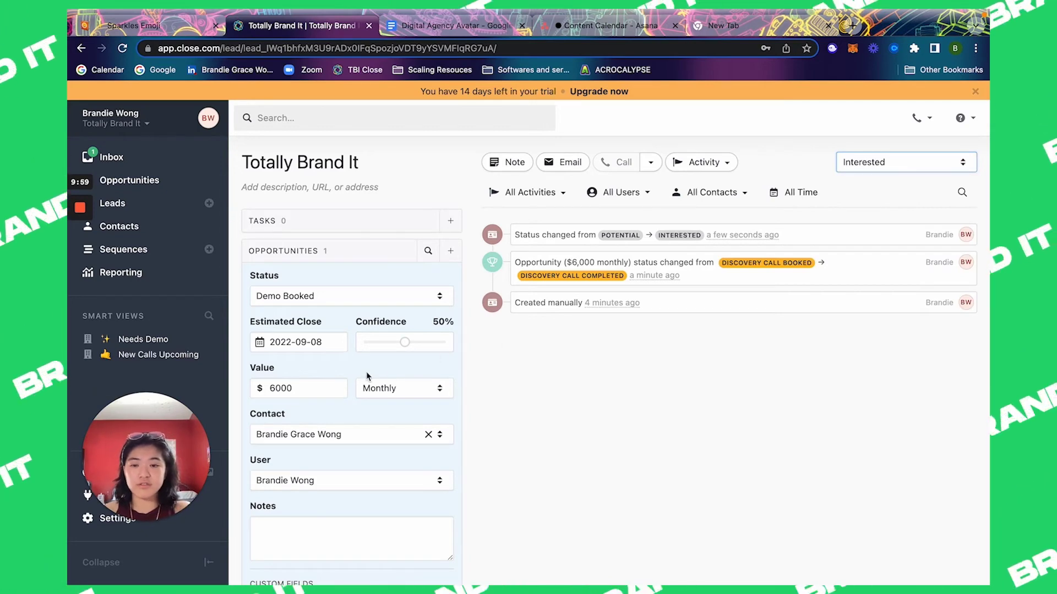
Step: Set the opportunity's estimated close date to 2022-09-12 and save it
{"action": "scroll", "coordinate": [366, 374], "scroll_direction": "down", "scroll_amount": 1}
{"action": "left_click", "coordinate": [299, 313]}
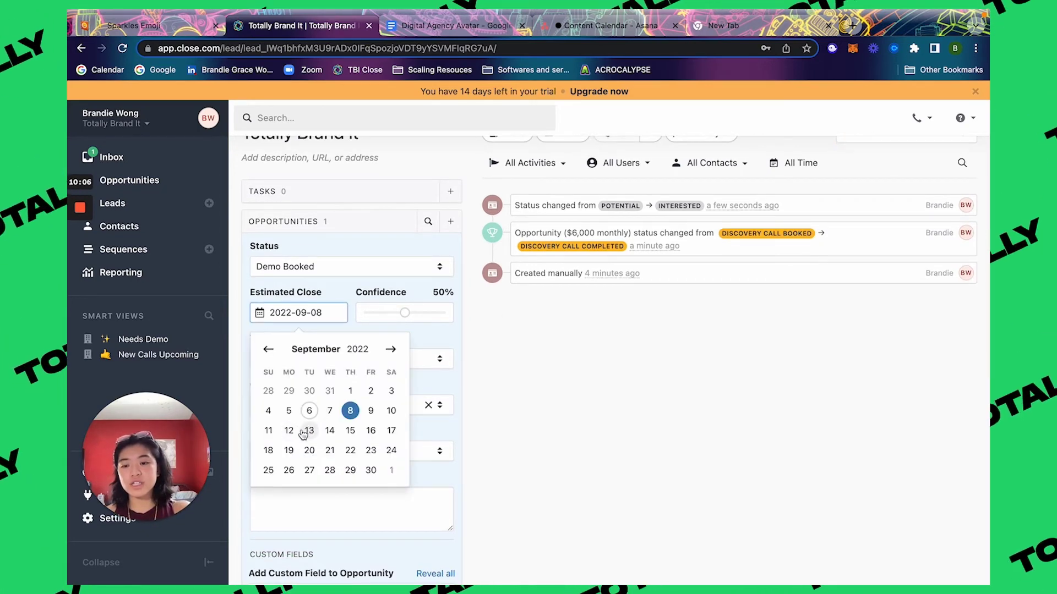
{"action": "left_click", "coordinate": [289, 431]}
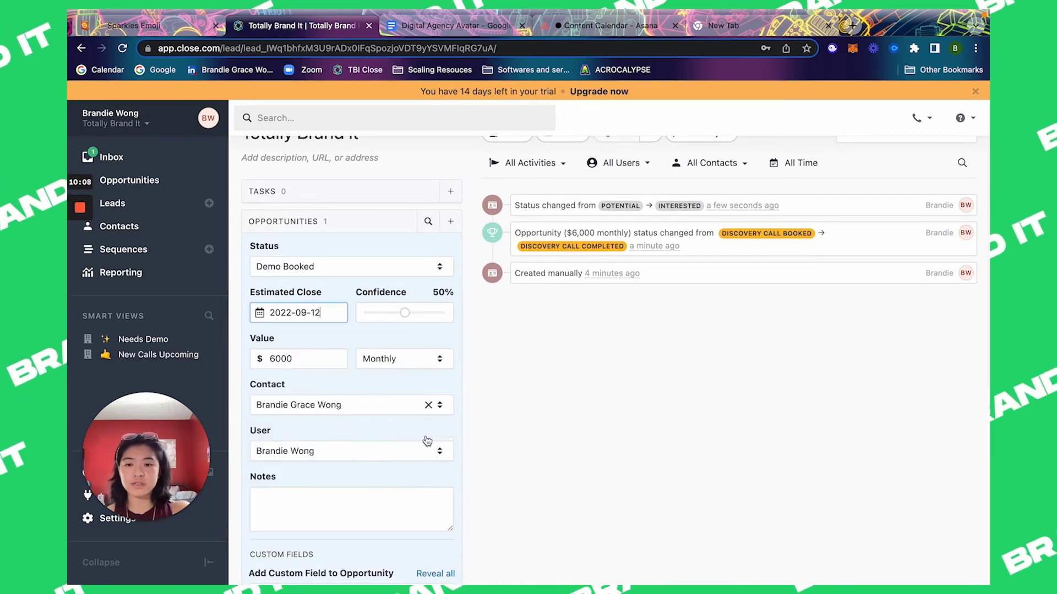
{"action": "scroll", "coordinate": [427, 441], "scroll_direction": "down", "scroll_amount": 2}
{"action": "left_click", "coordinate": [435, 528]}
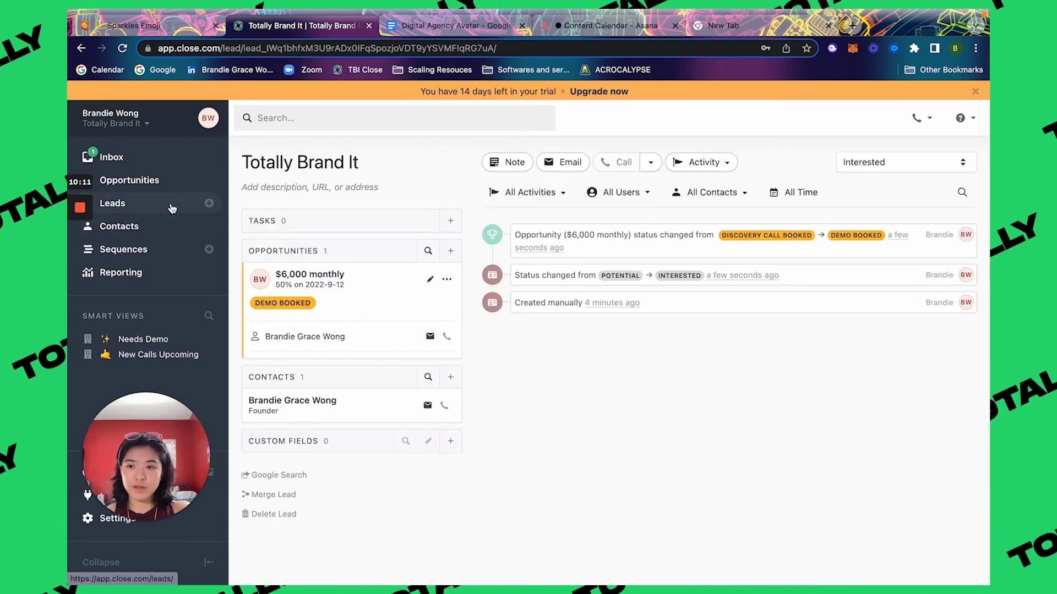
{"action": "left_click", "coordinate": [207, 203]}
Step: Filter the leads list to opportunities whose current status is Demo Booked
{"action": "left_click", "coordinate": [209, 203]}
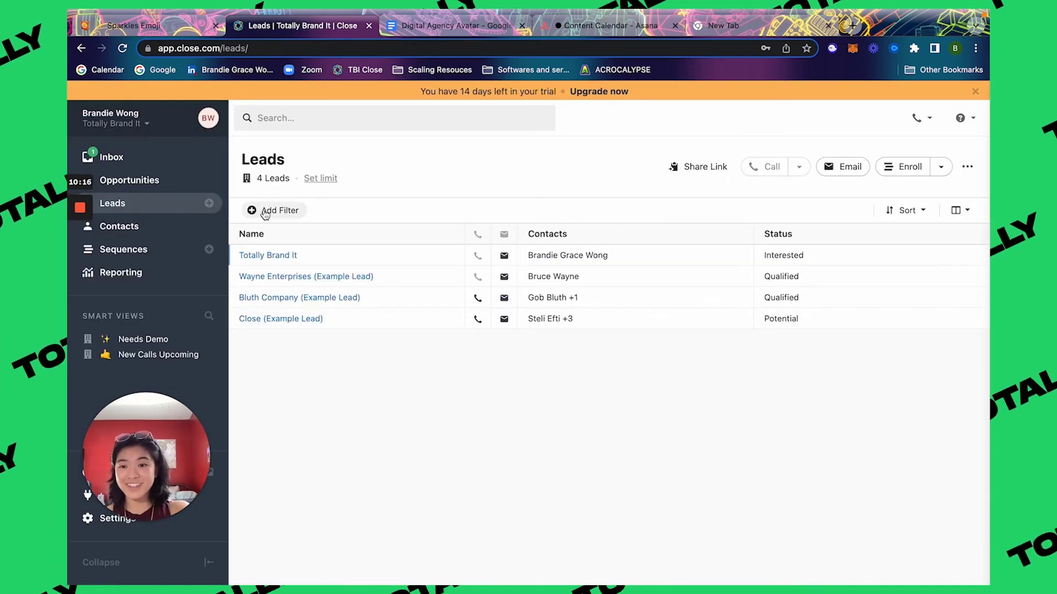
{"action": "left_click", "coordinate": [263, 211]}
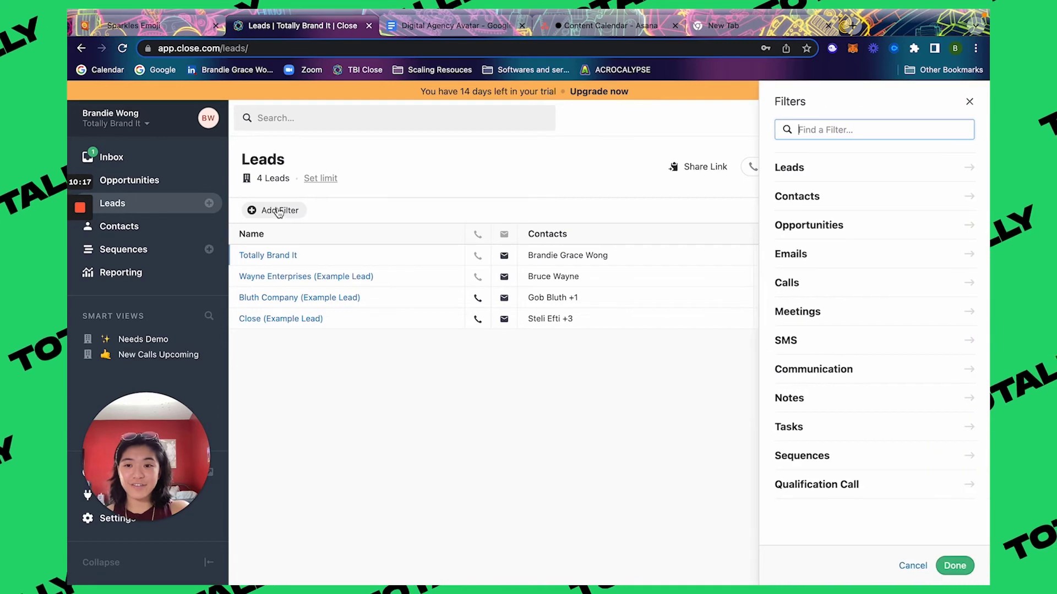
{"action": "left_click", "coordinate": [808, 224]}
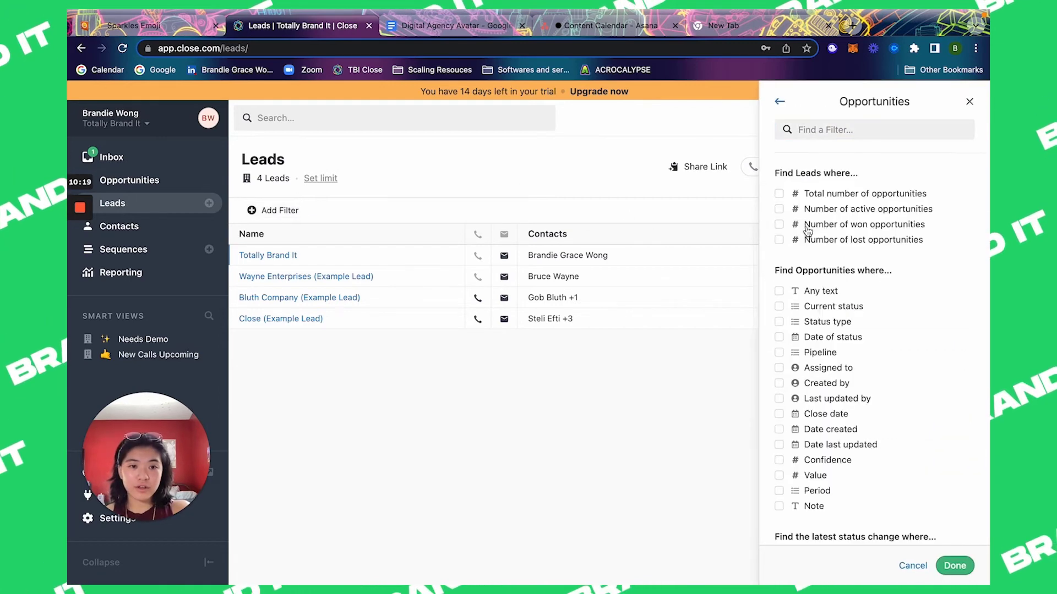
{"action": "left_click", "coordinate": [809, 307]}
{"action": "left_click", "coordinate": [806, 352]}
{"action": "left_click", "coordinate": [808, 413]}
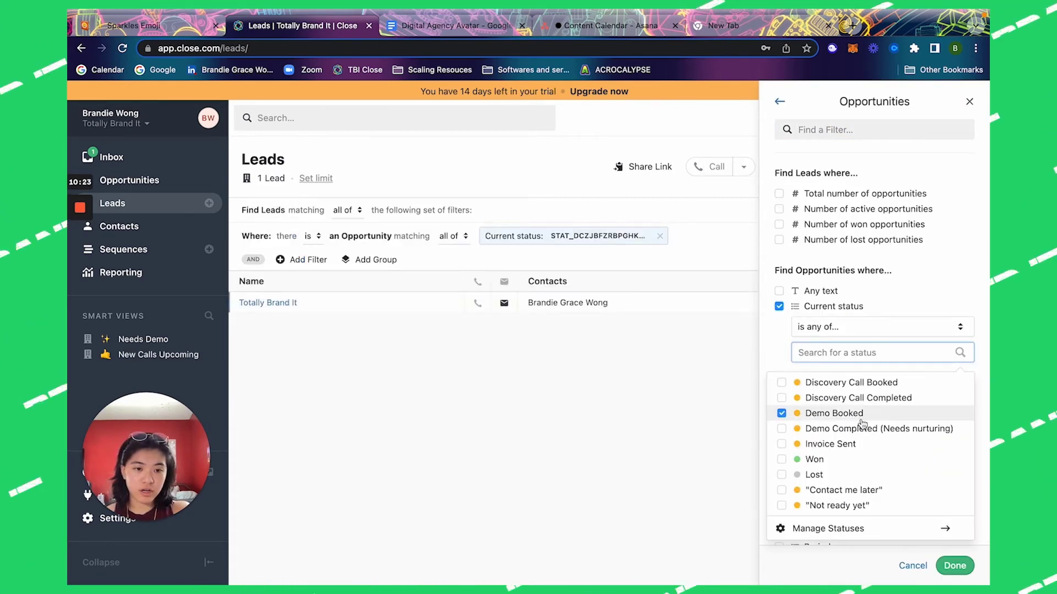
{"action": "left_click", "coordinate": [955, 566]}
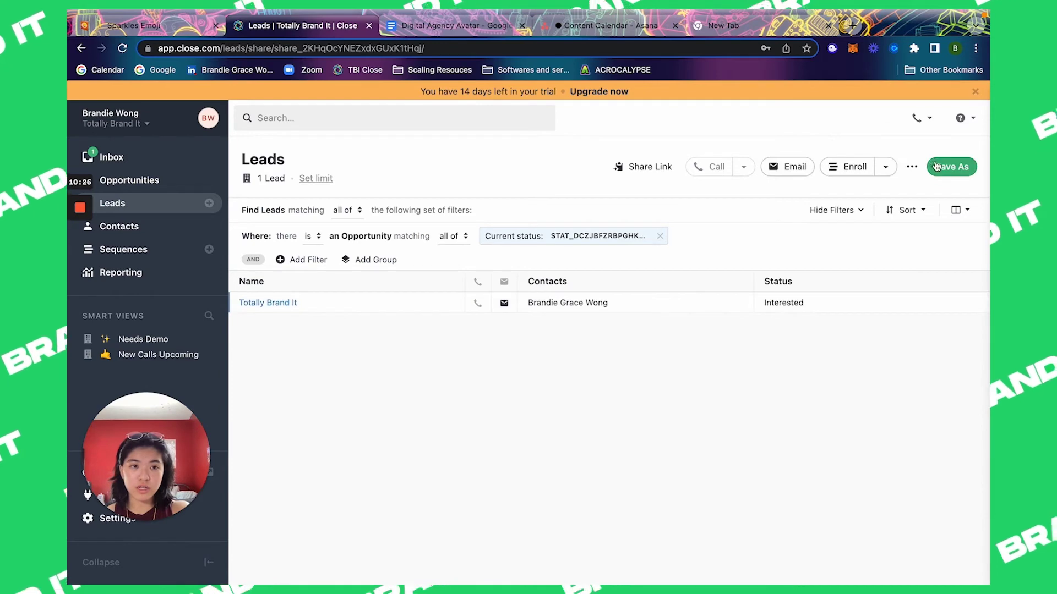
Step: Save the filtered list as a smart view named 'Demos Upcoming', copied from the planning document
{"action": "left_click", "coordinate": [936, 166]}
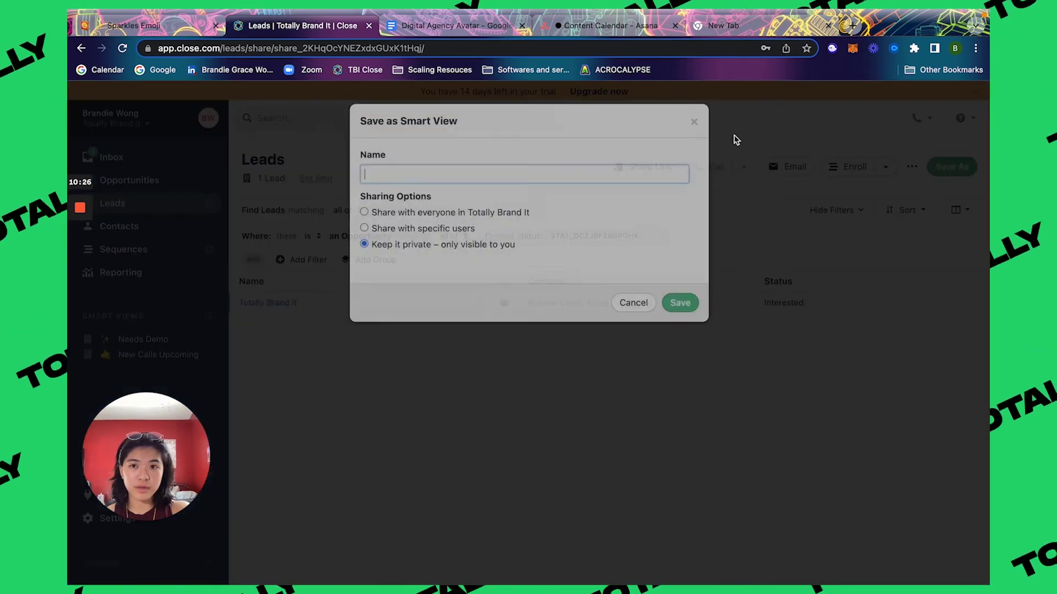
{"action": "key", "text": "ctrl+Tab"}
{"action": "left_click_drag", "start_coordinate": [355, 391], "coordinate": [243, 395]}
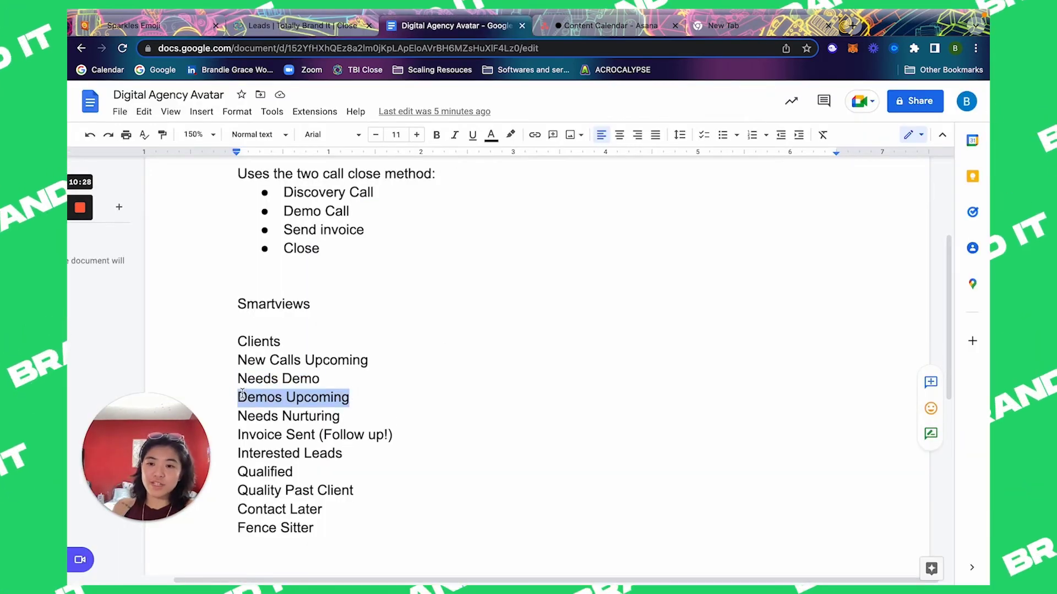
{"action": "key", "text": "ctrl+c"}
{"action": "key", "text": "ctrl+shift+Tab"}
{"action": "key", "text": "ctrl+v"}
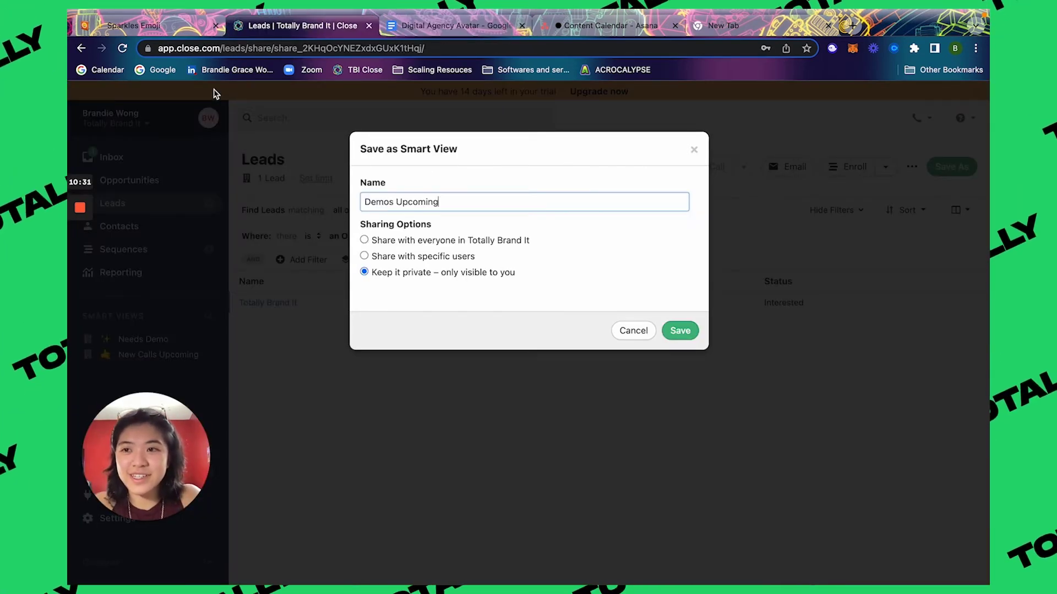
{"action": "left_click", "coordinate": [128, 30]}
{"action": "left_click", "coordinate": [423, 136]}
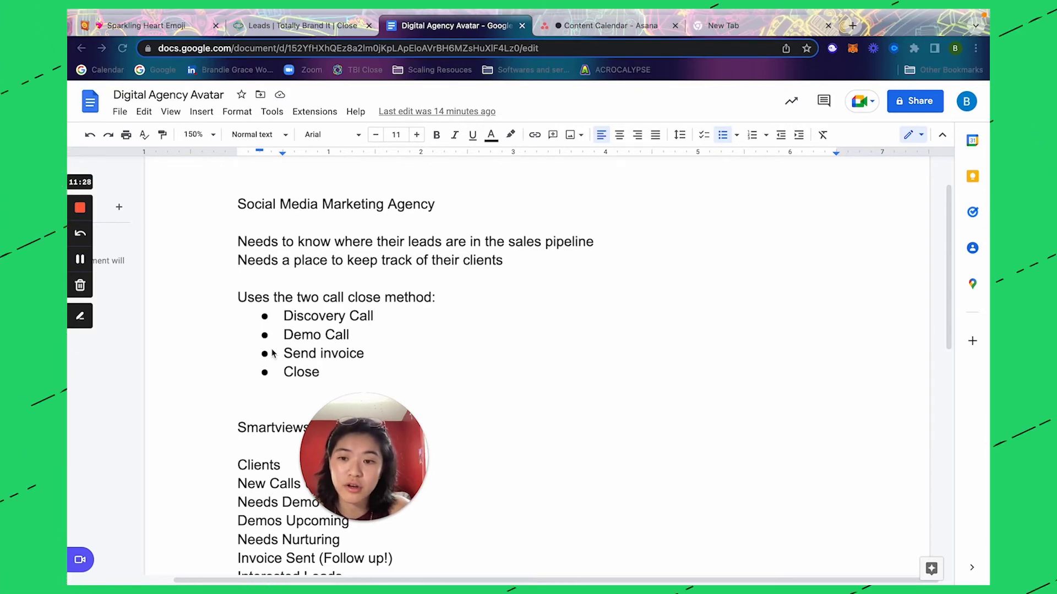
{"action": "left_click", "coordinate": [363, 357]}
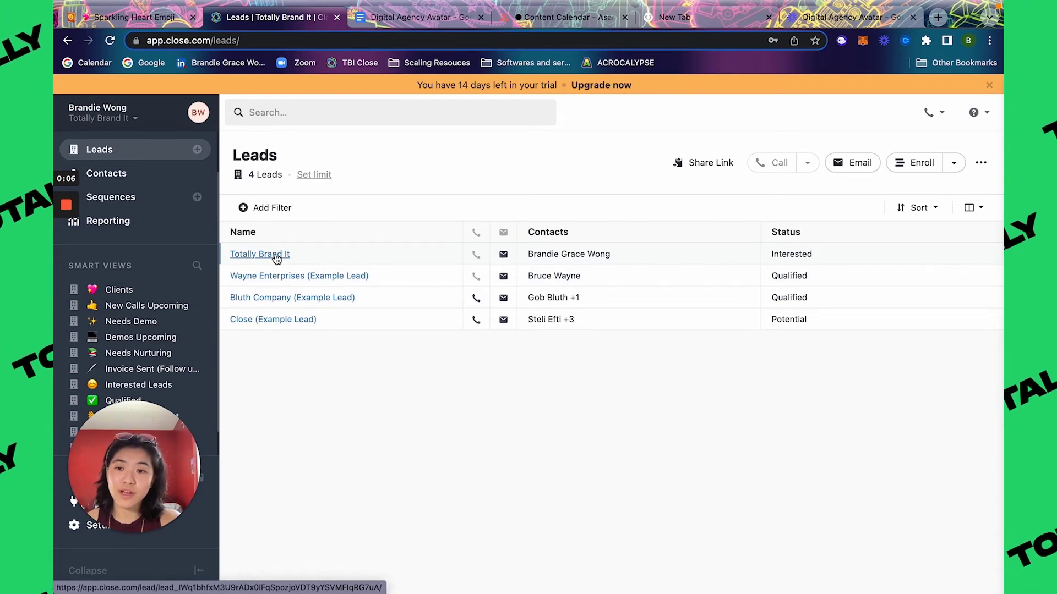
Step: Set Totally Brand It to Customer and confirm it appears in the Clients view
{"action": "left_click", "coordinate": [276, 256]}
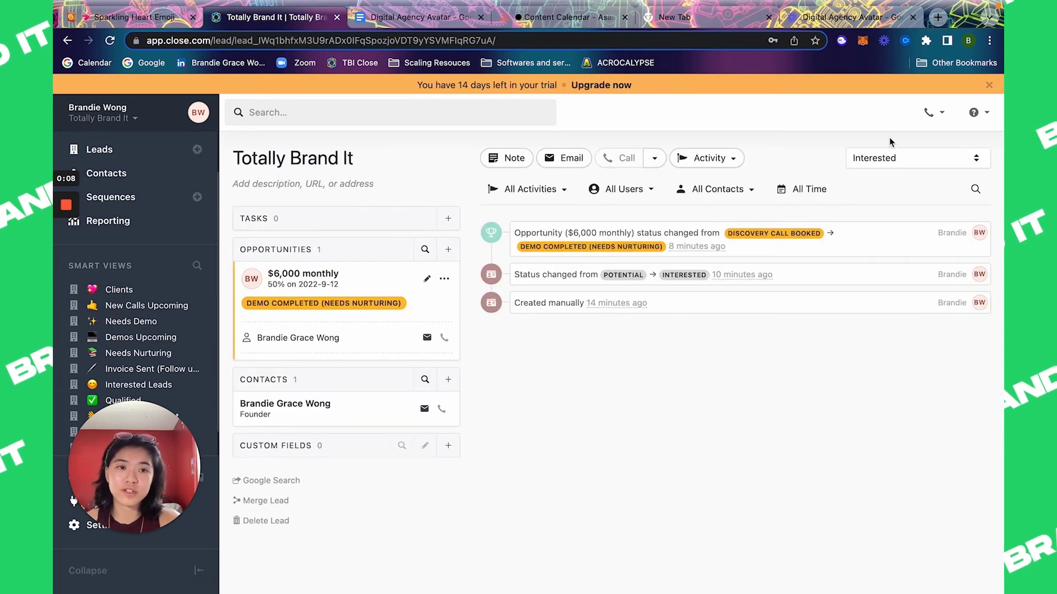
{"action": "left_click", "coordinate": [883, 160]}
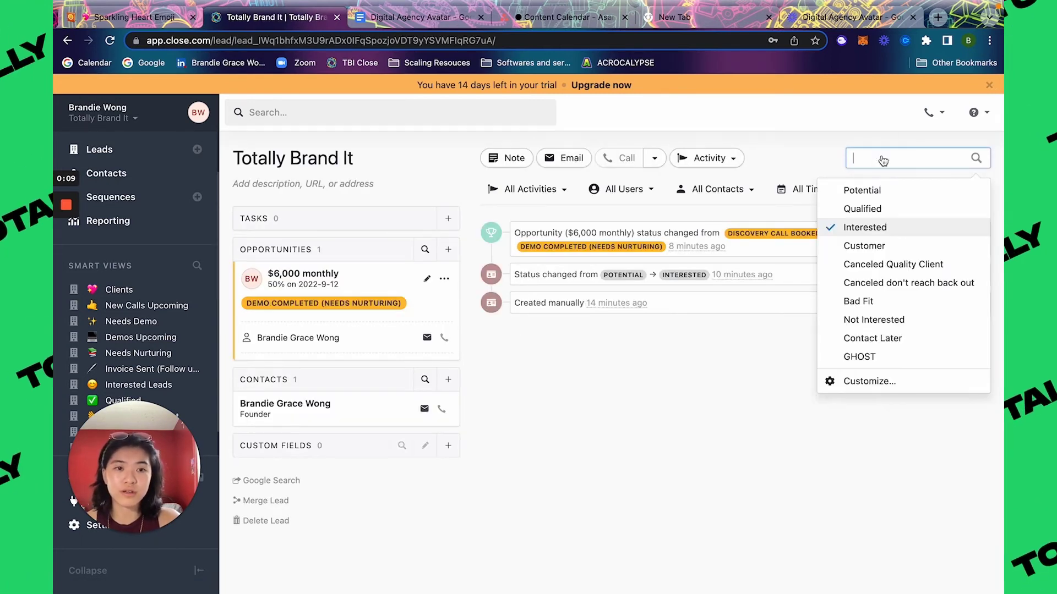
{"action": "left_click", "coordinate": [865, 246]}
{"action": "left_click", "coordinate": [444, 278]}
{"action": "left_click", "coordinate": [428, 279]}
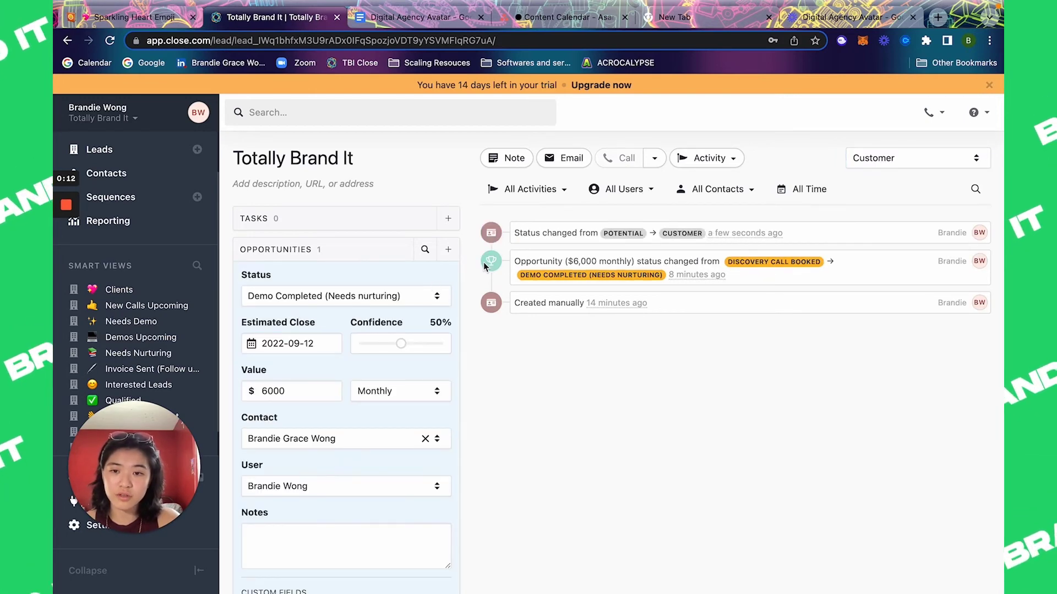
{"action": "scroll", "coordinate": [517, 385], "scroll_direction": "down", "scroll_amount": 4}
{"action": "left_click", "coordinate": [431, 507]}
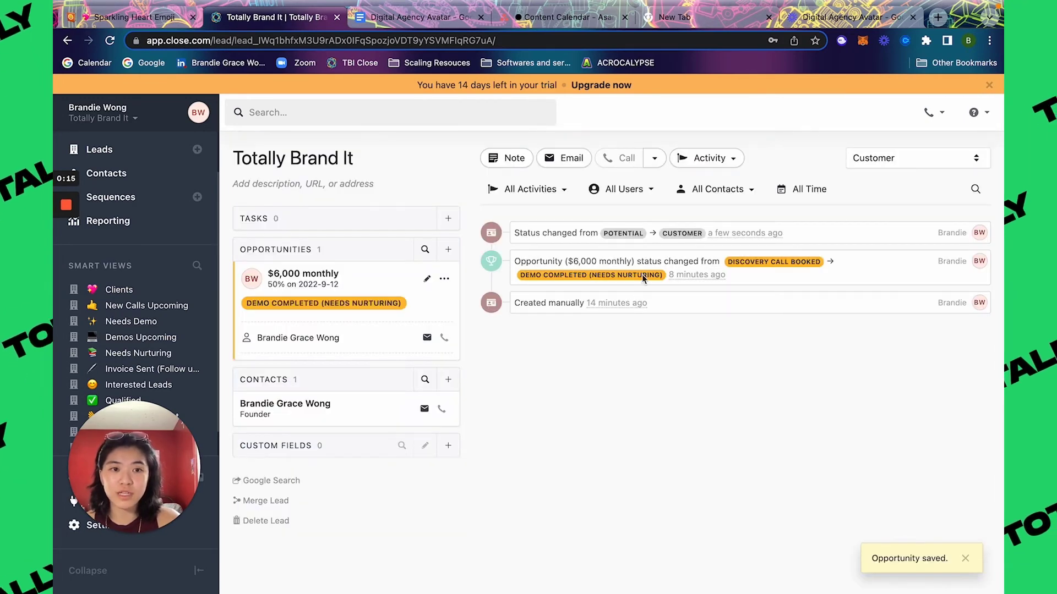
{"action": "left_click", "coordinate": [112, 290]}
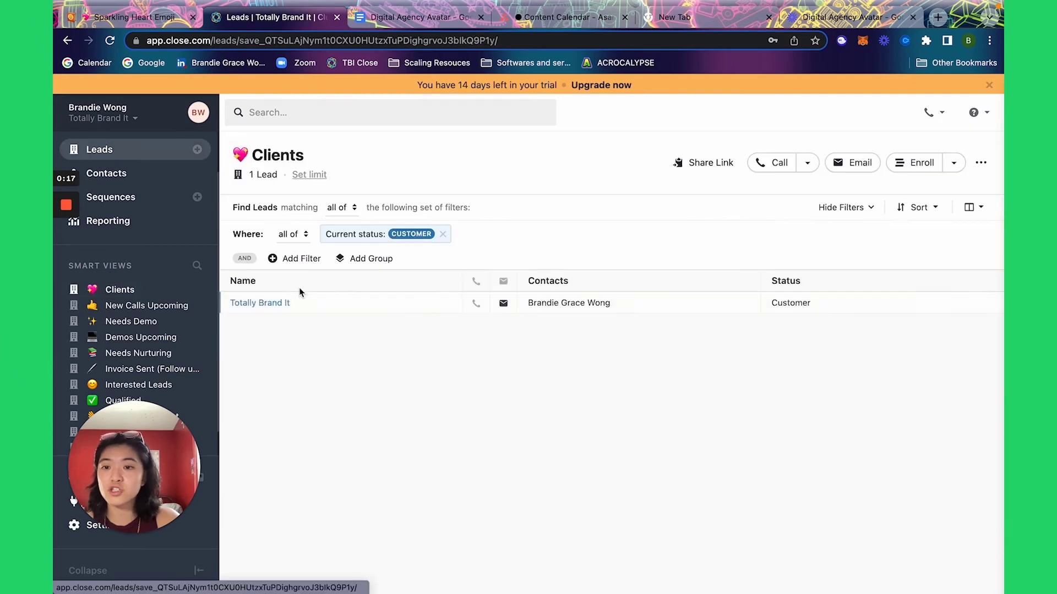
Step: Reset the lead to Potential with a Discovery Call Booked opportunity and check New Calls Upcoming
{"action": "left_click", "coordinate": [284, 303]}
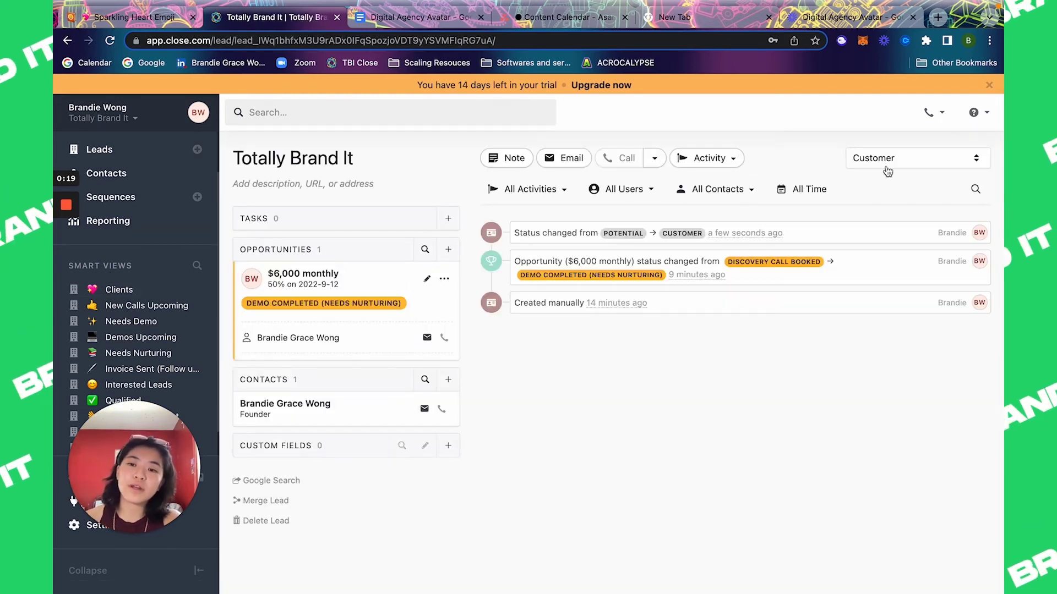
{"action": "left_click", "coordinate": [909, 159]}
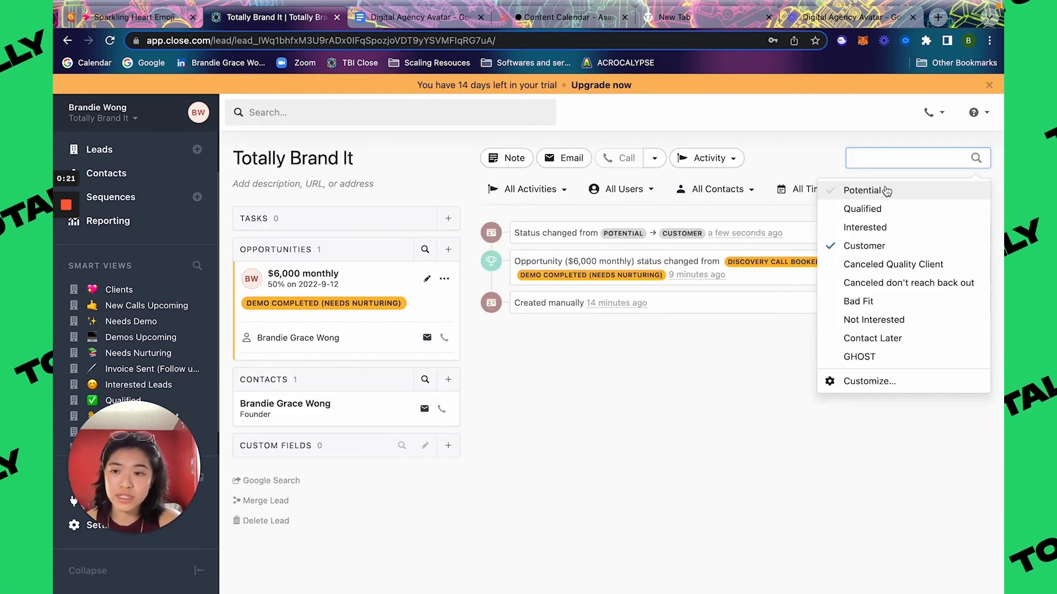
{"action": "left_click", "coordinate": [886, 190]}
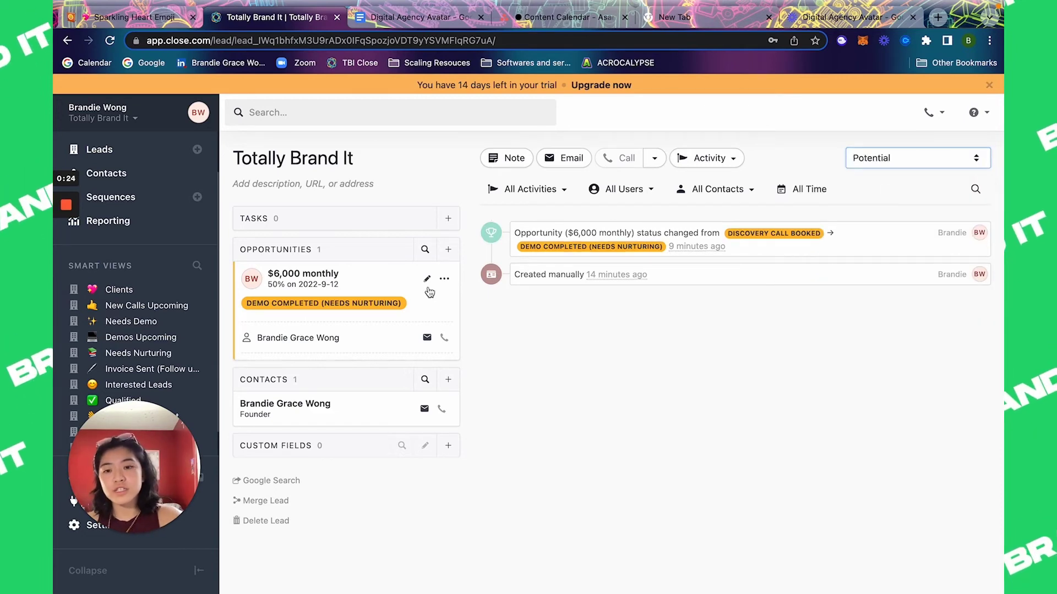
{"action": "left_click", "coordinate": [427, 278]}
{"action": "left_click", "coordinate": [370, 296]}
{"action": "left_click", "coordinate": [349, 327]}
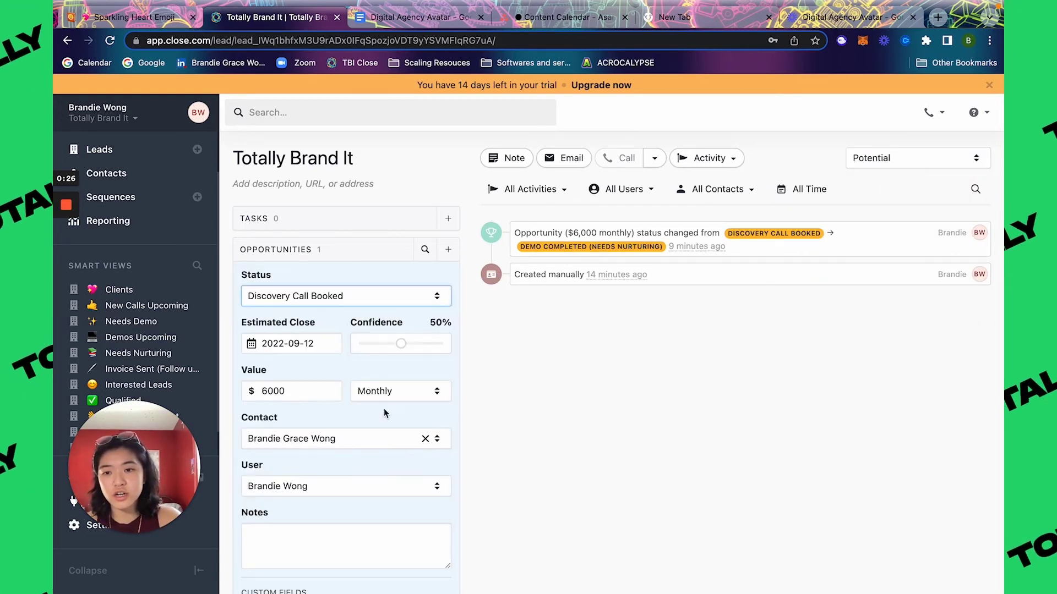
{"action": "scroll", "coordinate": [384, 408], "scroll_direction": "down", "scroll_amount": 4}
{"action": "left_click", "coordinate": [437, 506]}
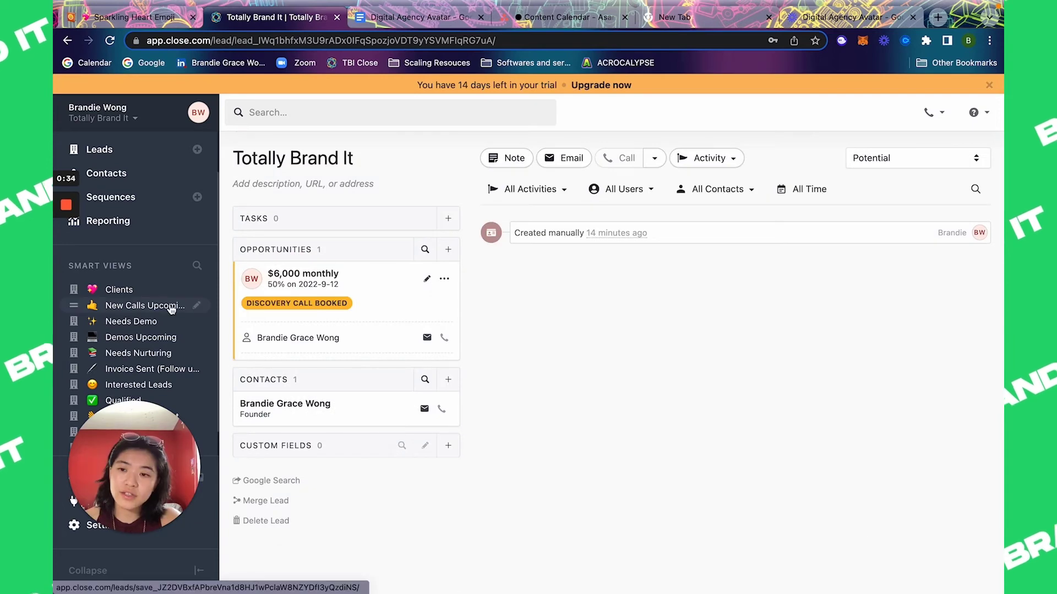
{"action": "left_click", "coordinate": [174, 310]}
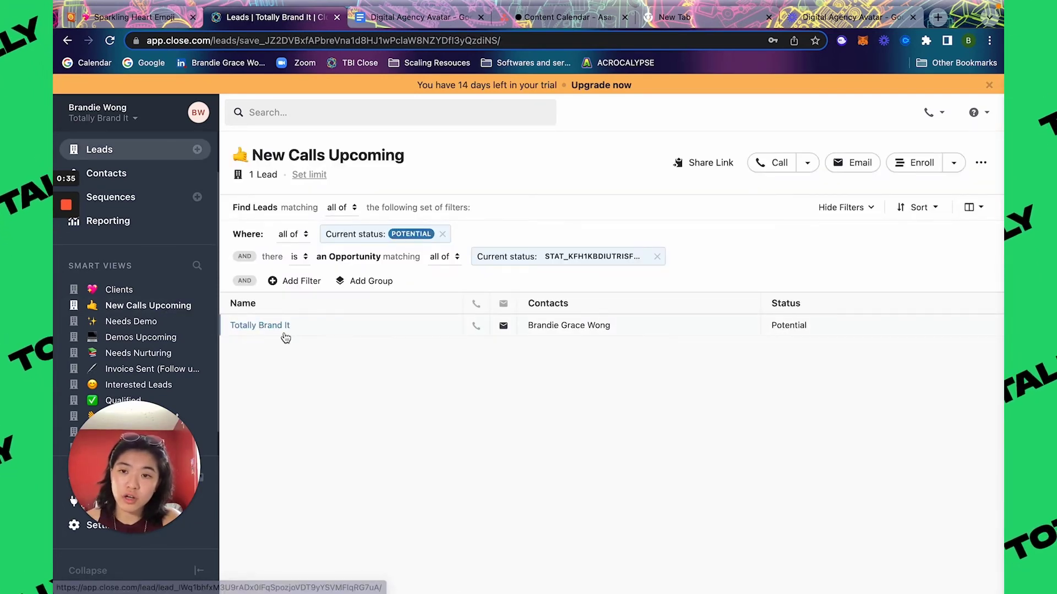
Step: Set the lead to Interested and its opportunity to Discovery Call Completed
{"action": "left_click", "coordinate": [281, 325]}
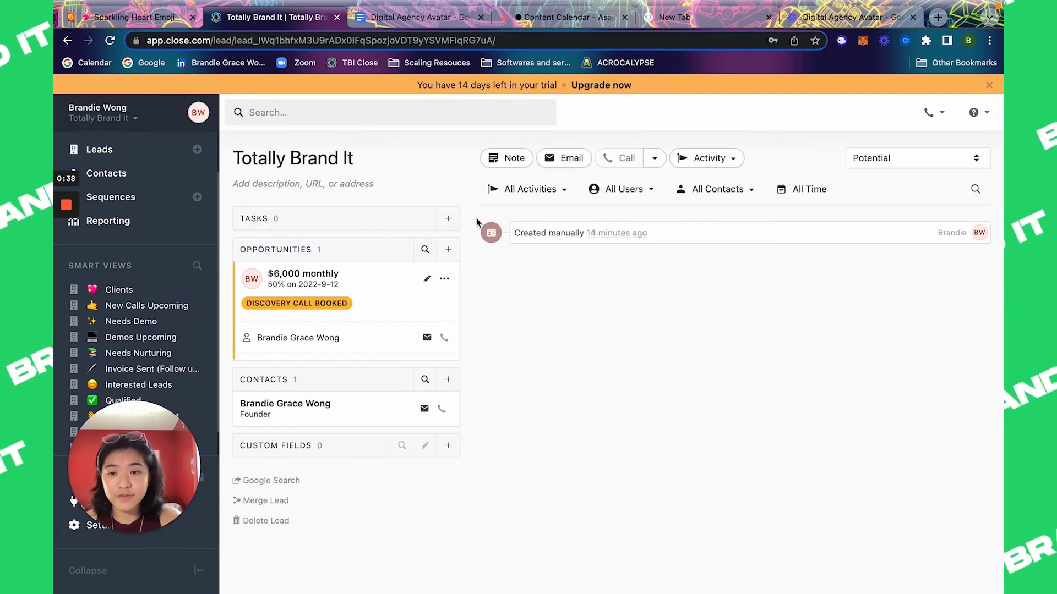
{"action": "left_click", "coordinate": [891, 163]}
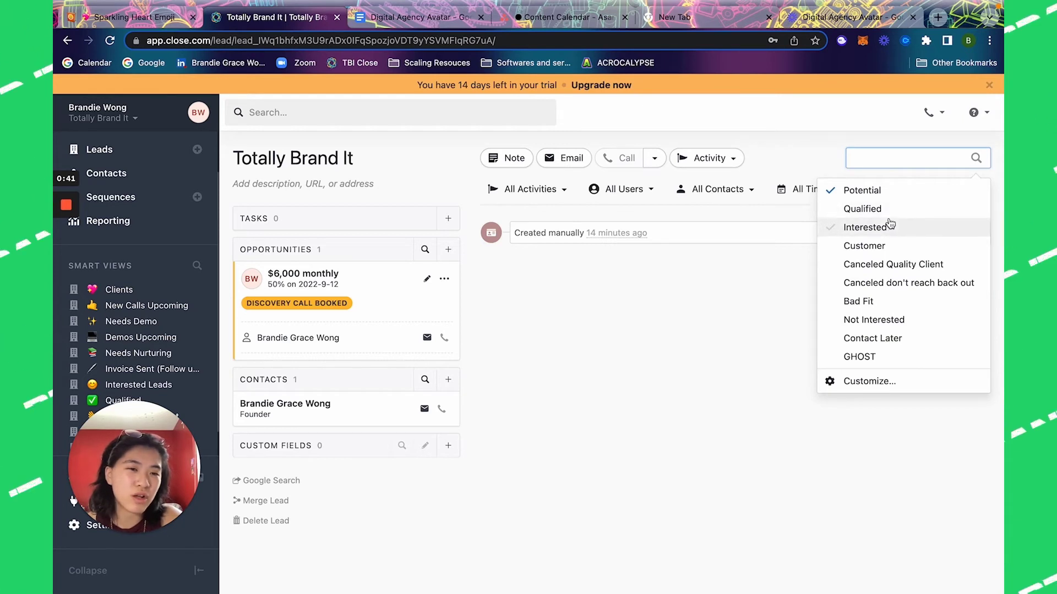
{"action": "left_click", "coordinate": [886, 226]}
{"action": "left_click", "coordinate": [426, 279]}
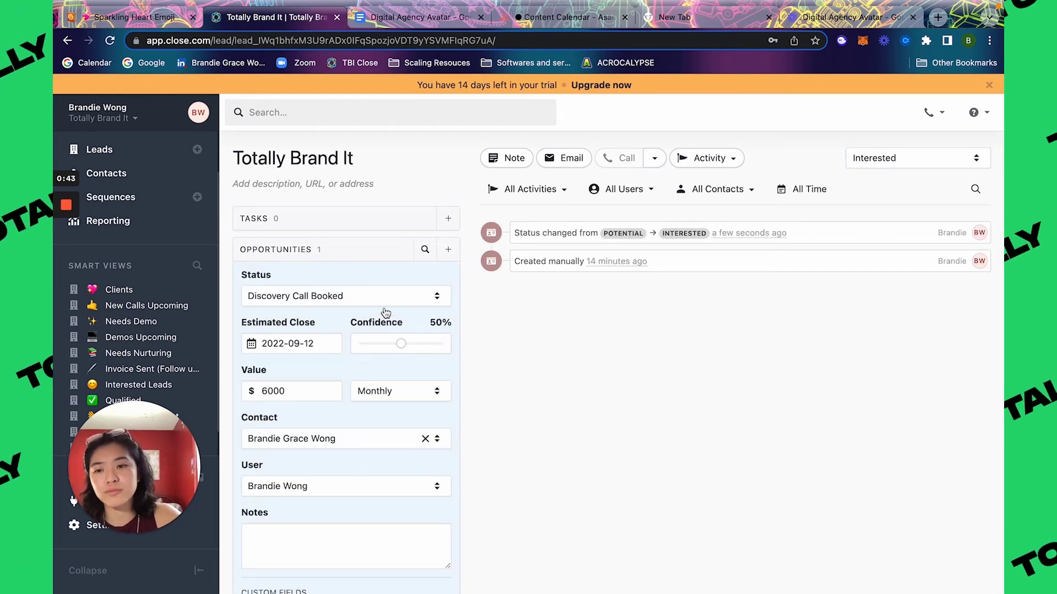
{"action": "left_click", "coordinate": [375, 304]}
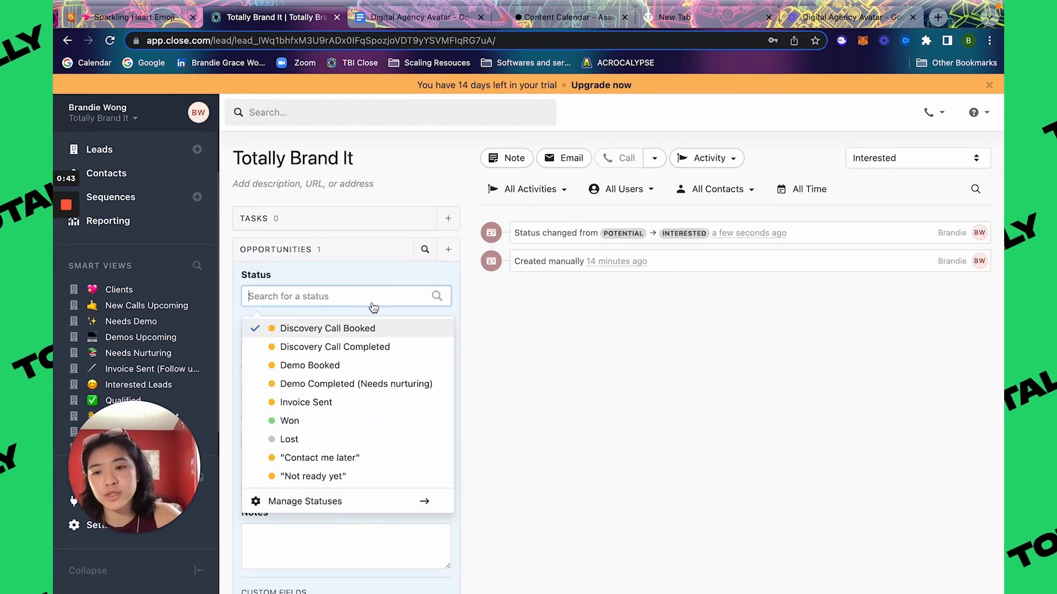
{"action": "left_click", "coordinate": [342, 347]}
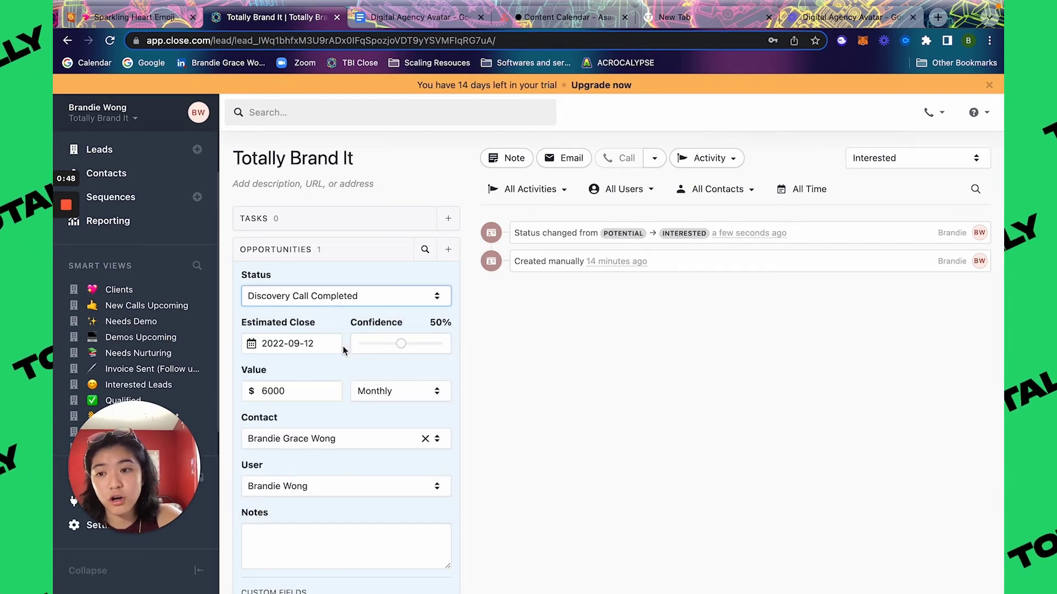
{"action": "scroll", "coordinate": [343, 347], "scroll_direction": "down", "scroll_amount": 5}
{"action": "left_click", "coordinate": [432, 474]}
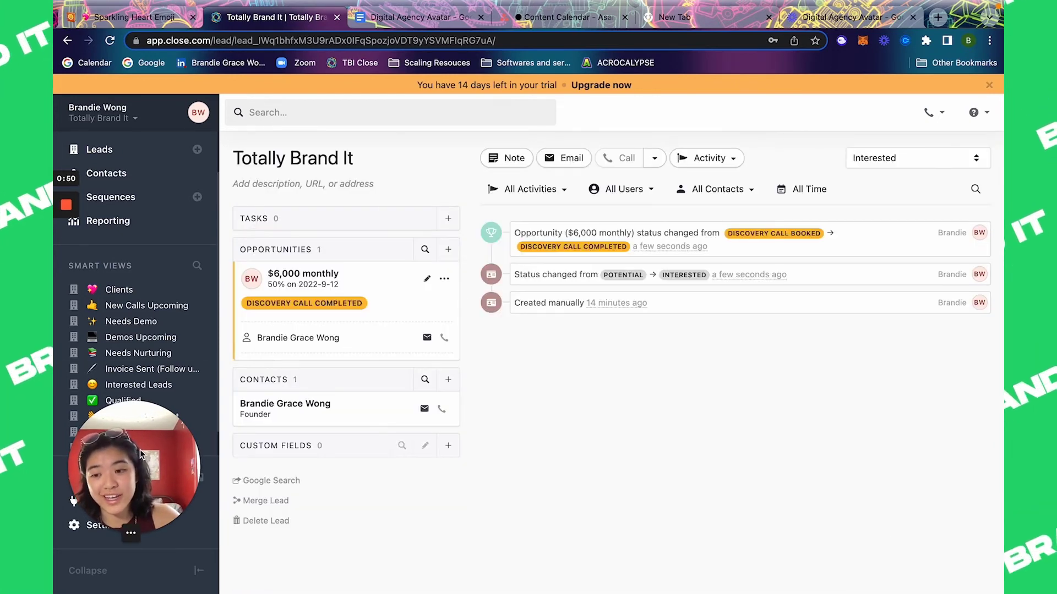
{"action": "left_click_drag", "start_coordinate": [146, 456], "coordinate": [373, 453]}
{"action": "scroll", "coordinate": [146, 380], "scroll_direction": "down", "scroll_amount": 1}
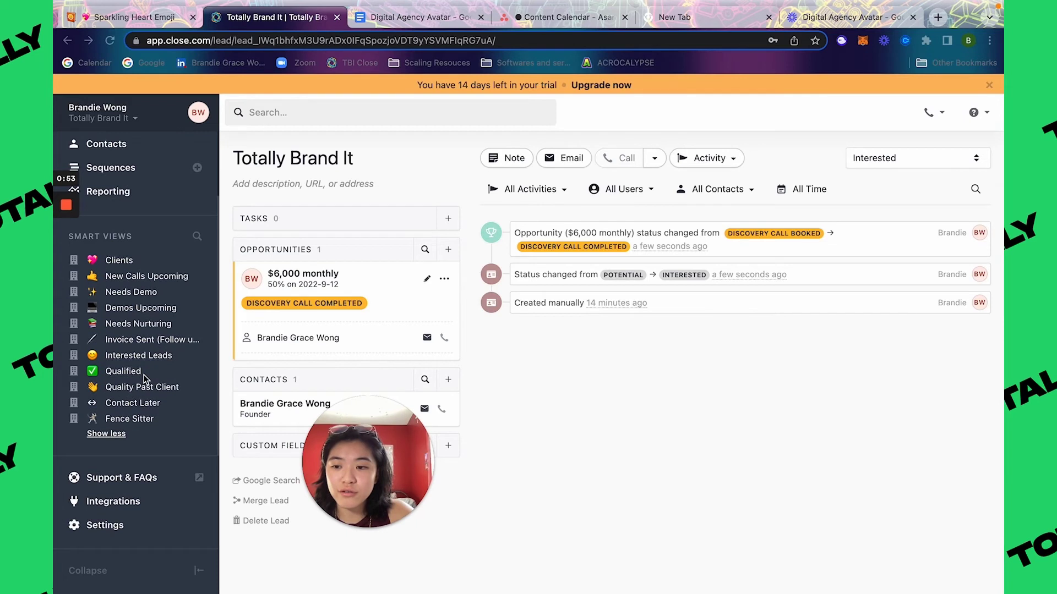
Step: Move the opportunity to Demo Booked and check it in Demos Upcoming
{"action": "left_click", "coordinate": [132, 356]}
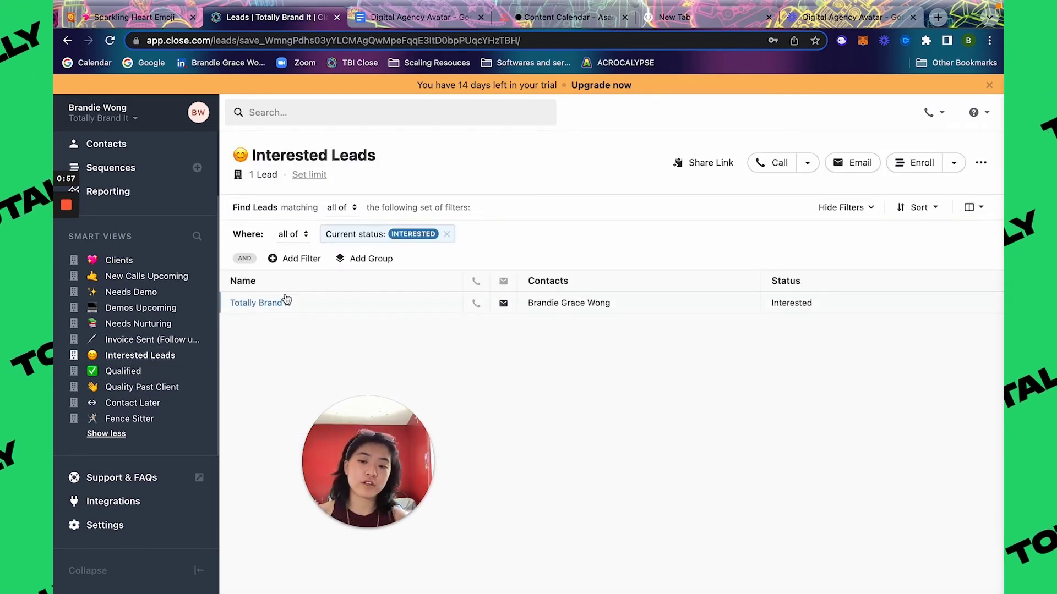
{"action": "left_click", "coordinate": [138, 297]}
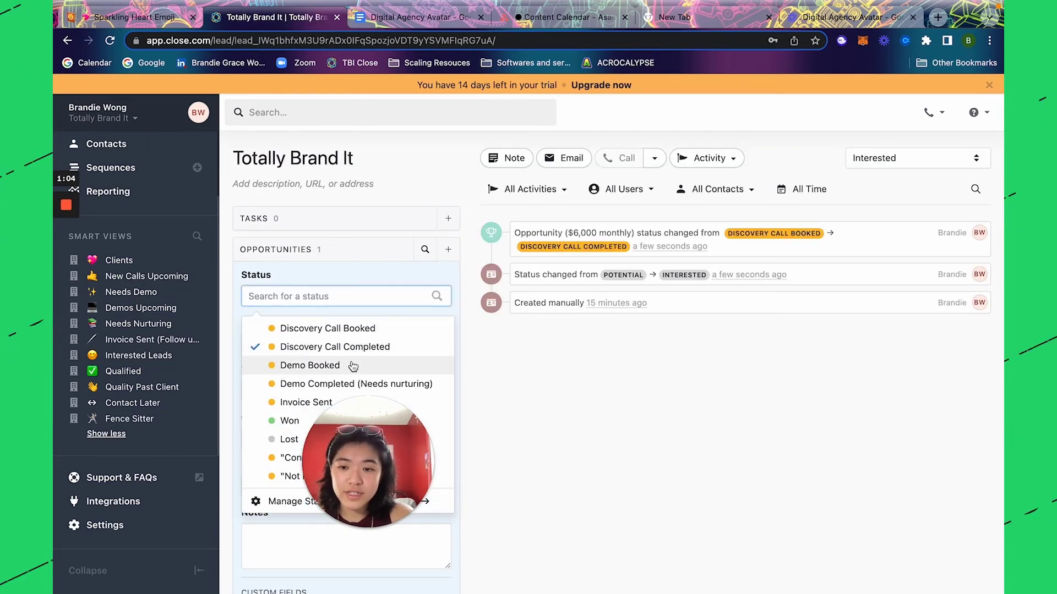
{"action": "left_click", "coordinate": [353, 366]}
{"action": "scroll", "coordinate": [354, 366], "scroll_direction": "down", "scroll_amount": 3}
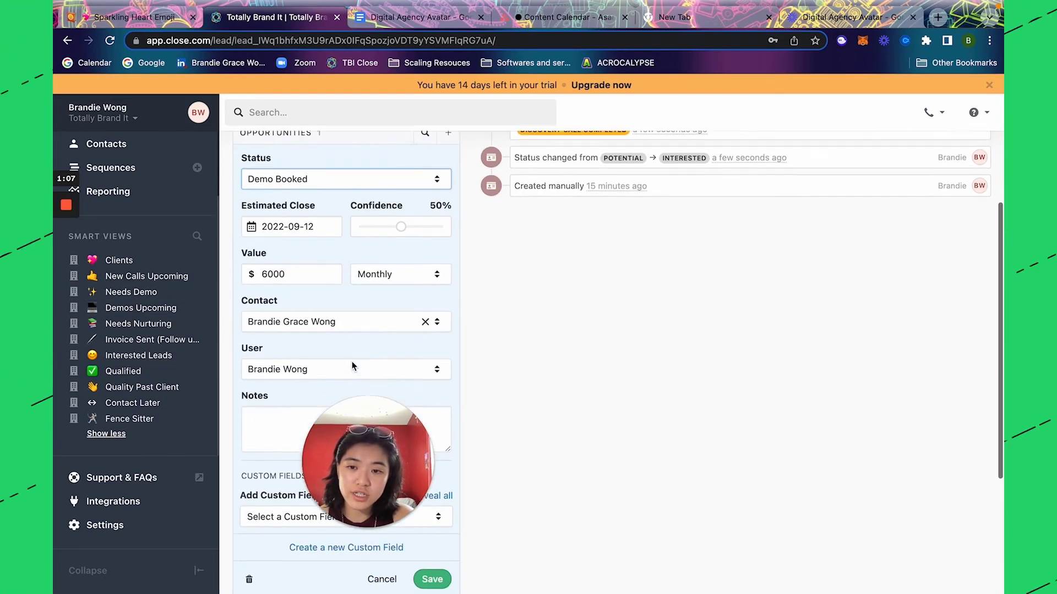
{"action": "left_click", "coordinate": [437, 572]}
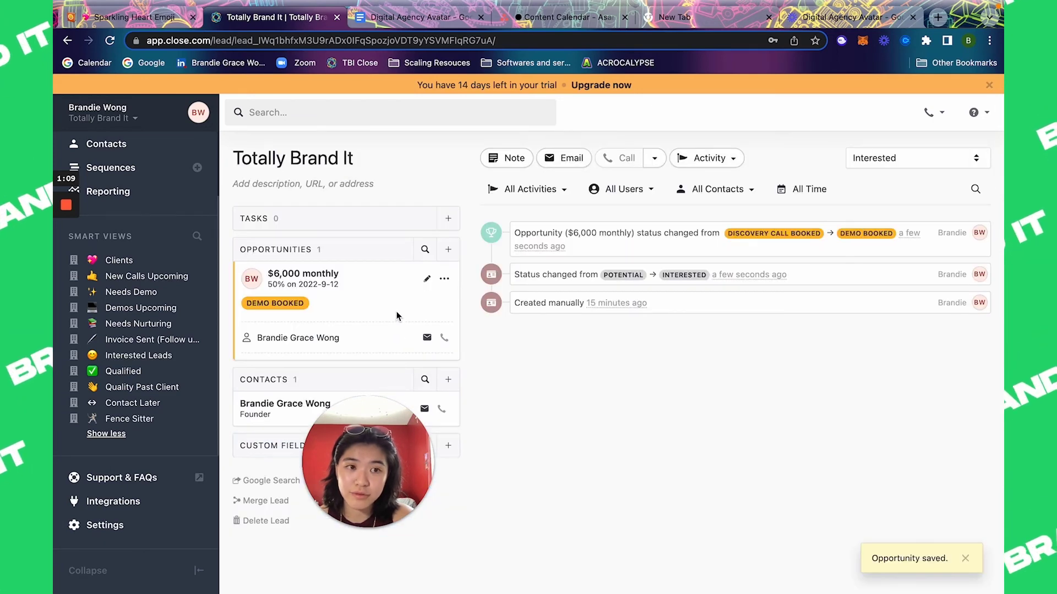
{"action": "left_click", "coordinate": [153, 314]}
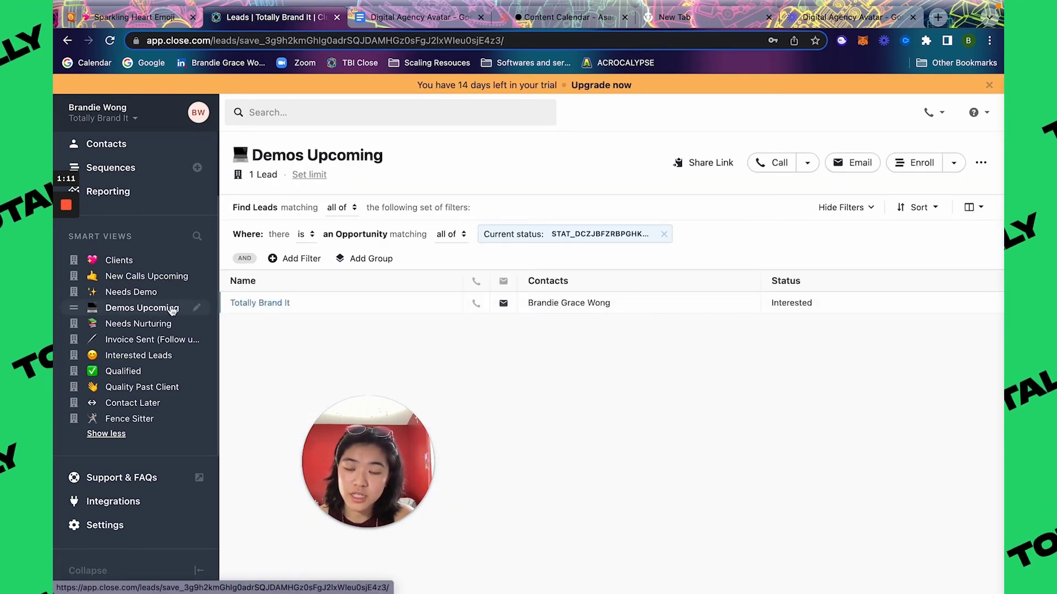
Step: Move the opportunity to Demo Completed and check it in Needs Nurturing
{"action": "left_click", "coordinate": [238, 303]}
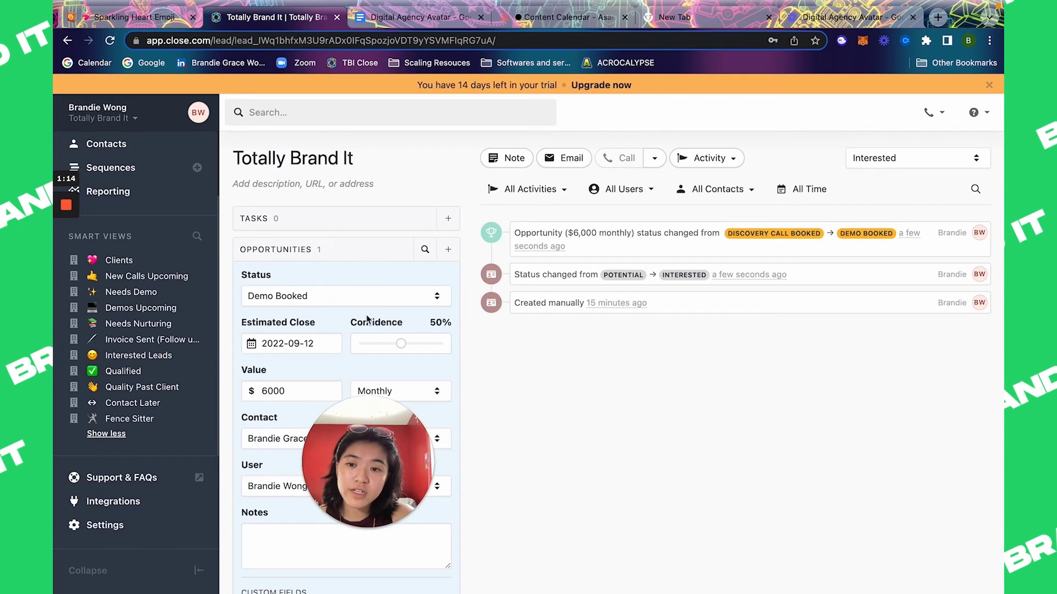
{"action": "left_click", "coordinate": [355, 300]}
{"action": "left_click", "coordinate": [341, 384]}
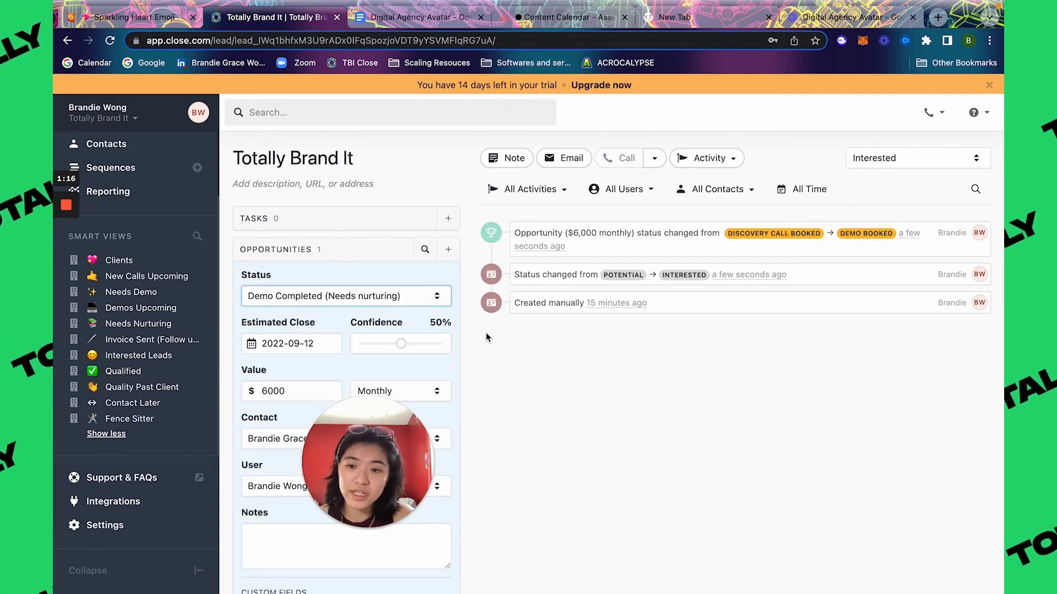
{"action": "scroll", "coordinate": [486, 352], "scroll_direction": "down", "scroll_amount": 5}
{"action": "left_click", "coordinate": [434, 534]}
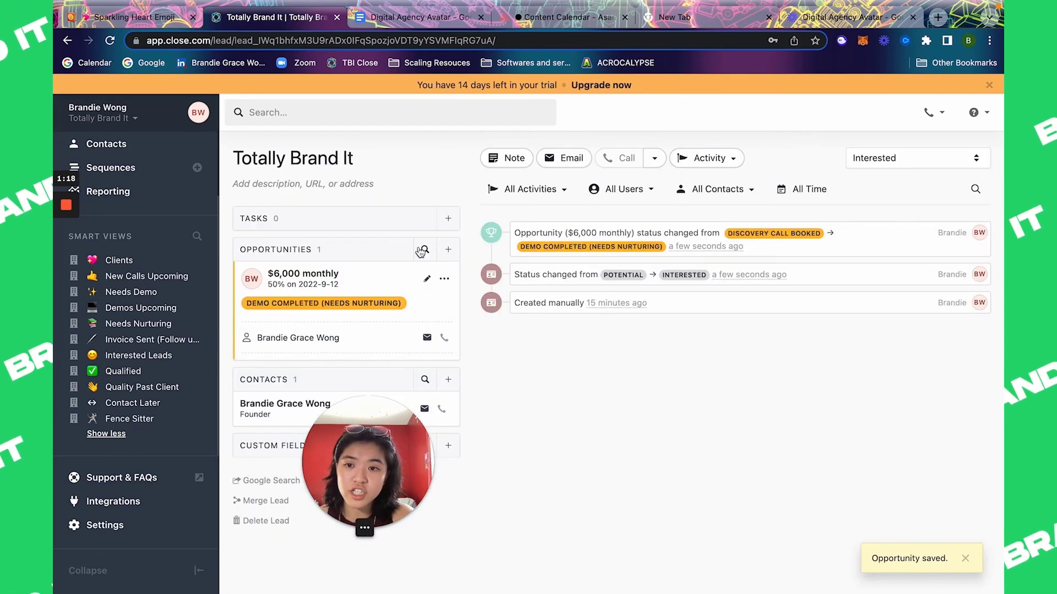
{"action": "left_click", "coordinate": [163, 326]}
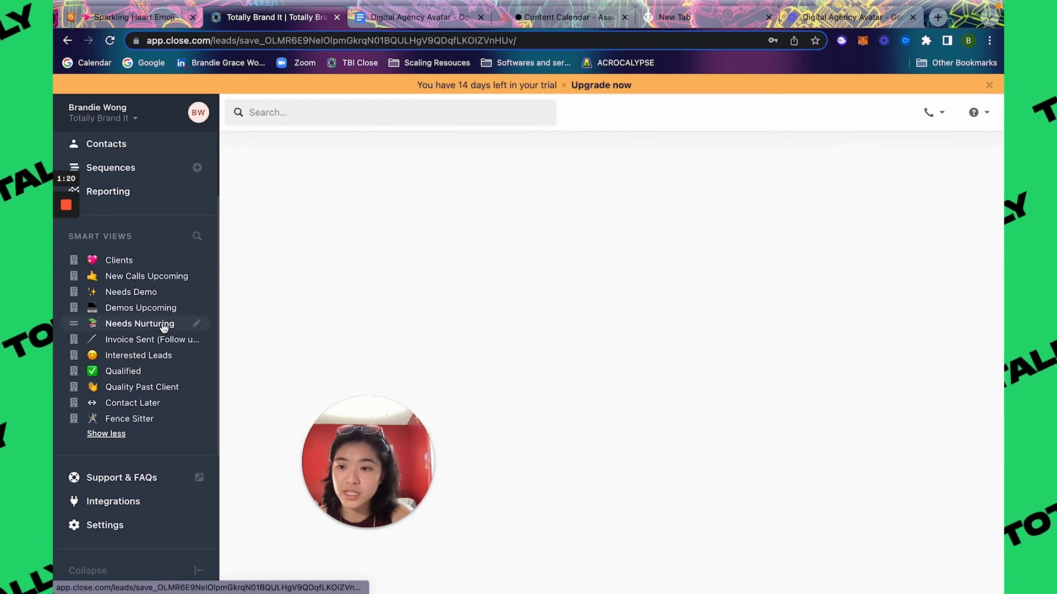
Step: Move the opportunity to Invoice Sent and check the Invoice Sent (Follow up!) view
{"action": "left_click", "coordinate": [258, 303]}
{"action": "left_click", "coordinate": [427, 276]}
{"action": "left_click", "coordinate": [335, 295]}
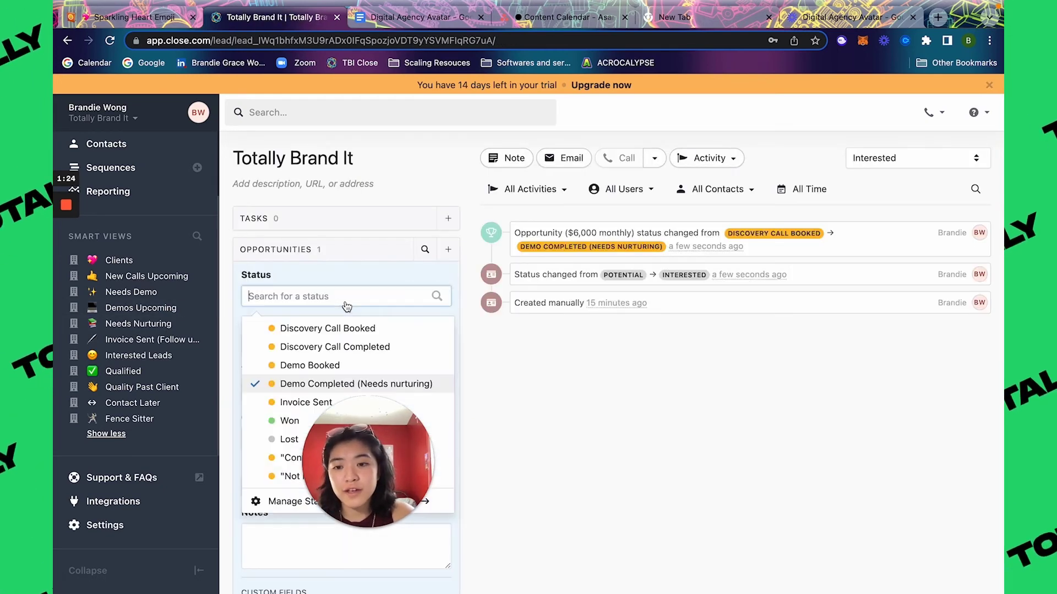
{"action": "left_click", "coordinate": [306, 402]}
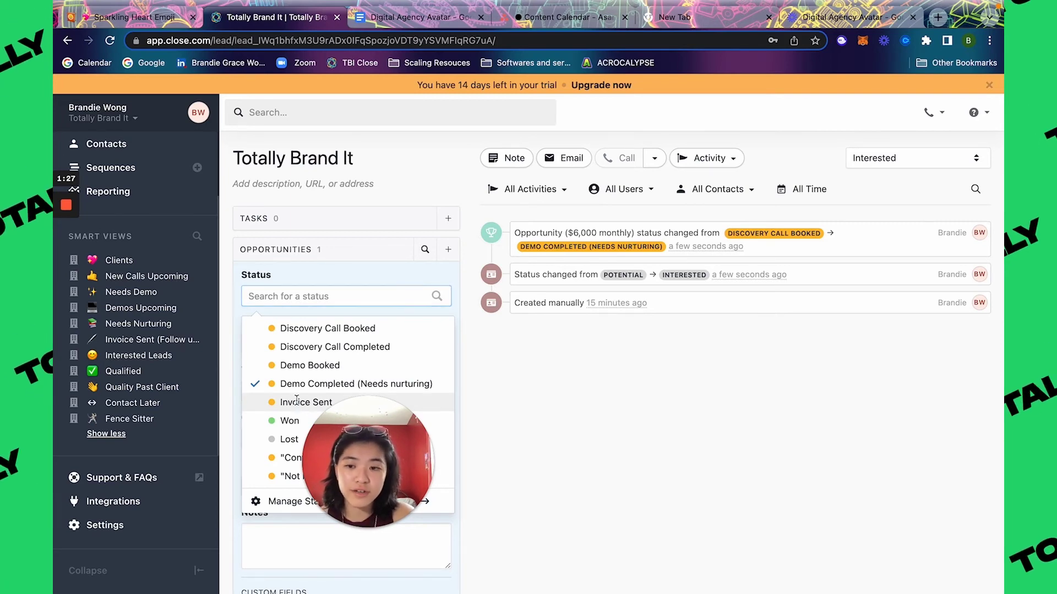
{"action": "scroll", "coordinate": [352, 441], "scroll_direction": "down", "scroll_amount": 4}
{"action": "left_click", "coordinate": [433, 500]}
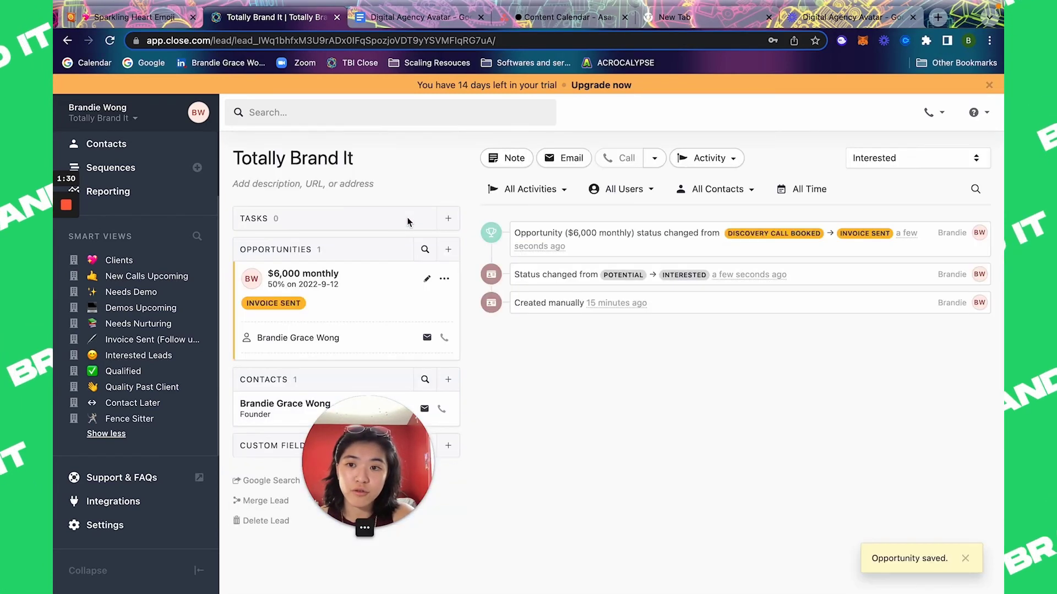
{"action": "left_click", "coordinate": [149, 341]}
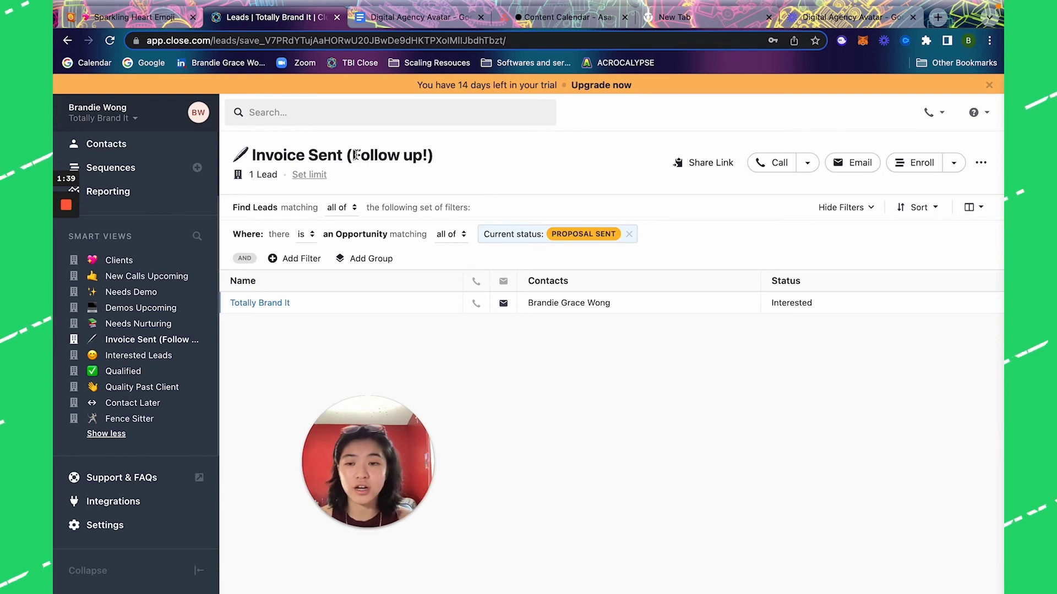
{"action": "left_click", "coordinate": [260, 303]}
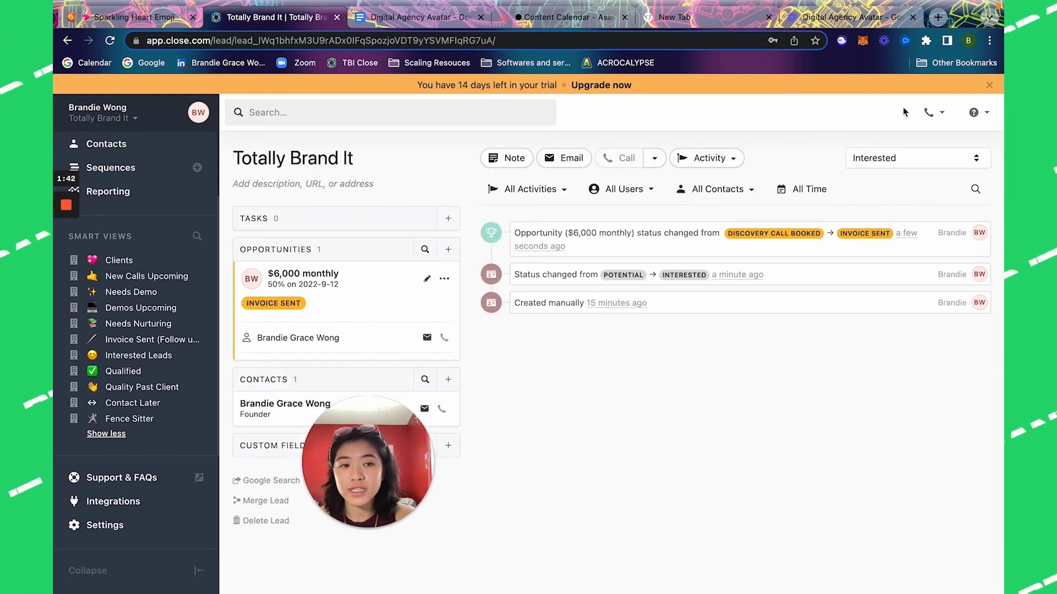
Step: Set the lead status to Qualified and check it in the Qualified view
{"action": "left_click", "coordinate": [914, 158]}
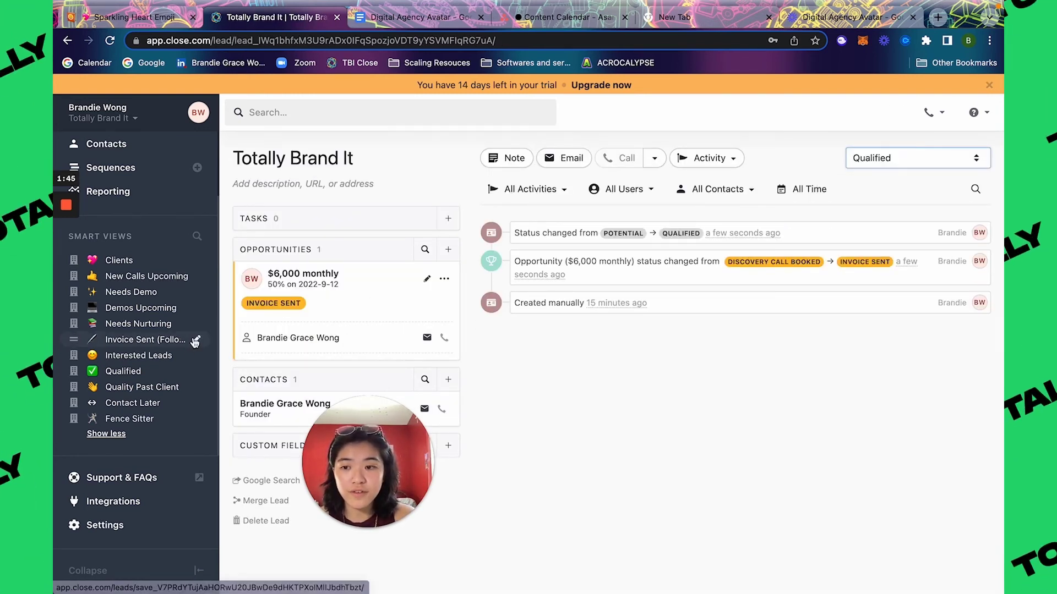
{"action": "left_click", "coordinate": [177, 372]}
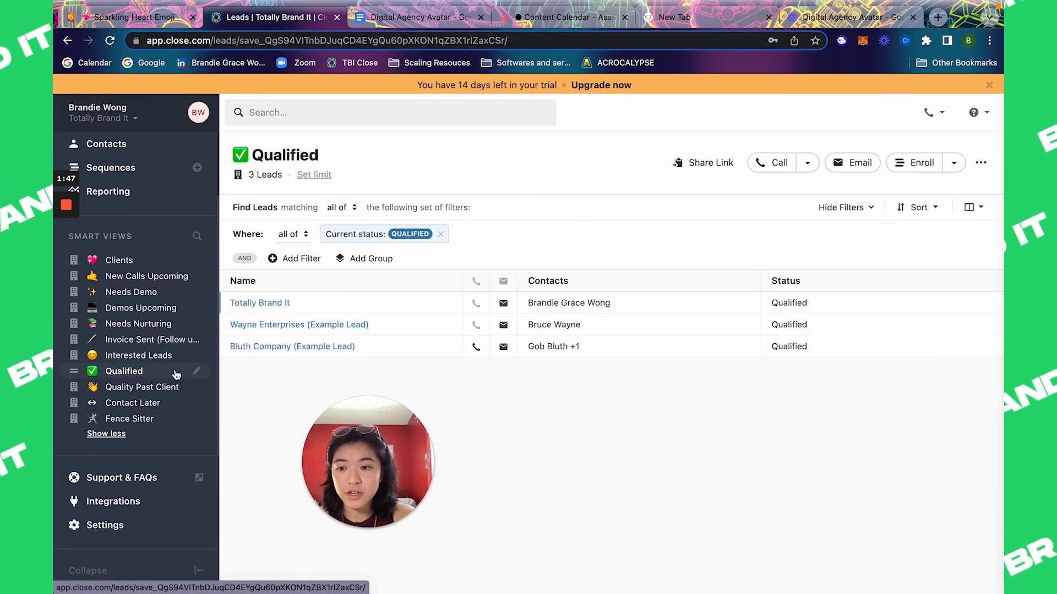
{"action": "left_click", "coordinate": [158, 363]}
{"action": "left_click", "coordinate": [154, 372]}
Step: Set the lead to Canceled Quality Client and check the Quality Past Client view
{"action": "left_click", "coordinate": [275, 303]}
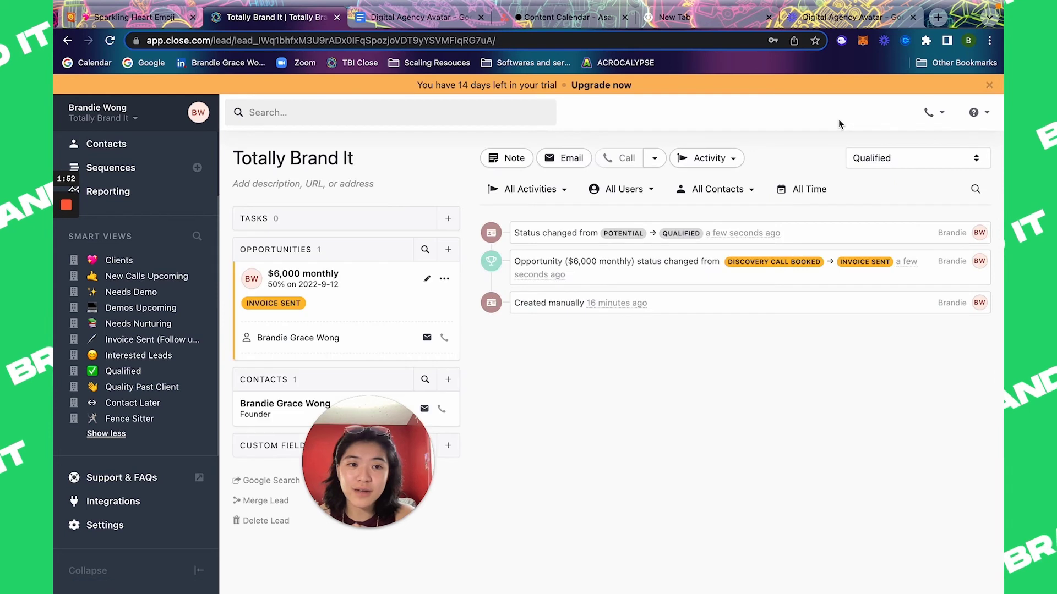
{"action": "left_click", "coordinate": [870, 159]}
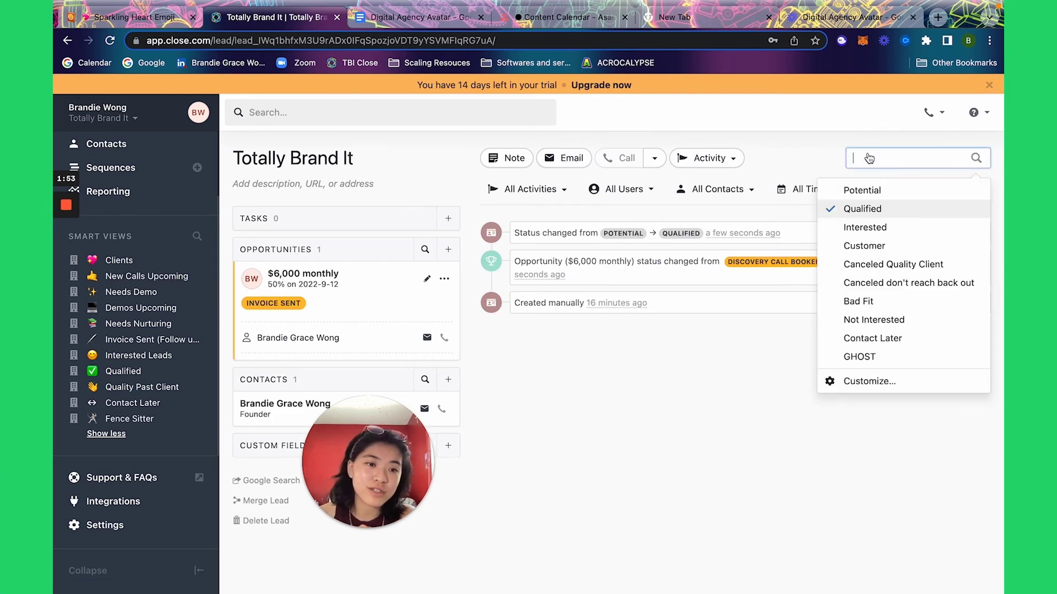
{"action": "left_click", "coordinate": [874, 265]}
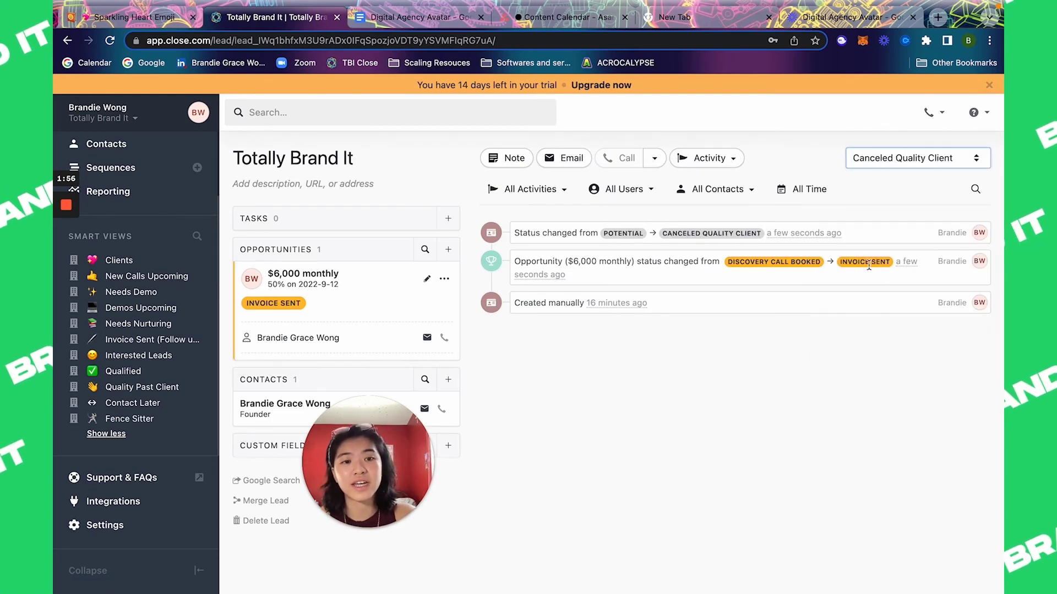
{"action": "left_click", "coordinate": [155, 385]}
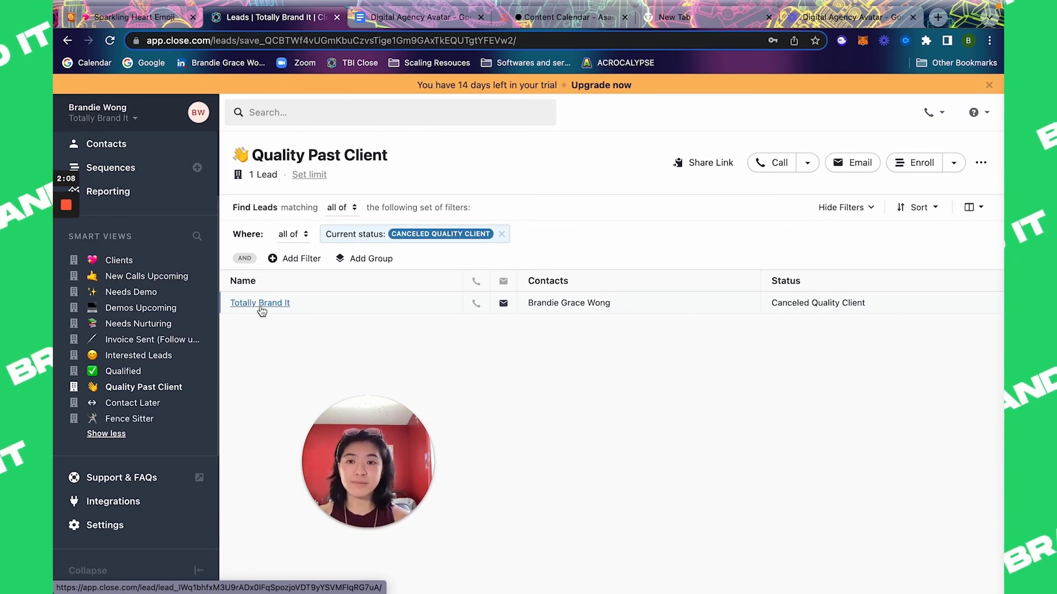
Step: Change the Totally Brand It opportunity status to Contact me later
{"action": "left_click", "coordinate": [261, 304]}
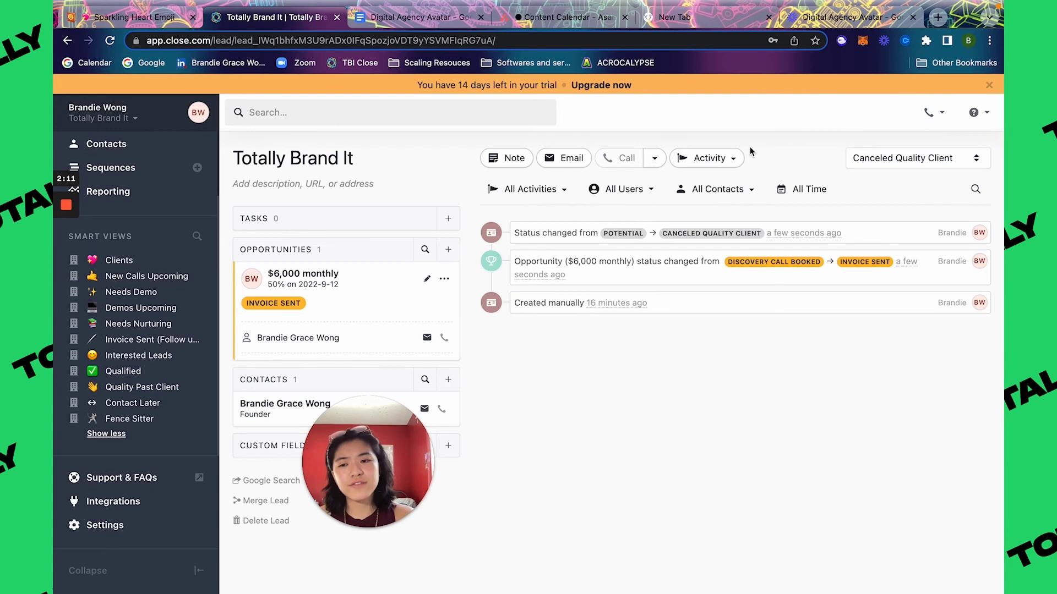
{"action": "left_click", "coordinate": [426, 279]}
{"action": "left_click", "coordinate": [378, 306]}
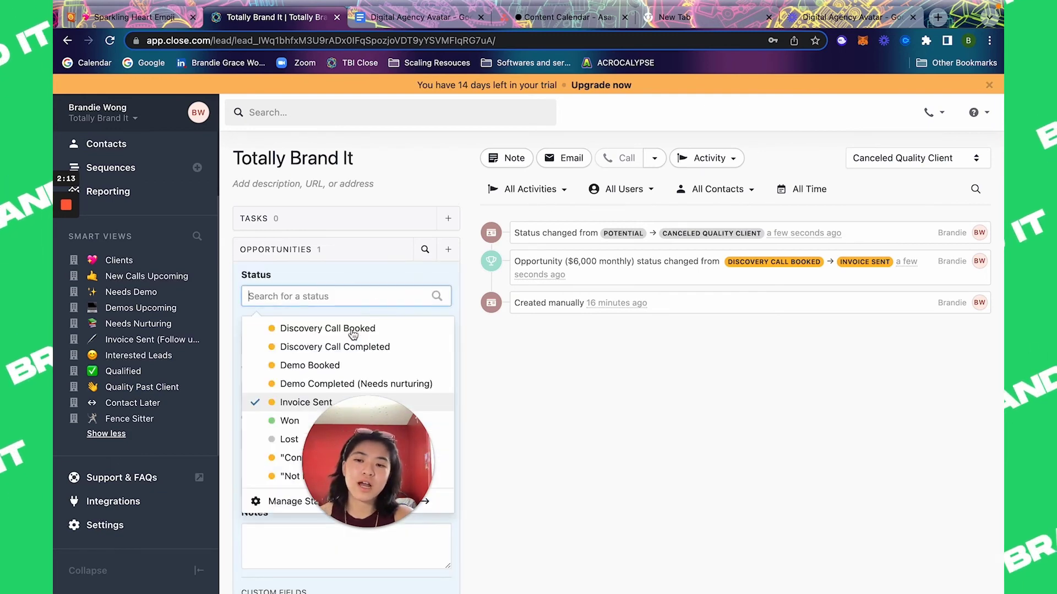
{"action": "left_click", "coordinate": [283, 459]}
{"action": "scroll", "coordinate": [344, 325], "scroll_direction": "down", "scroll_amount": 1}
{"action": "scroll", "coordinate": [344, 325], "scroll_direction": "down", "scroll_amount": 3}
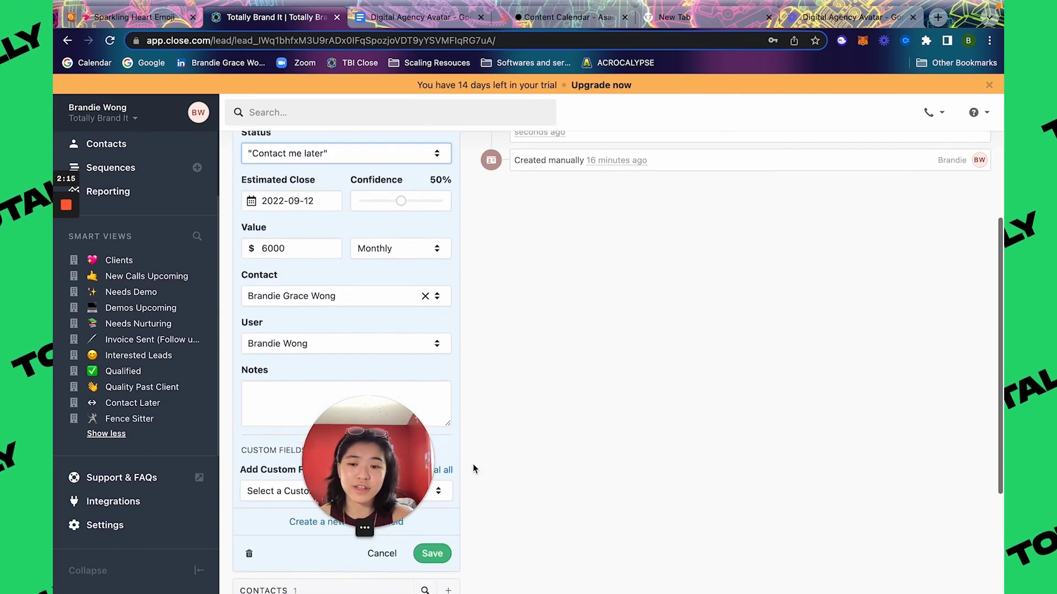
{"action": "left_click", "coordinate": [431, 552]}
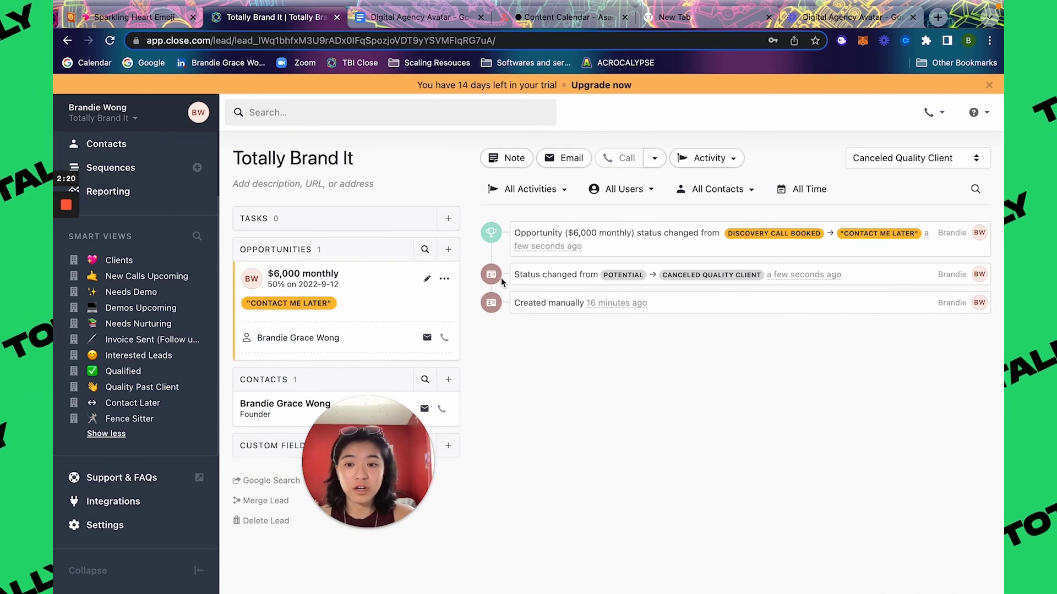
Step: Set the lead status to Contact Later and check that smart view
{"action": "left_click", "coordinate": [909, 158]}
{"action": "left_click", "coordinate": [886, 340]}
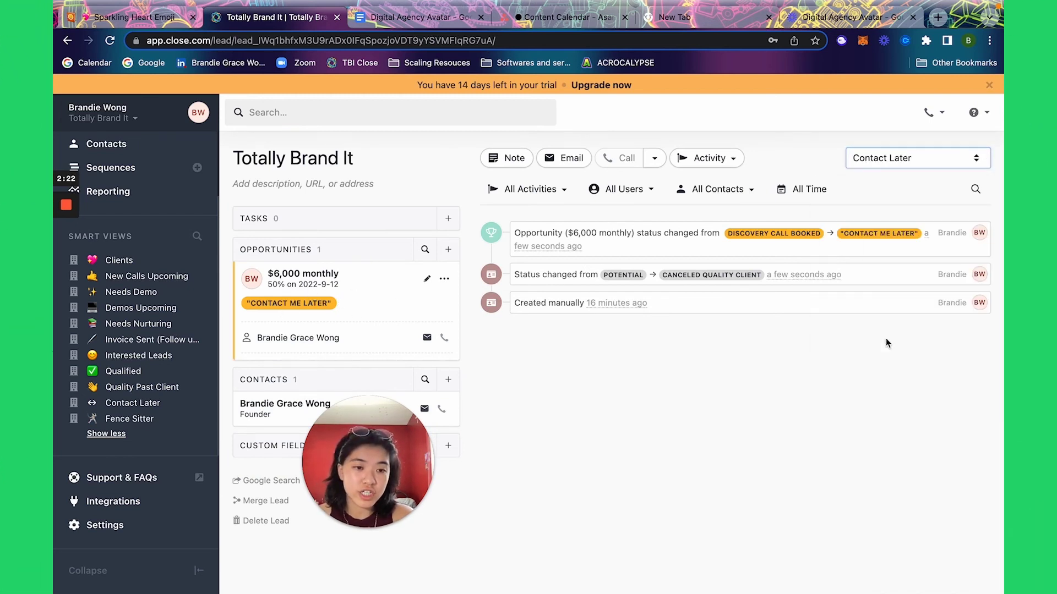
{"action": "left_click", "coordinate": [145, 403]}
Step: Change the opportunity to Not ready yet and check the Fence Sitter view
{"action": "left_click", "coordinate": [294, 303]}
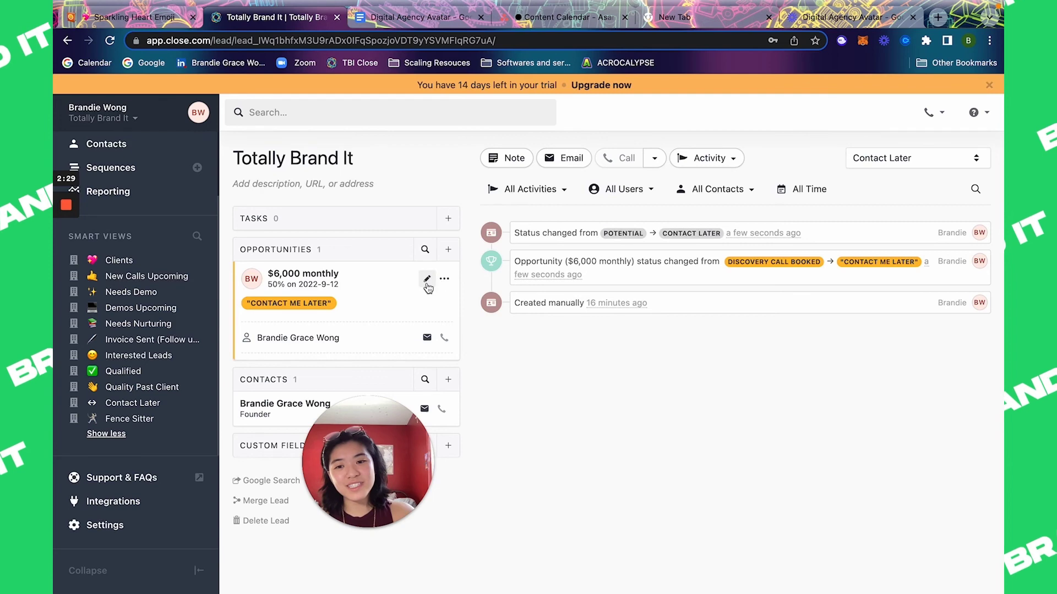
{"action": "left_click", "coordinate": [427, 279]}
{"action": "left_click", "coordinate": [349, 301]}
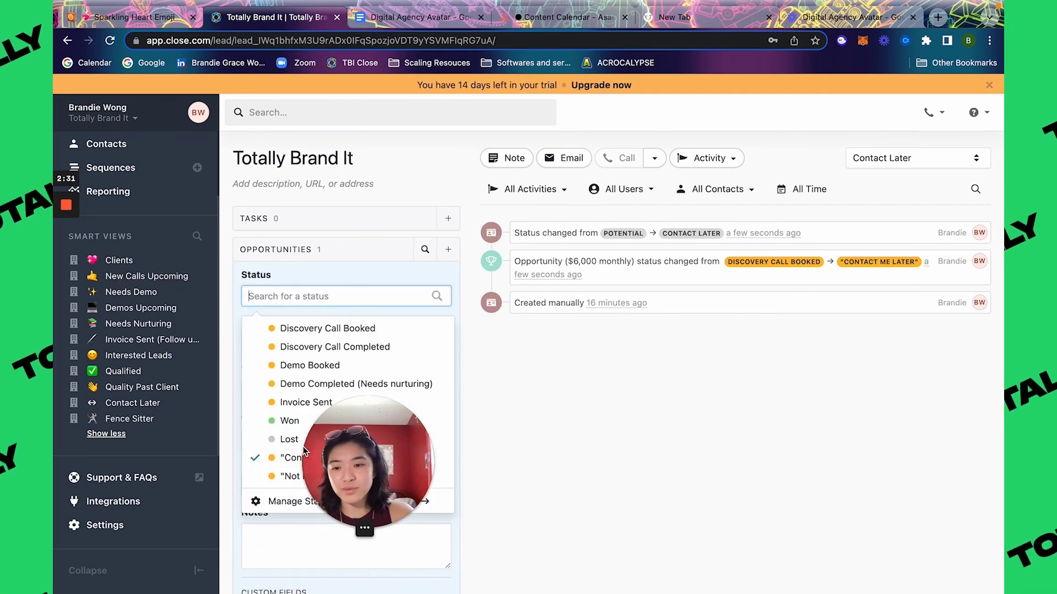
{"action": "left_click", "coordinate": [289, 478]}
{"action": "scroll", "coordinate": [346, 413], "scroll_direction": "down", "scroll_amount": 3}
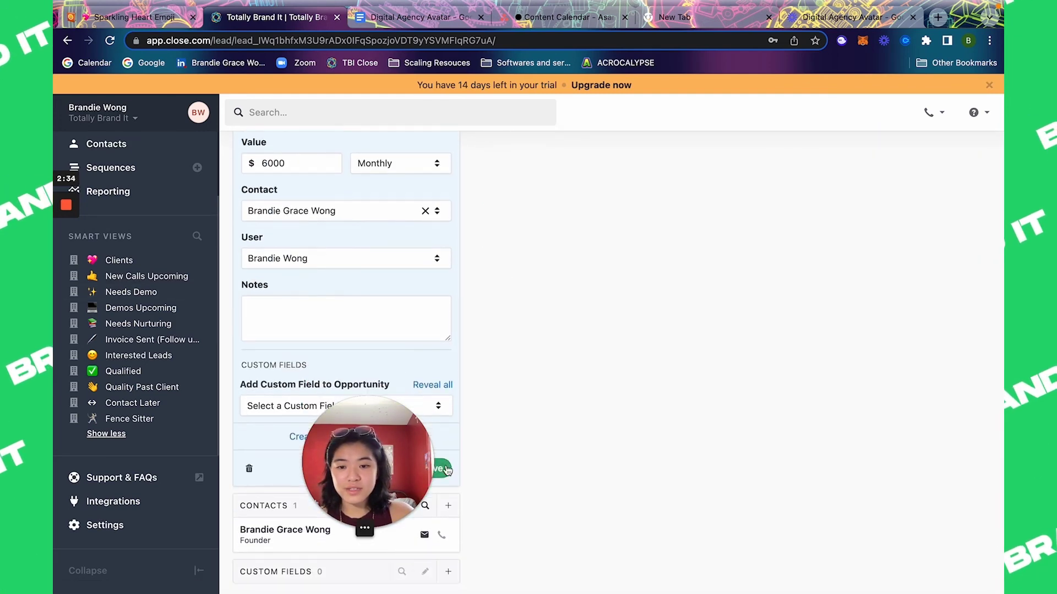
{"action": "left_click", "coordinate": [331, 437]}
{"action": "left_click", "coordinate": [157, 419]}
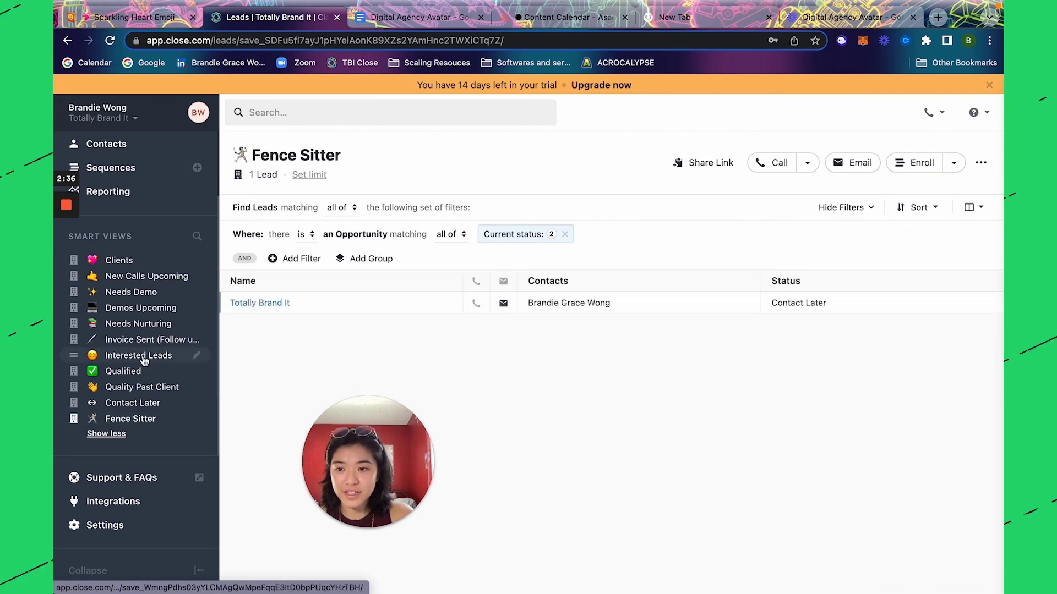